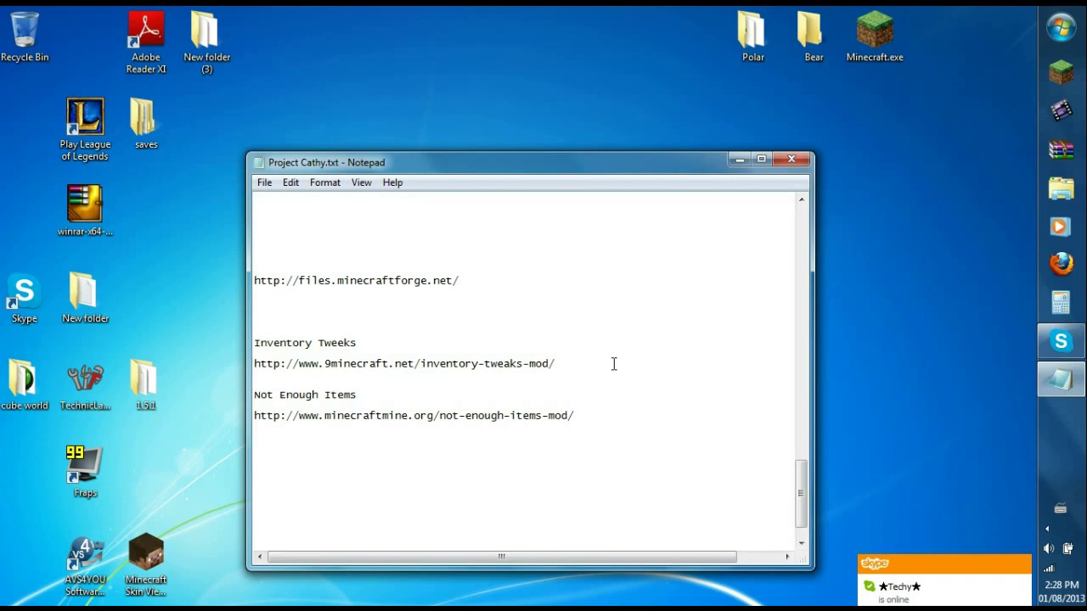
Open the AppData\Roaming folder through the Run prompt
{"action": "key", "text": "shift+Home"}
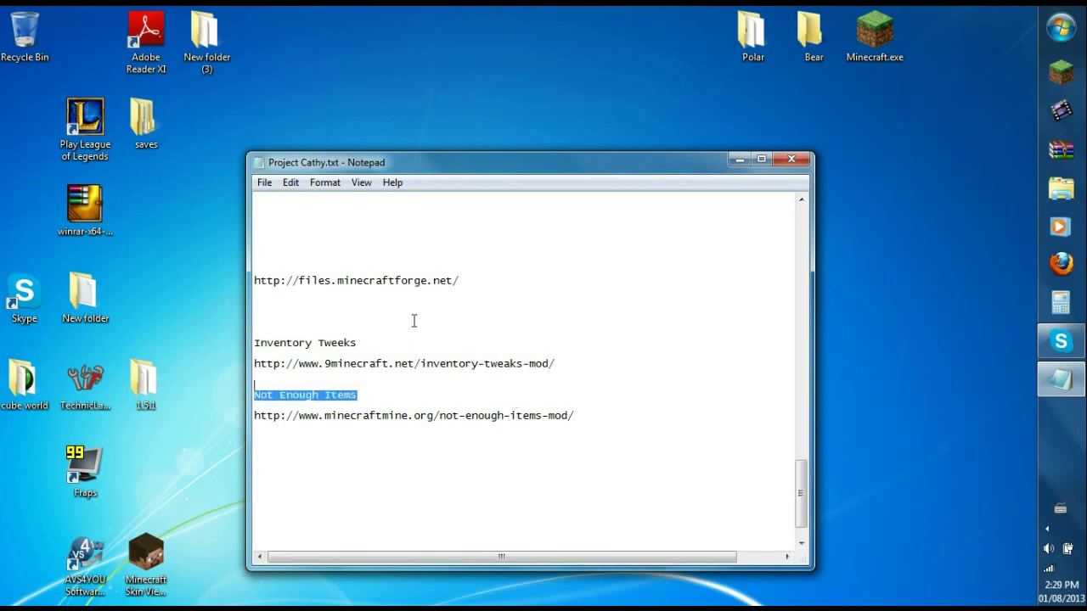
{"action": "left_click_drag", "start_coordinate": [474, 280], "coordinate": [311, 280]}
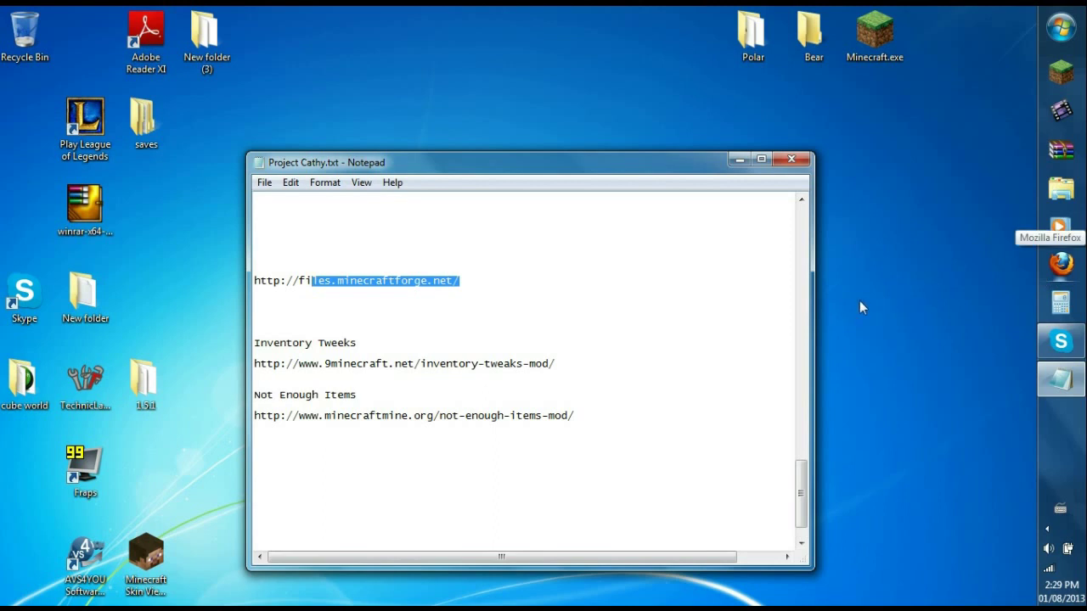
{"action": "key", "text": "super"}
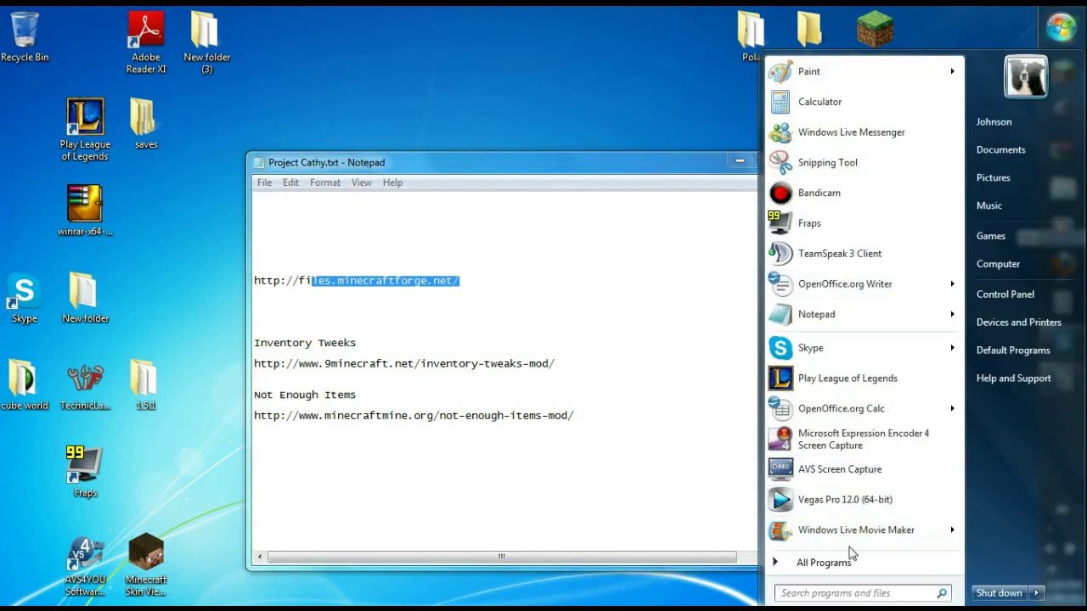
{"action": "type", "text": "run"}
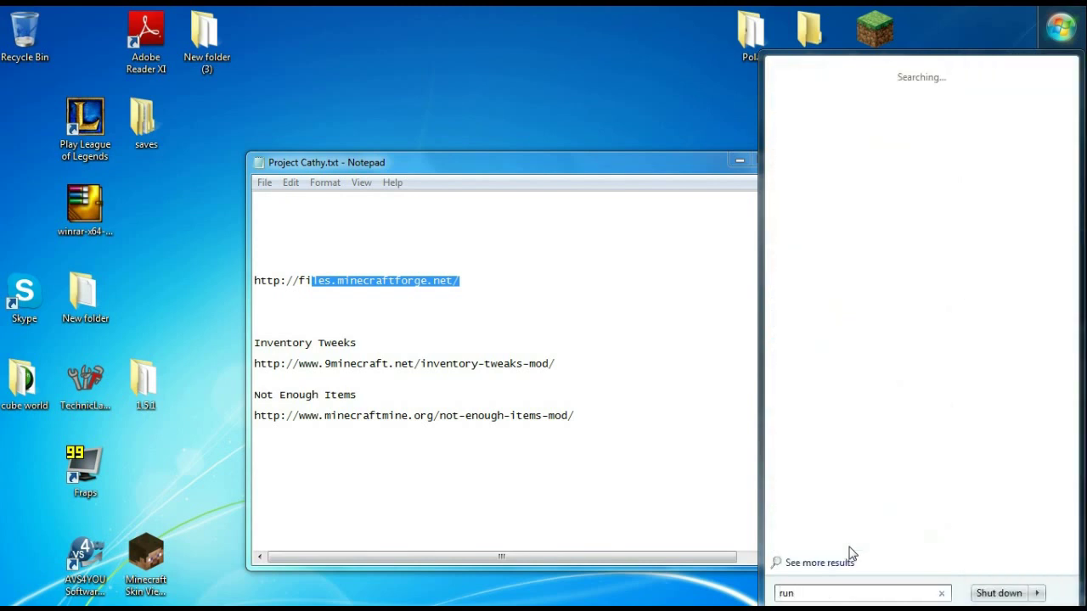
{"action": "key", "text": "Return"}
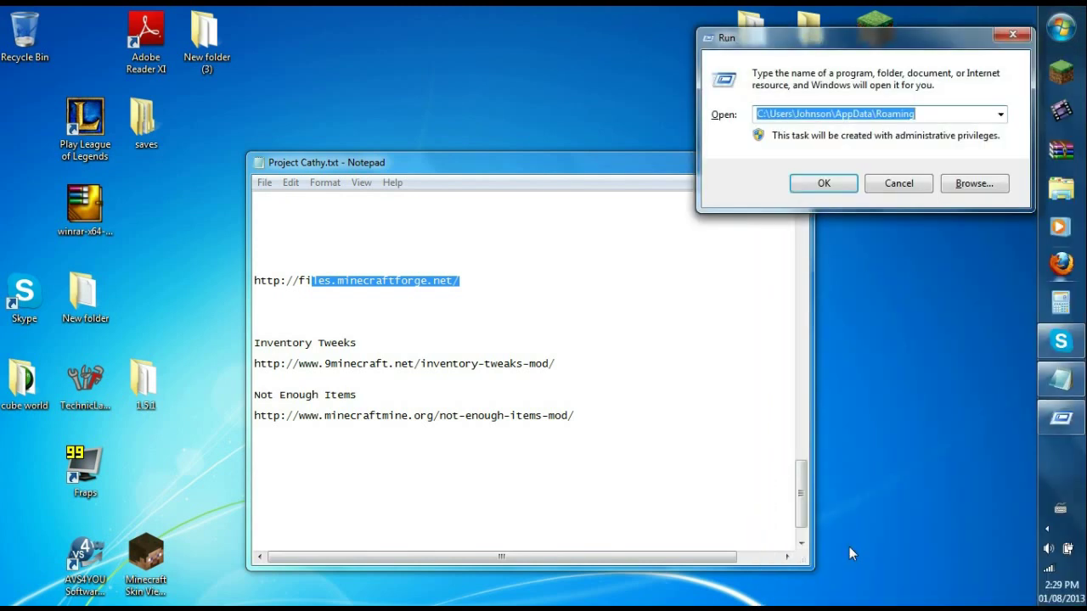
{"action": "key", "text": "Return"}
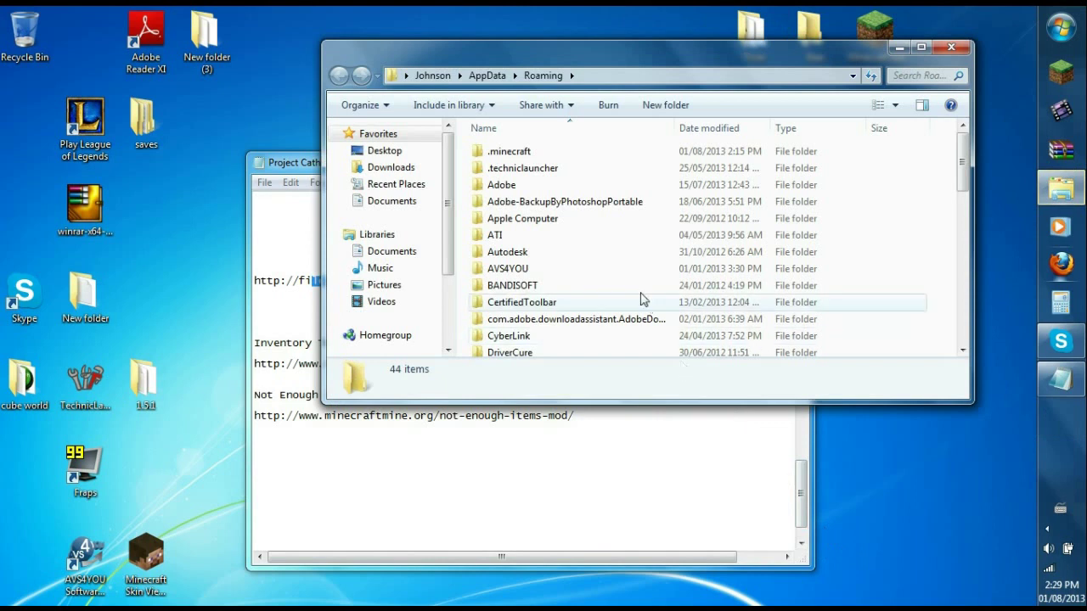
{"action": "left_click_drag", "start_coordinate": [546, 89], "coordinate": [452, 155]}
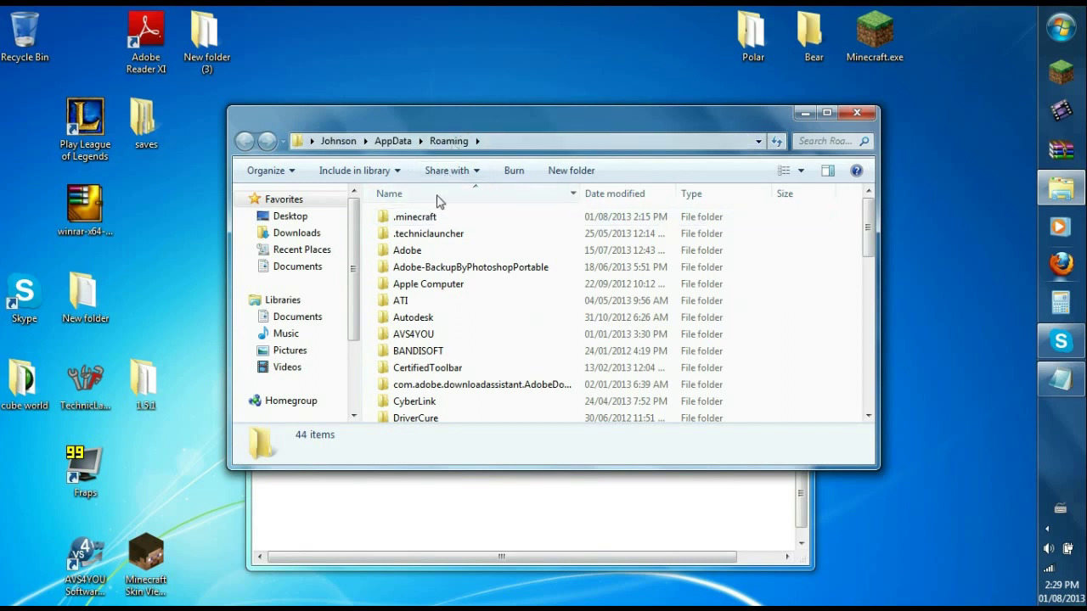
Move the .minecraft folder from Roaming onto the desktop and start the Minecraft launcher
{"action": "left_click_drag", "start_coordinate": [450, 217], "coordinate": [479, 72]}
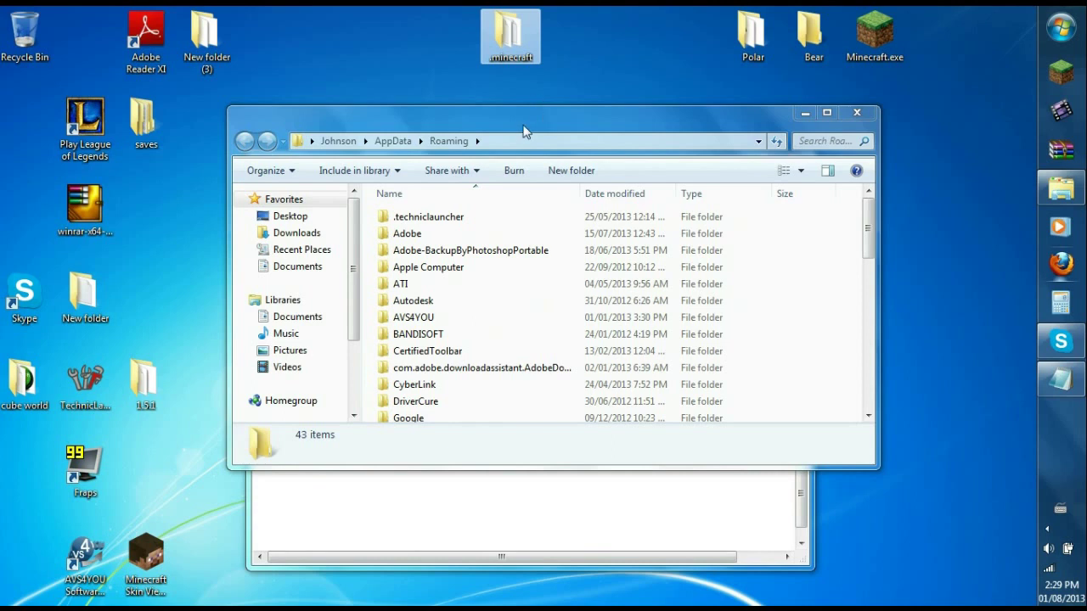
{"action": "left_click_drag", "start_coordinate": [512, 129], "coordinate": [482, 122]}
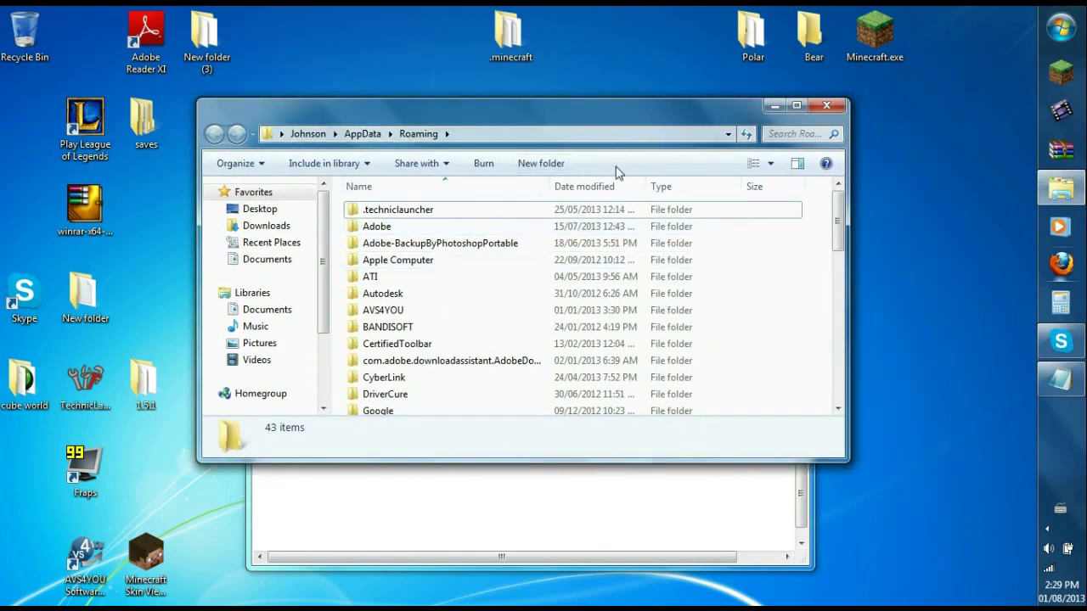
{"action": "left_click", "coordinate": [1063, 75]}
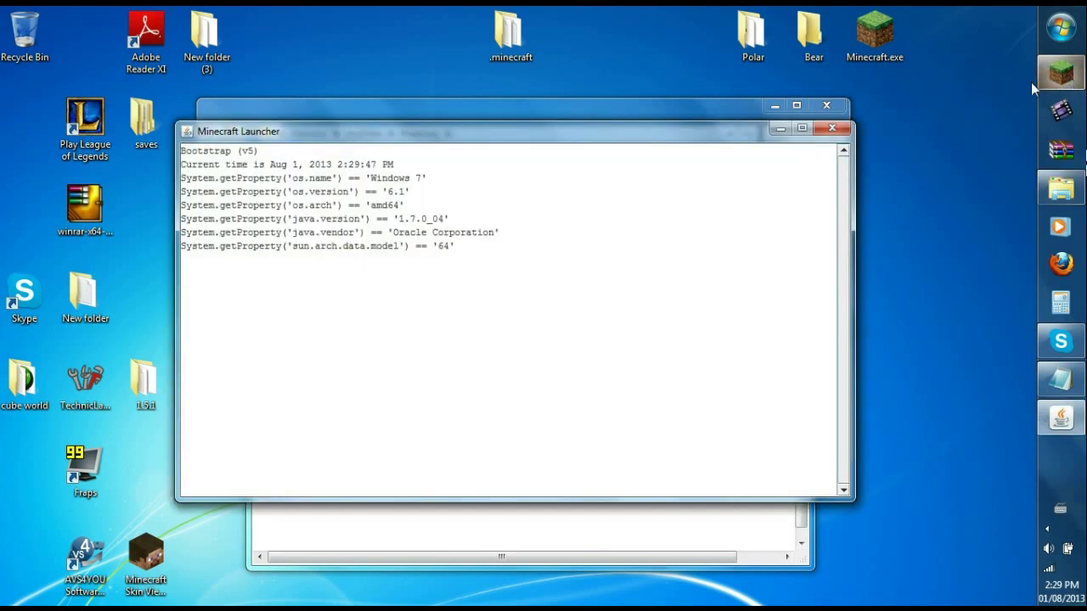
Sign in with the account credentials and play version 1.6.2 to download fresh game files
{"action": "left_click_drag", "start_coordinate": [450, 129], "coordinate": [671, 202]}
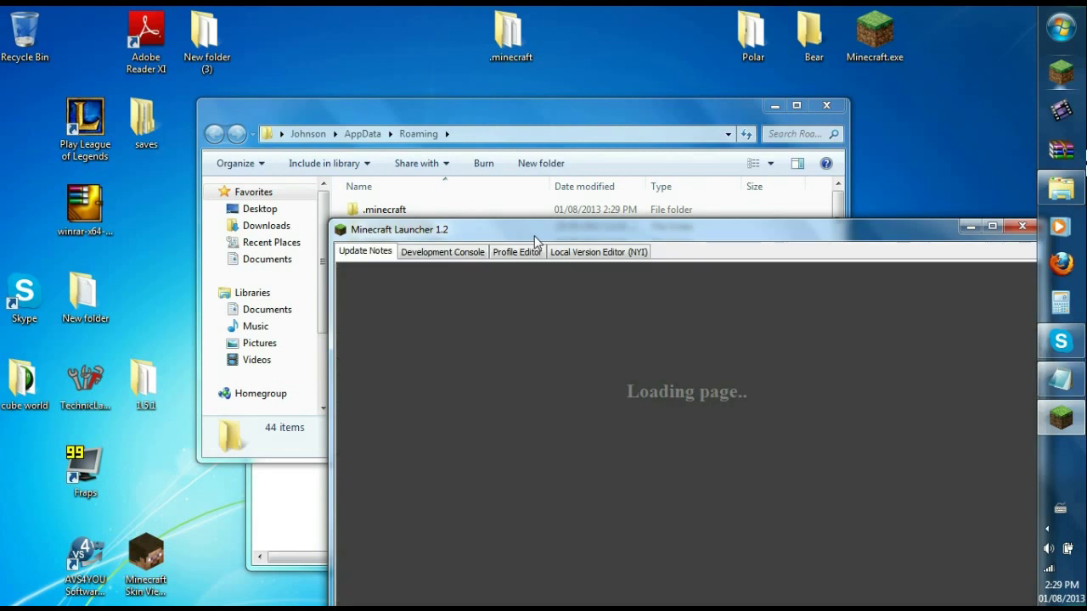
{"action": "left_click_drag", "start_coordinate": [529, 238], "coordinate": [408, 115]}
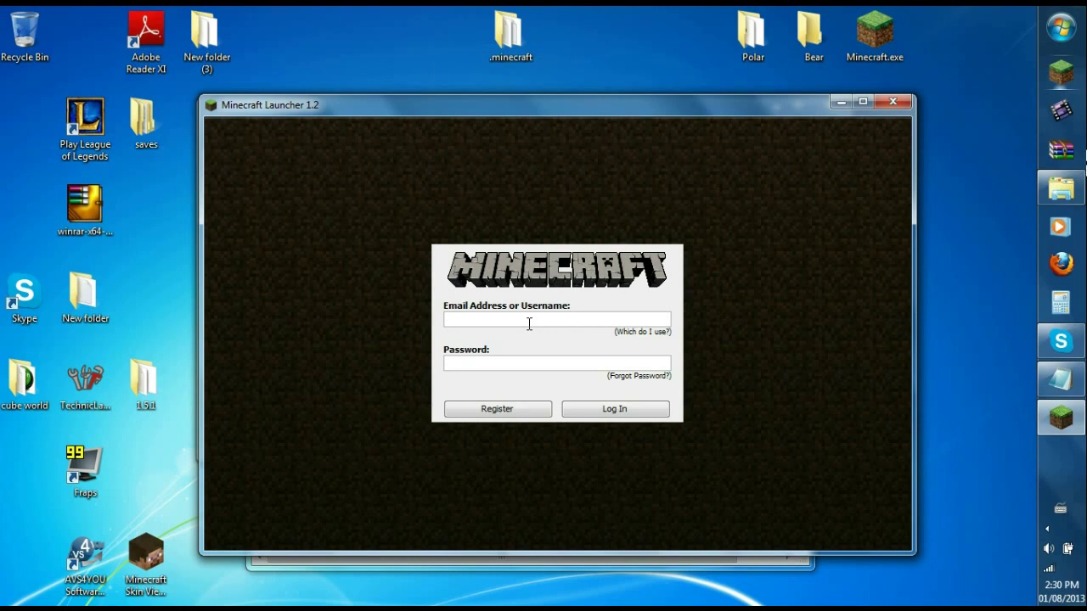
{"action": "type", "text": "hnso••••••••"}
{"action": "left_click", "coordinate": [636, 409]}
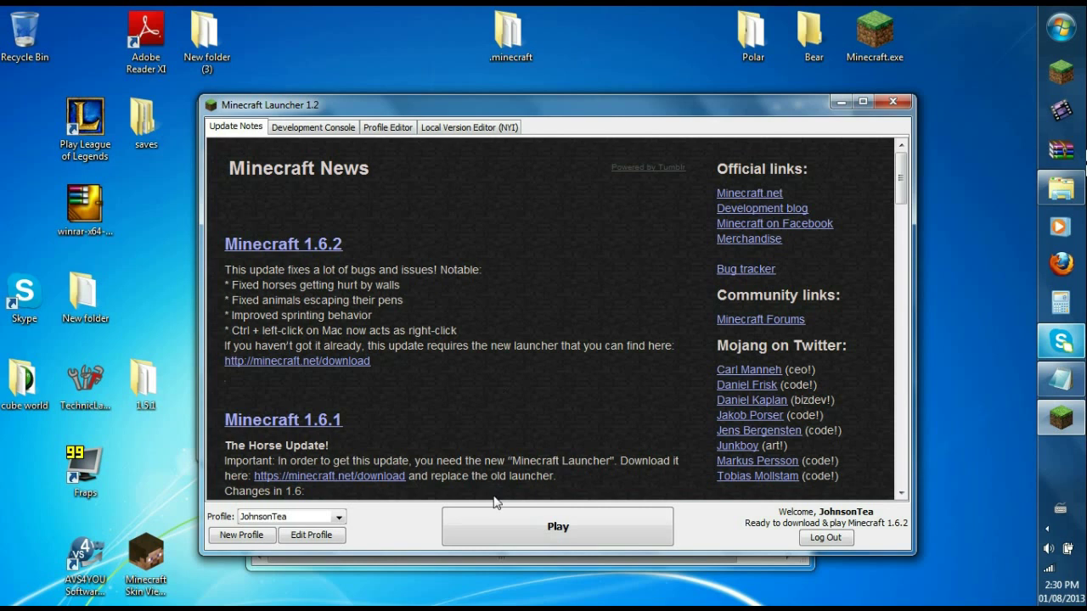
{"action": "left_click", "coordinate": [507, 526]}
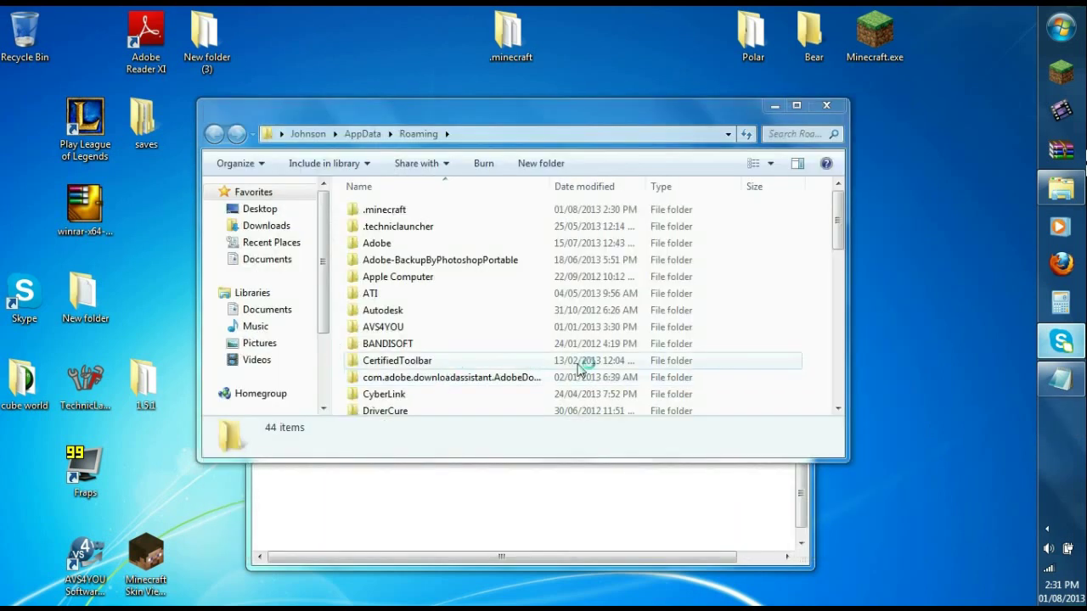
Copy the Forge downloads address from the notes file
{"action": "left_click", "coordinate": [477, 513]}
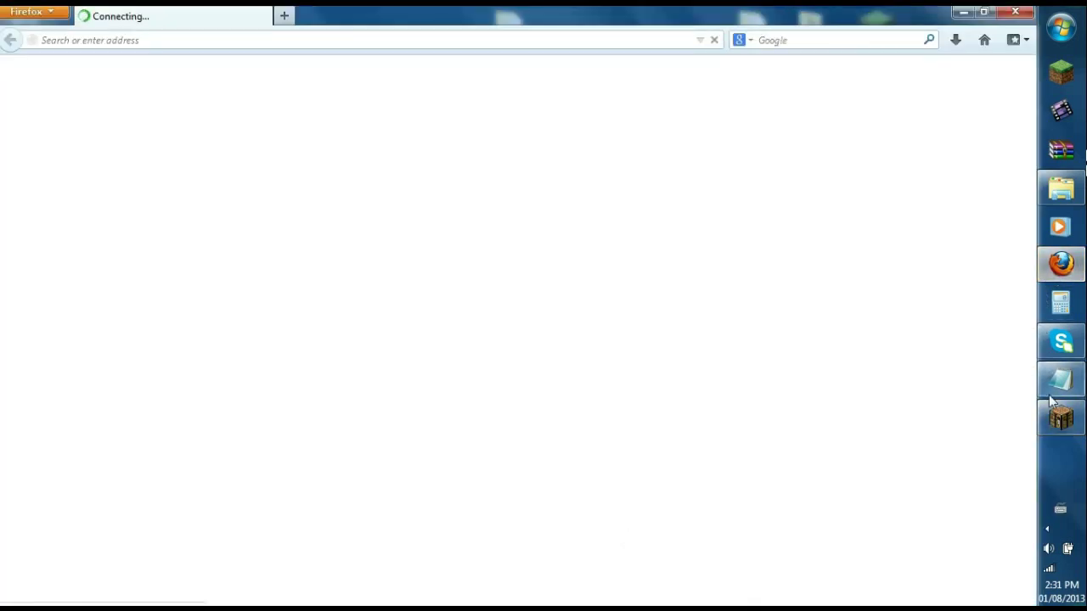
{"action": "left_click", "coordinate": [1058, 392]}
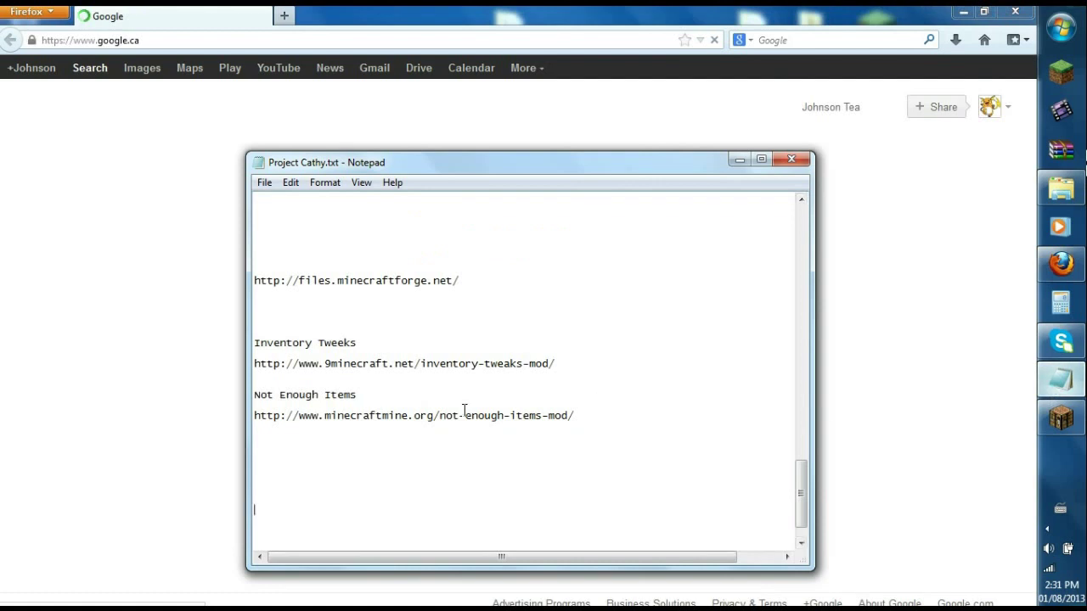
{"action": "left_click_drag", "start_coordinate": [476, 281], "coordinate": [254, 281]}
{"action": "key", "text": "ctrl+c"}
Load the Forge downloads page and follow the installer link for 1.6.2-9.10.0.804
{"action": "left_click", "coordinate": [229, 39]}
{"action": "key", "text": "ctrl+v"}
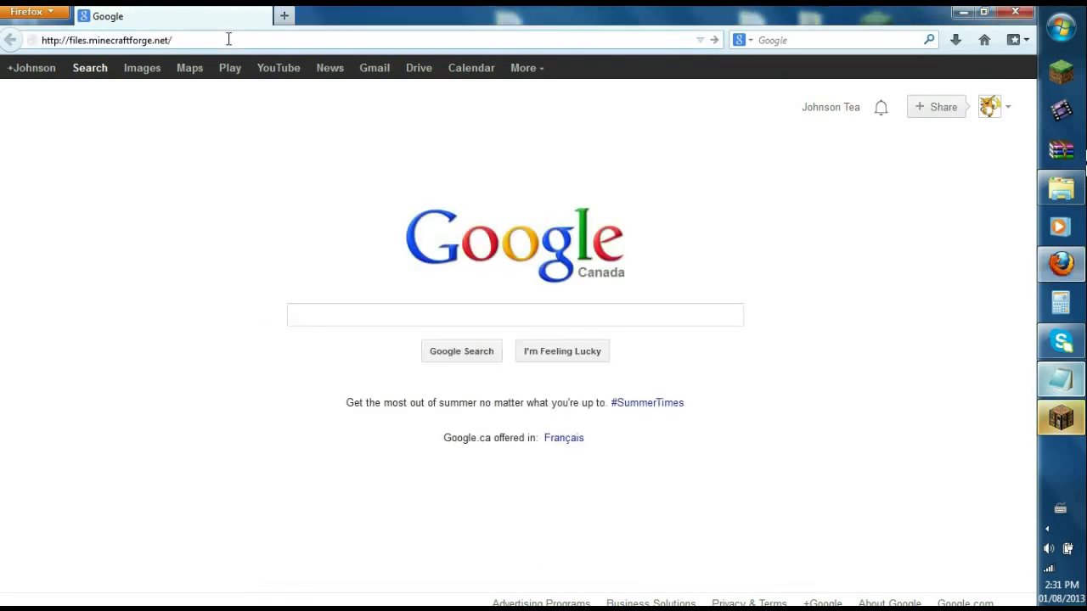
{"action": "key", "text": "Return"}
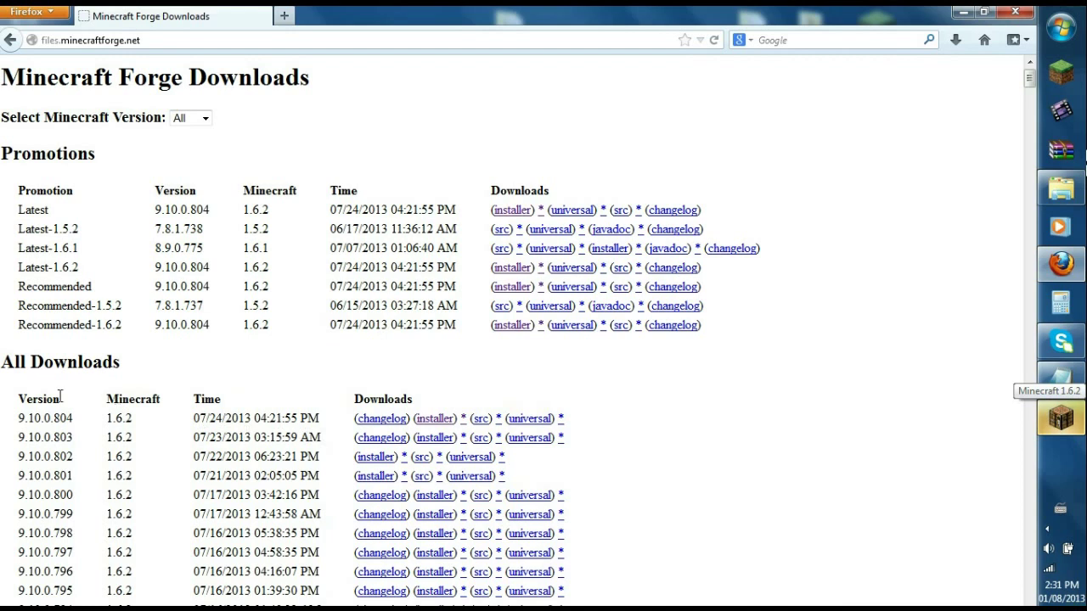
{"action": "double_click", "coordinate": [112, 419]}
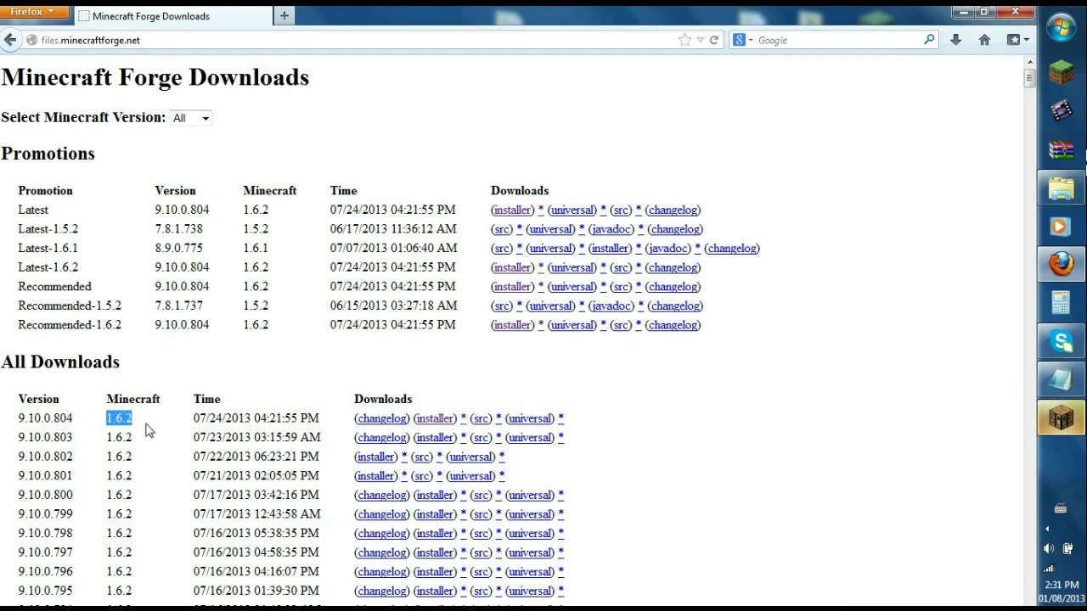
{"action": "left_click", "coordinate": [437, 422]}
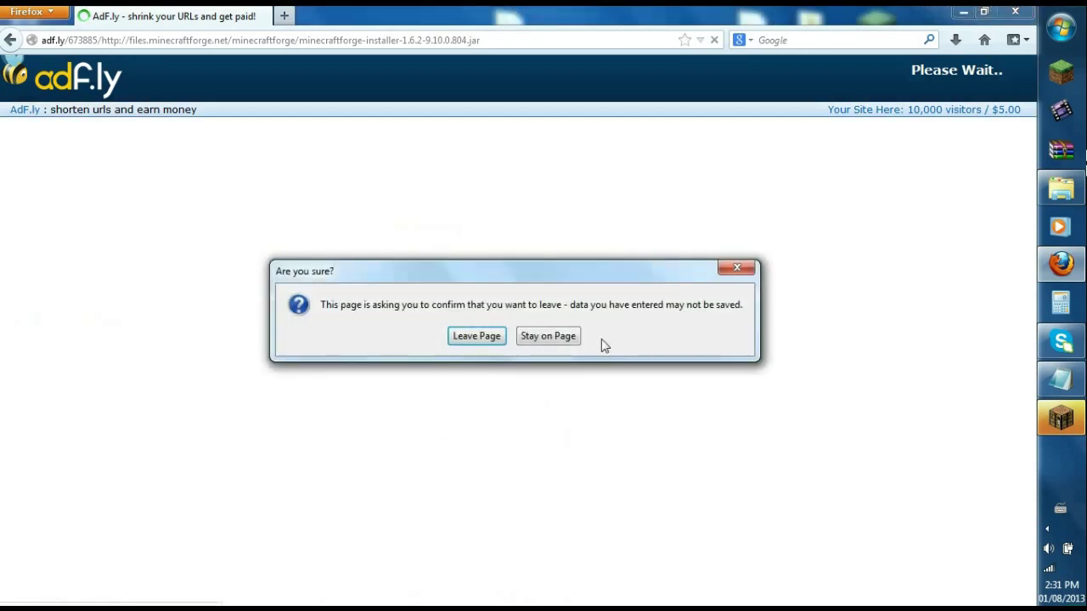
Get past the adf.ly ad and save minecraftforge-installer-1.6.2-9.10.0.804.jar
{"action": "left_click", "coordinate": [544, 337]}
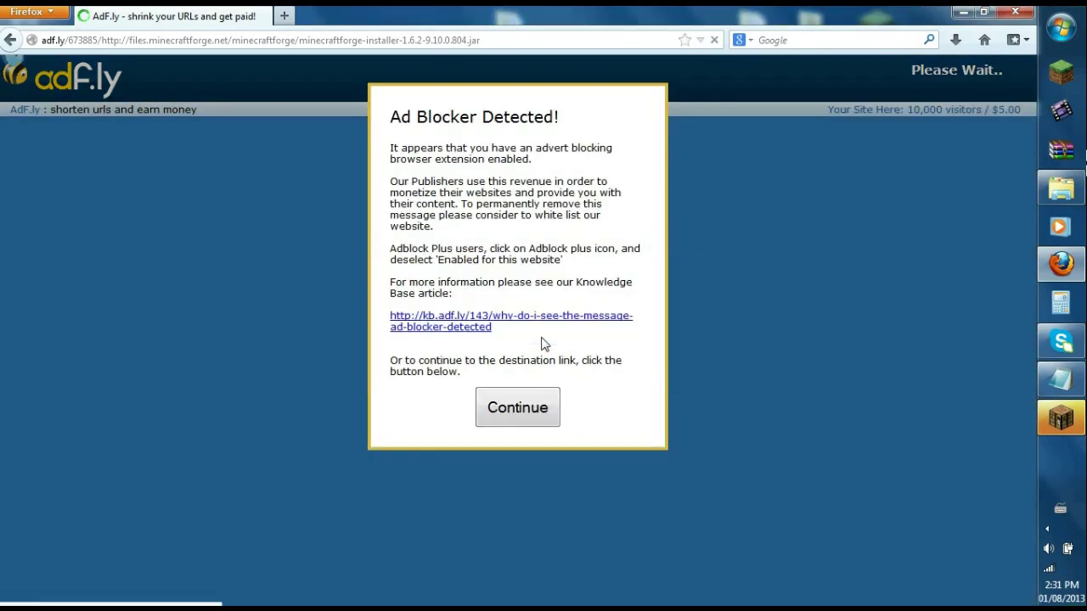
{"action": "left_click", "coordinate": [518, 405]}
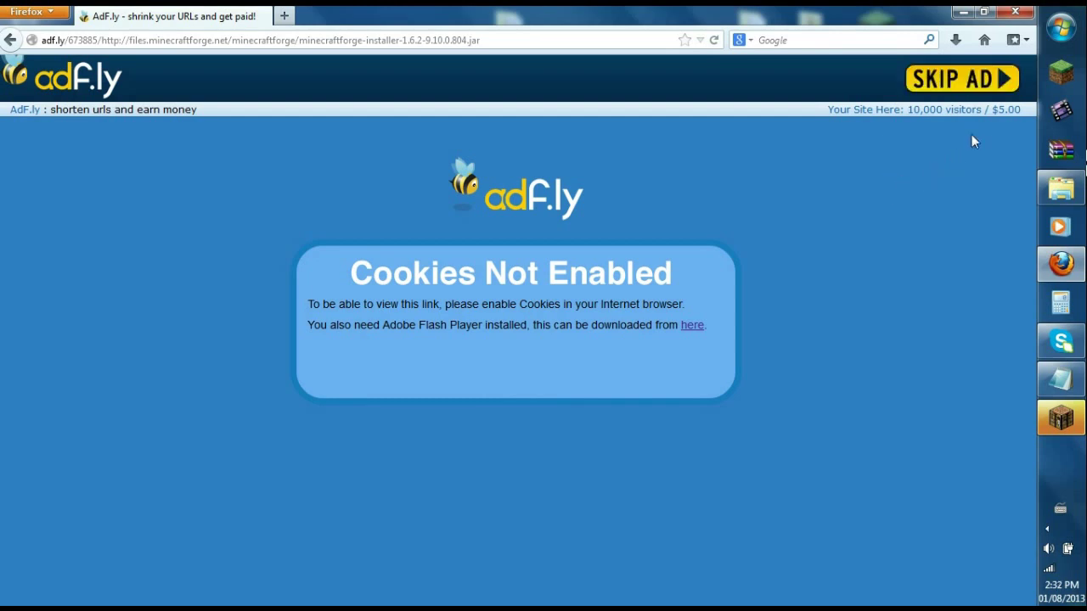
{"action": "left_click", "coordinate": [963, 79]}
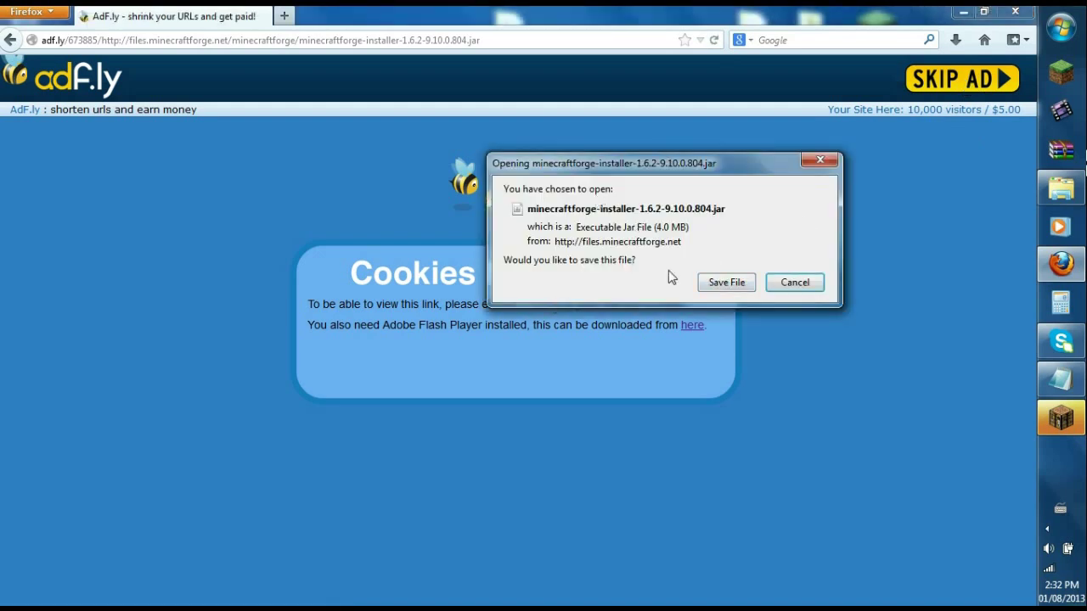
{"action": "left_click", "coordinate": [722, 283]}
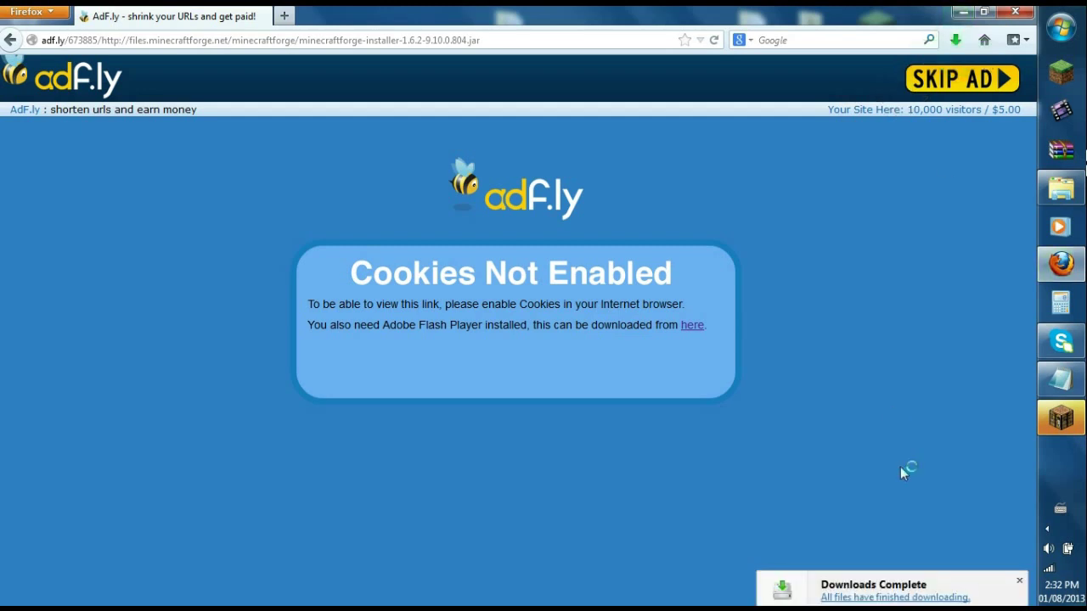
Show the full Downloads library and centre its window
{"action": "left_click", "coordinate": [955, 40]}
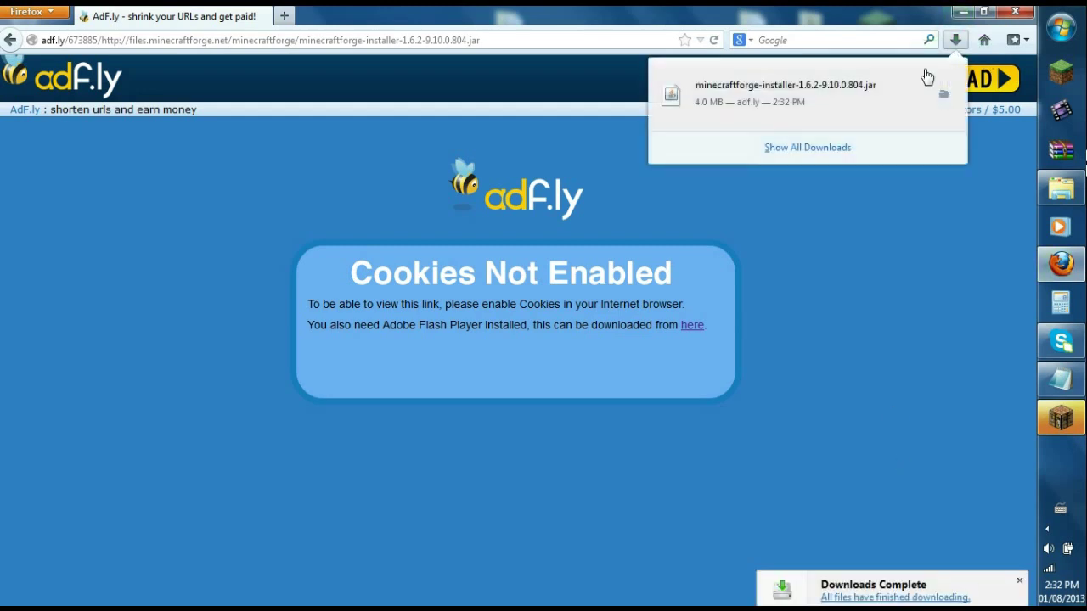
{"action": "left_click", "coordinate": [795, 147]}
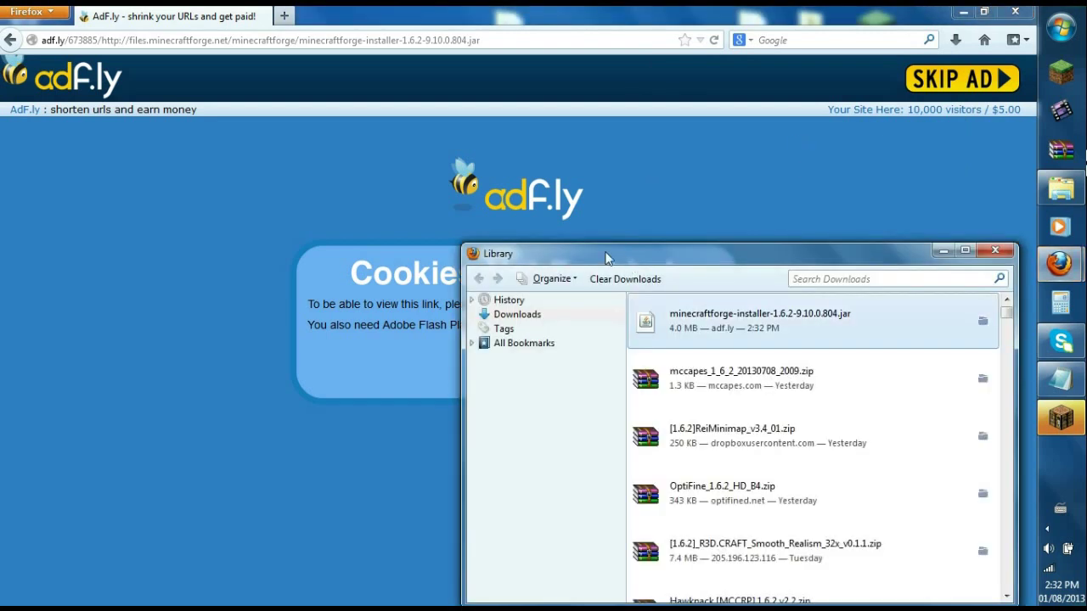
{"action": "left_click_drag", "start_coordinate": [627, 244], "coordinate": [454, 109]}
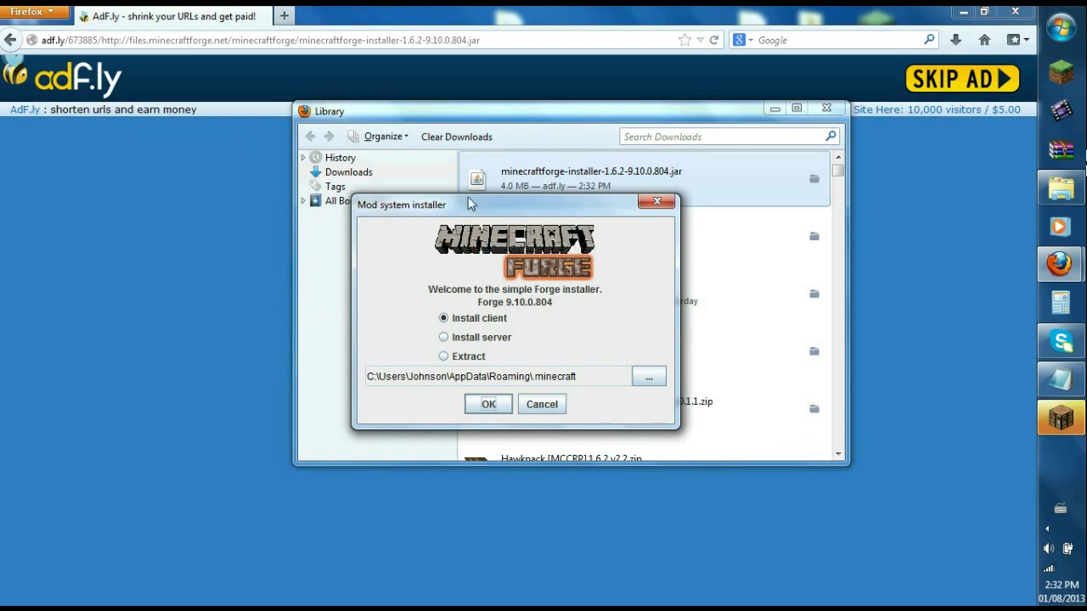
Install the Forge 9.10.0.804 client and dismiss the completion message
{"action": "left_click_drag", "start_coordinate": [468, 198], "coordinate": [447, 120]}
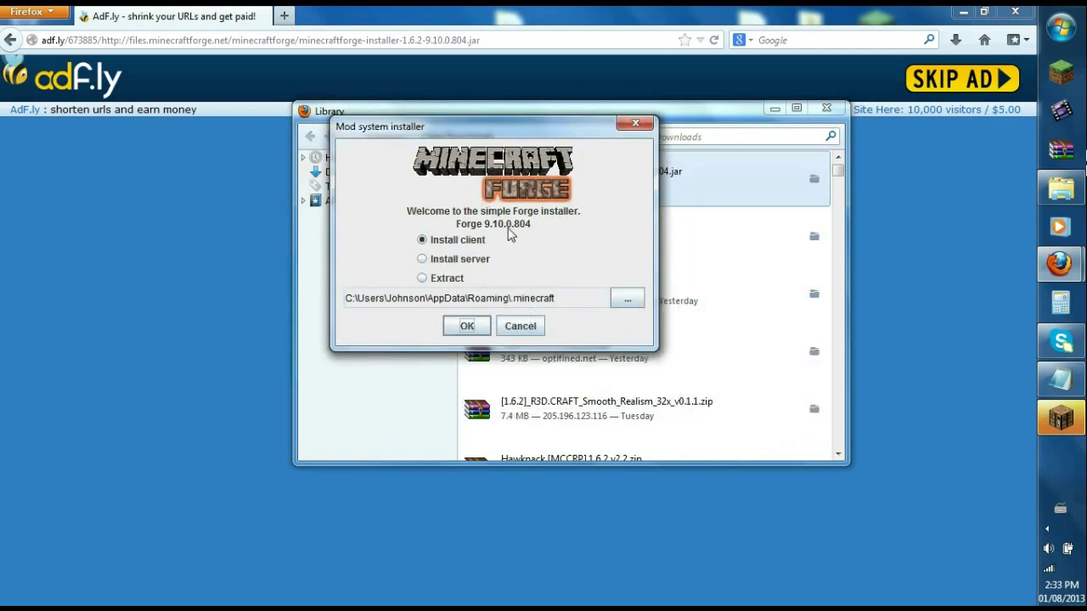
{"action": "left_click", "coordinate": [471, 332]}
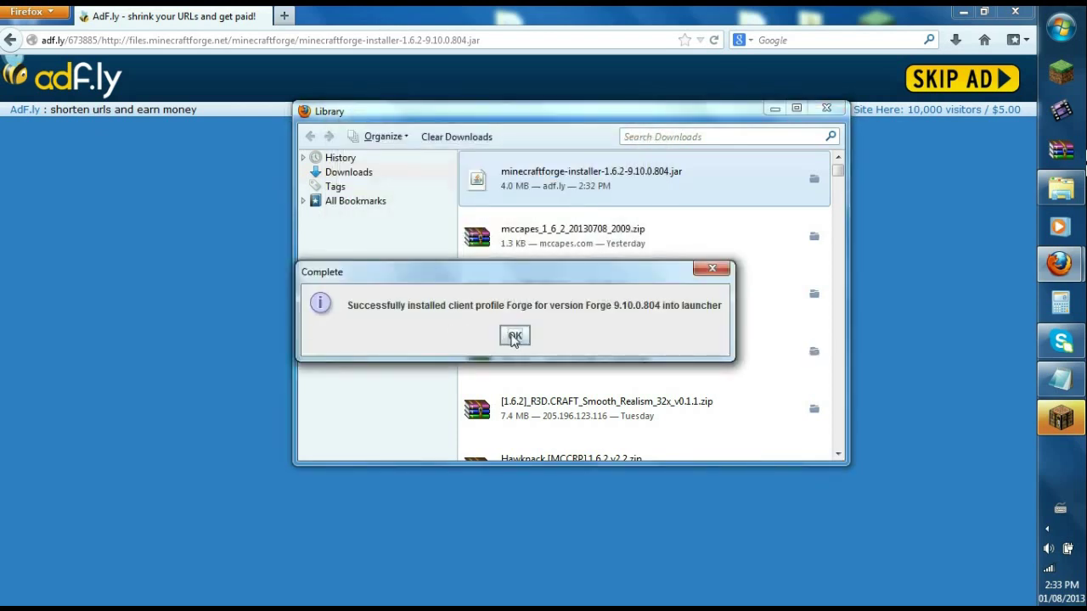
{"action": "left_click", "coordinate": [515, 337]}
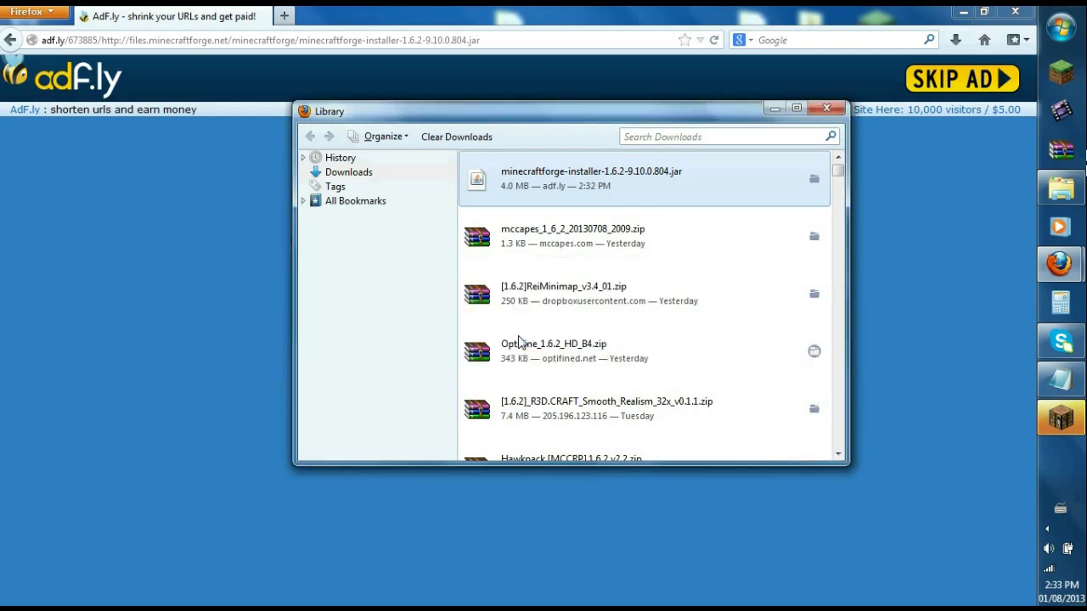
Open the .minecraft folder inside Roaming
{"action": "left_click", "coordinate": [1072, 193]}
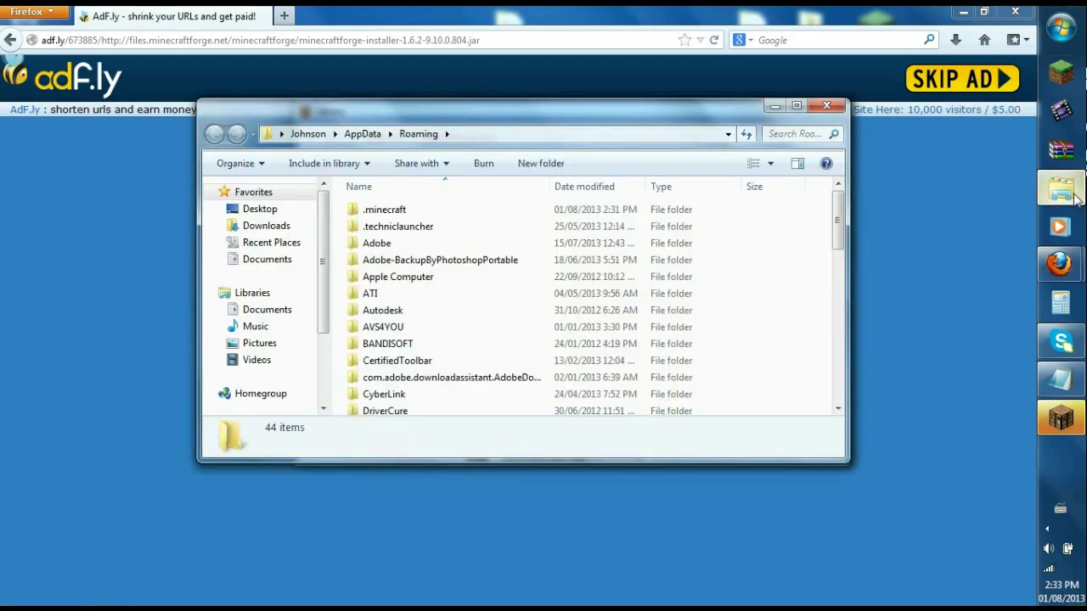
{"action": "left_click", "coordinate": [389, 214]}
{"action": "double_click", "coordinate": [389, 214]}
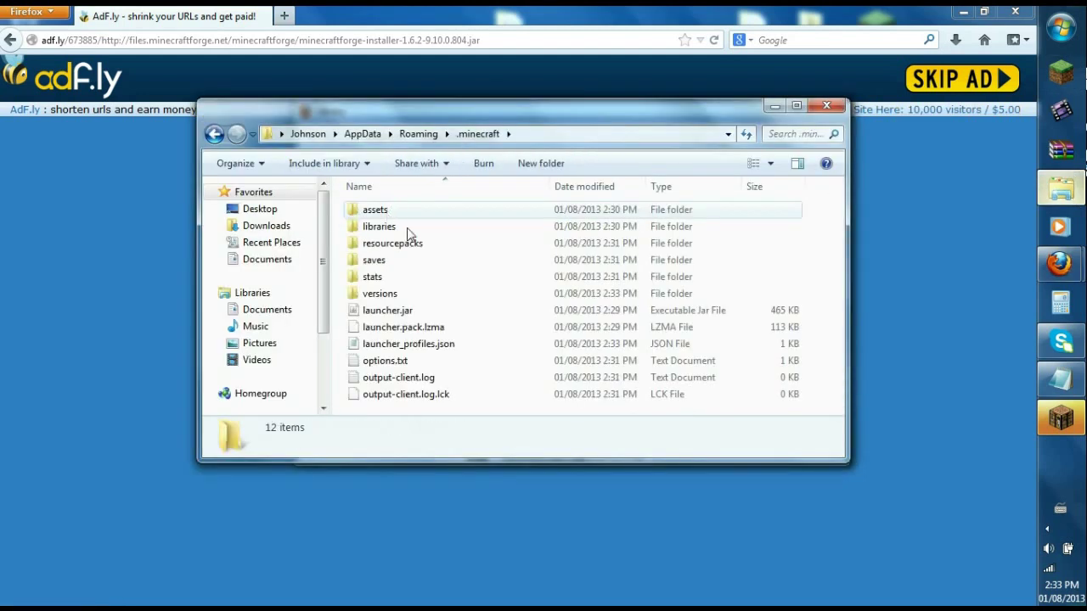
Create a new folder named mods inside .minecraft and close the Minecraft game window
{"action": "right_click", "coordinate": [339, 249]}
{"action": "mouse_move", "coordinate": [378, 465]}
{"action": "left_click", "coordinate": [627, 193]}
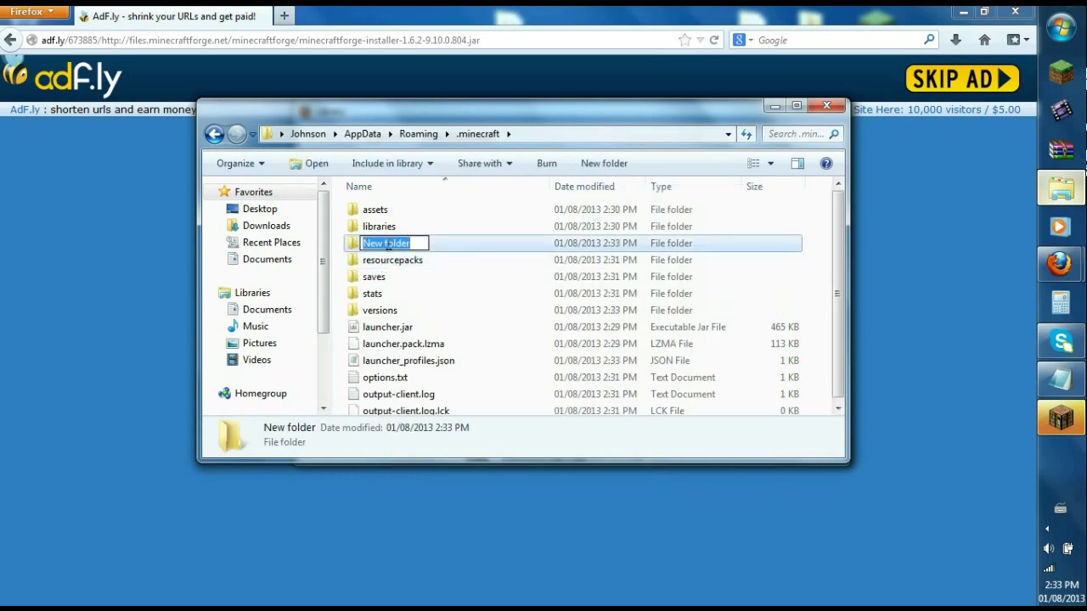
{"action": "type", "text": "M"}
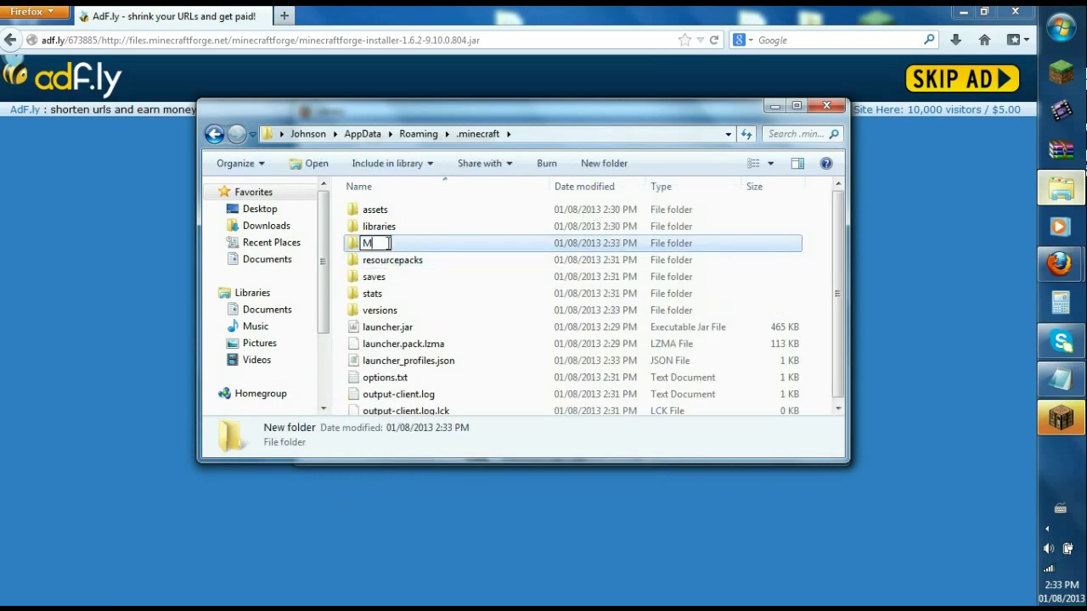
{"action": "type", "text": "ods"}
{"action": "key", "text": "Return"}
{"action": "left_click", "coordinate": [775, 105]}
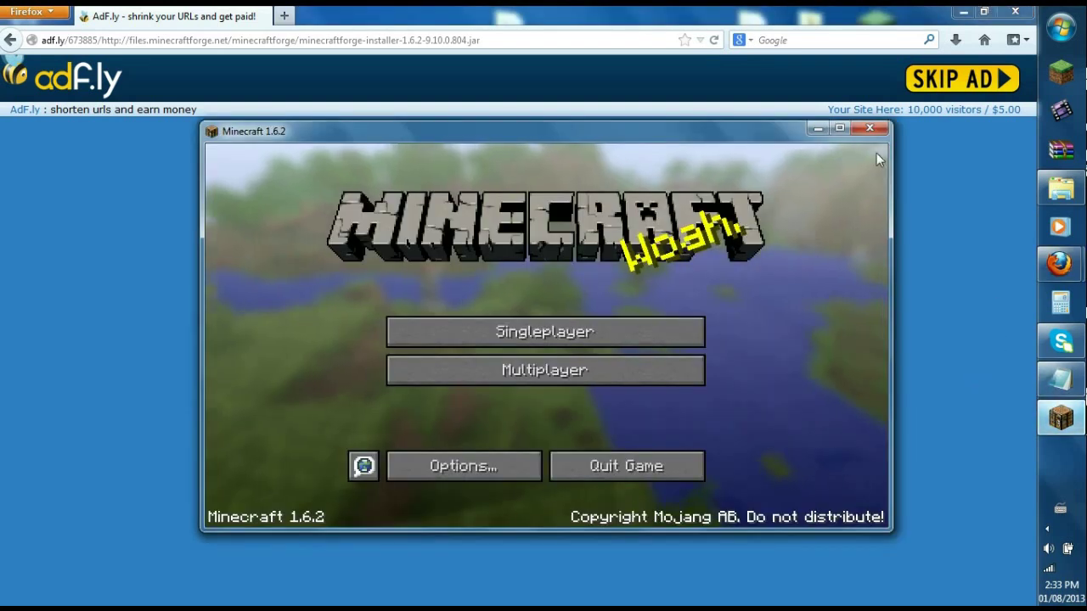
{"action": "left_click", "coordinate": [869, 128]}
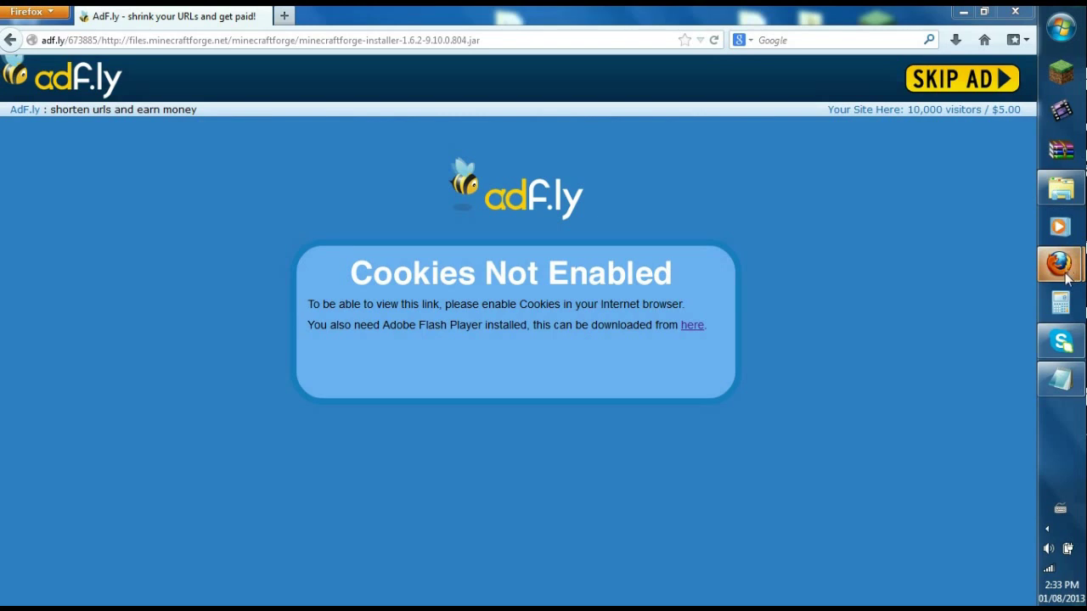
Load the Inventory Tweaks mod page from the link in the notes
{"action": "left_click", "coordinate": [1061, 380]}
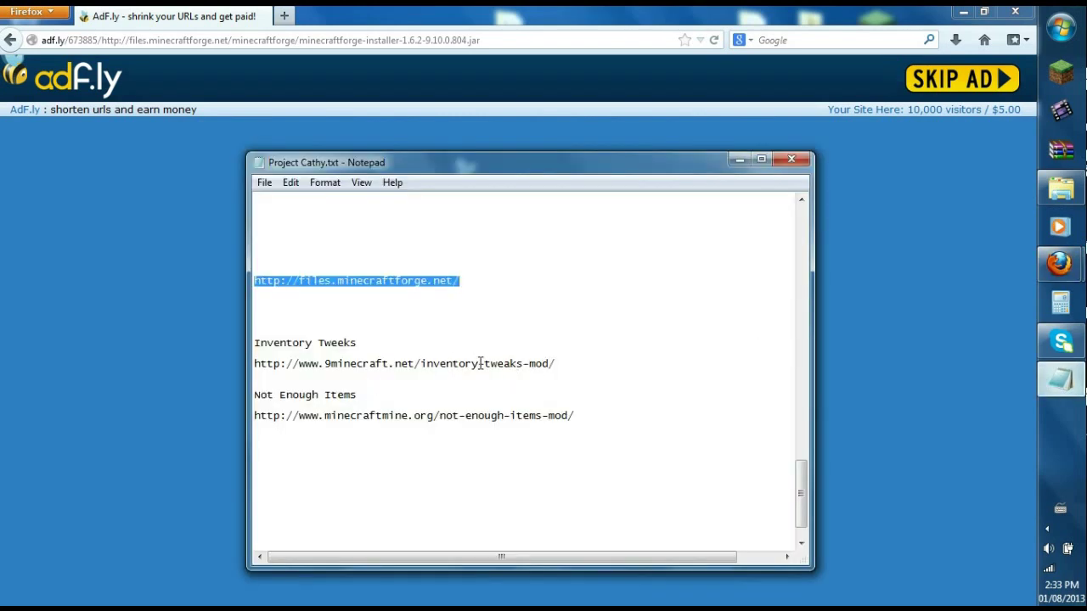
{"action": "left_click_drag", "start_coordinate": [564, 364], "coordinate": [244, 364]}
{"action": "key", "text": "ctrl+c"}
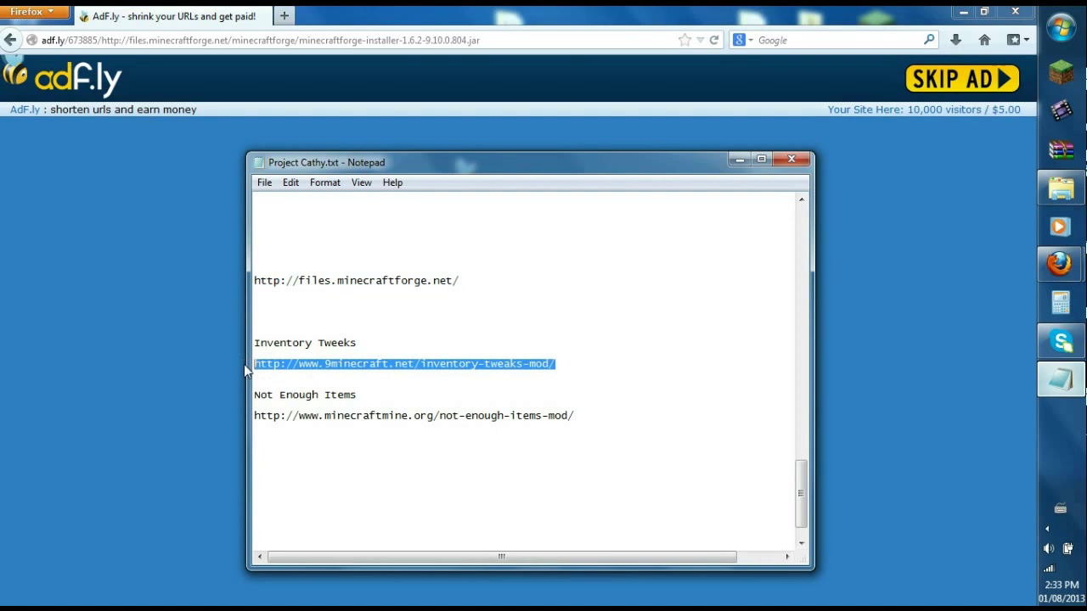
{"action": "left_click", "coordinate": [195, 44]}
{"action": "key", "text": "ctrl+v"}
{"action": "key", "text": "Return"}
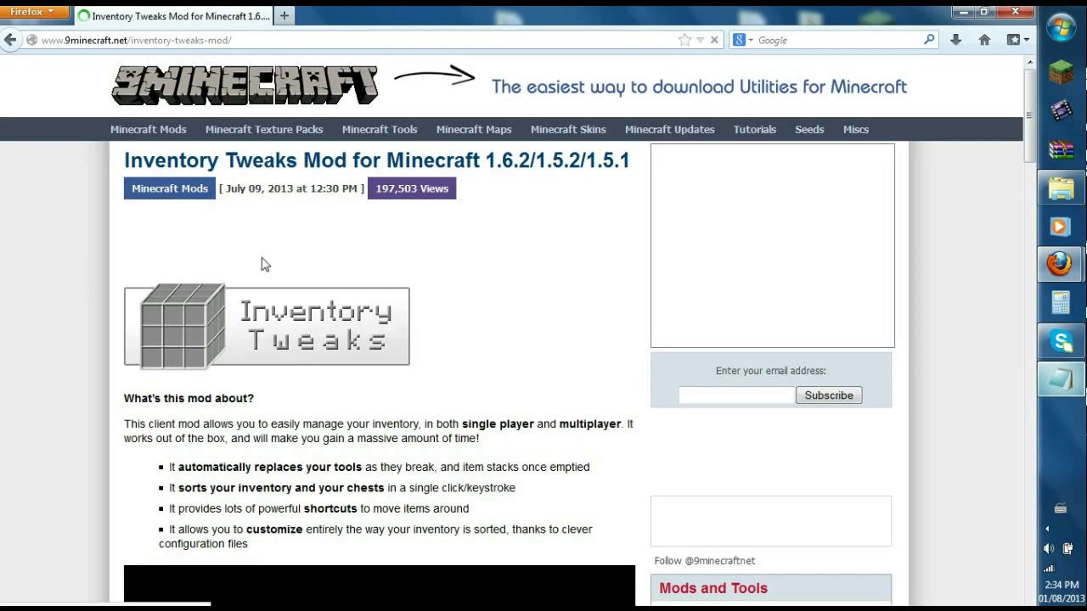
Save Inventory-Tweaks-Mod-1.6.2.jar from the first 1.6.2 link and close the pop-up ad
{"action": "scroll", "coordinate": [1023, 119], "scroll_direction": "down", "scroll_amount": 5}
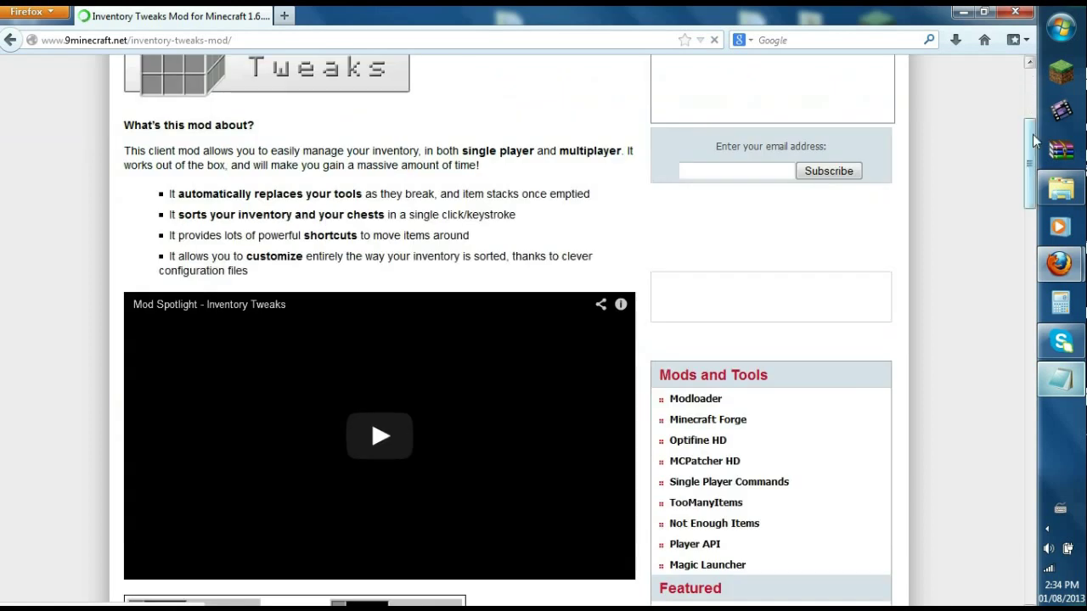
{"action": "scroll", "coordinate": [1036, 163], "scroll_direction": "down", "scroll_amount": 7}
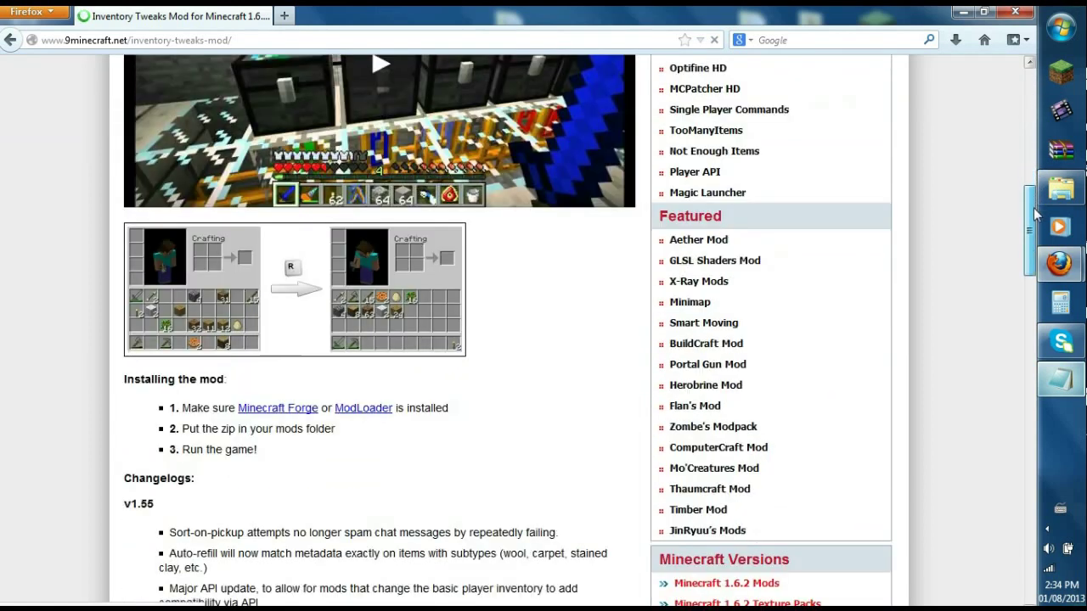
{"action": "scroll", "coordinate": [1038, 228], "scroll_direction": "down", "scroll_amount": 11}
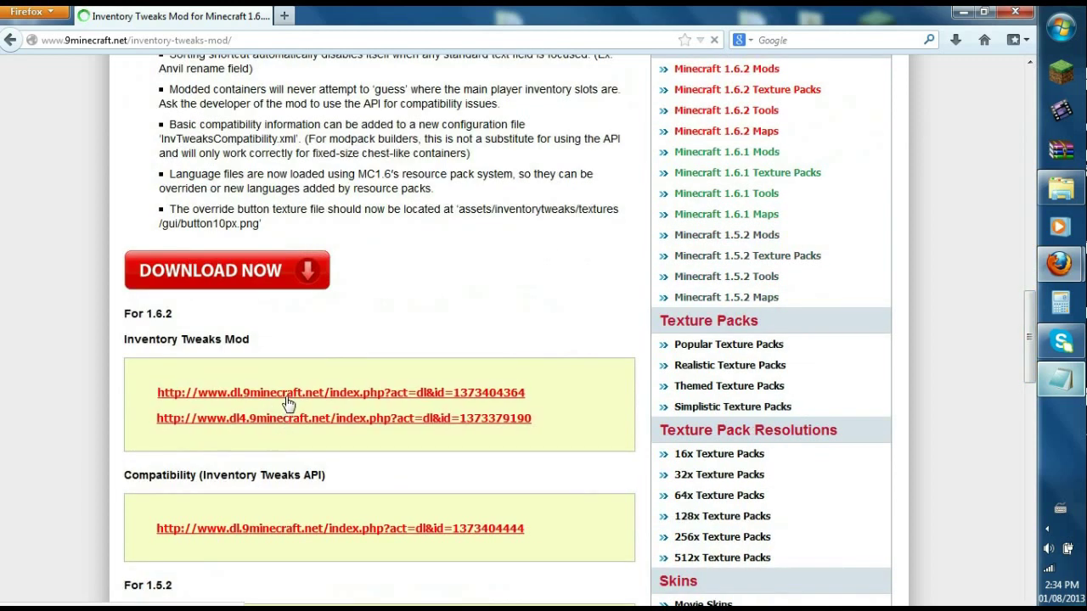
{"action": "left_click", "coordinate": [287, 398]}
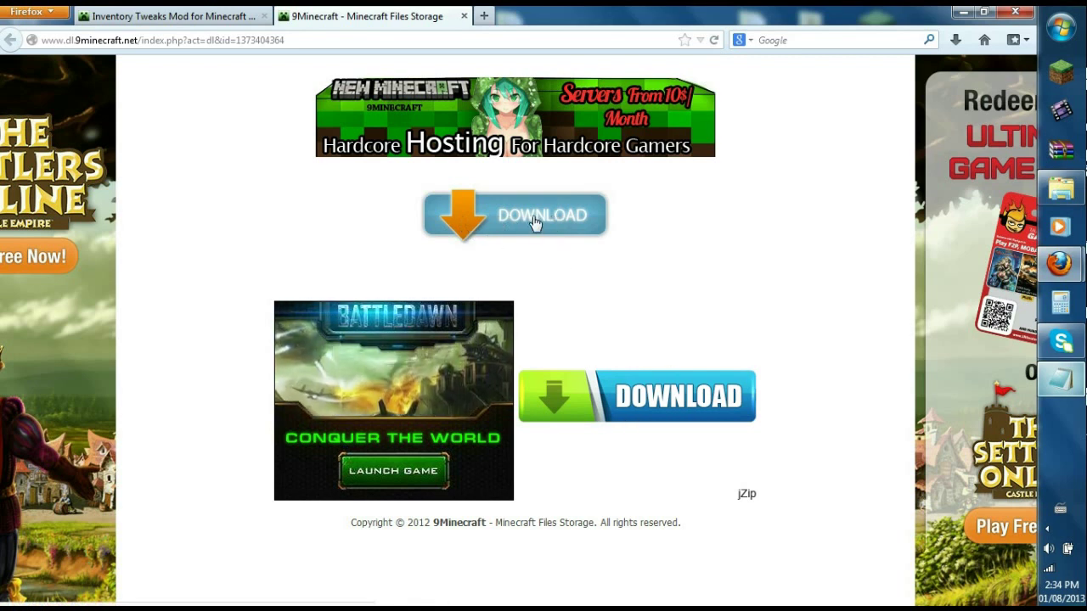
{"action": "left_click", "coordinate": [534, 222]}
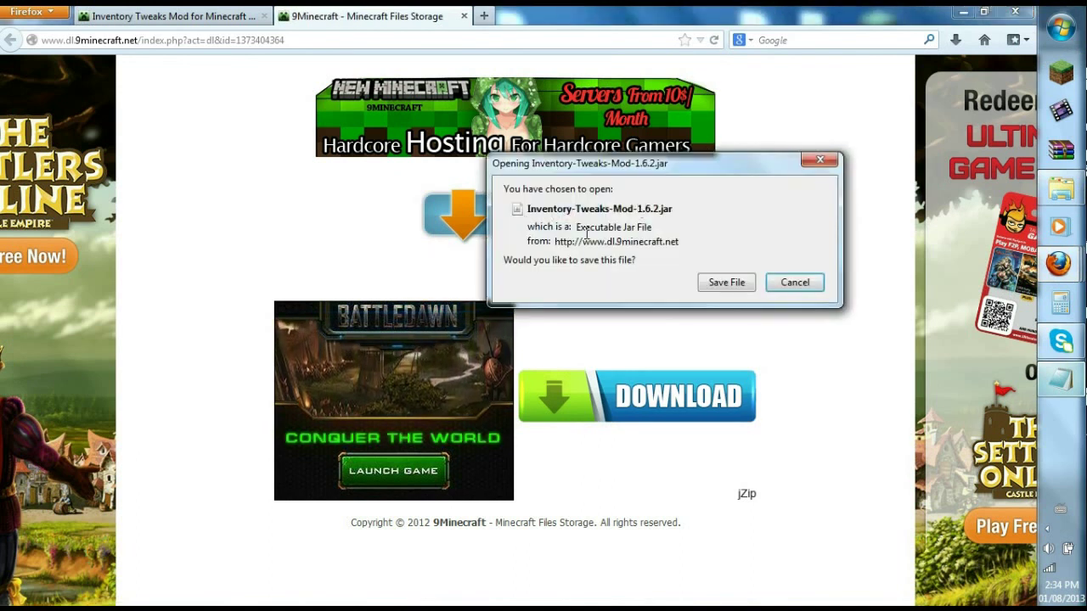
{"action": "left_click", "coordinate": [720, 287]}
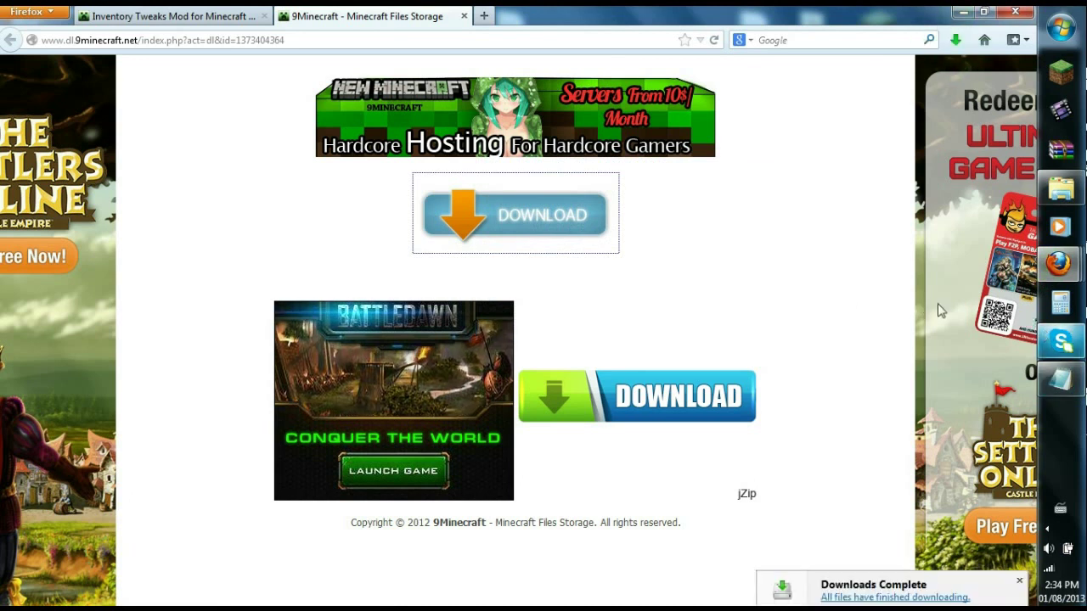
{"action": "mouse_move", "coordinate": [1059, 263]}
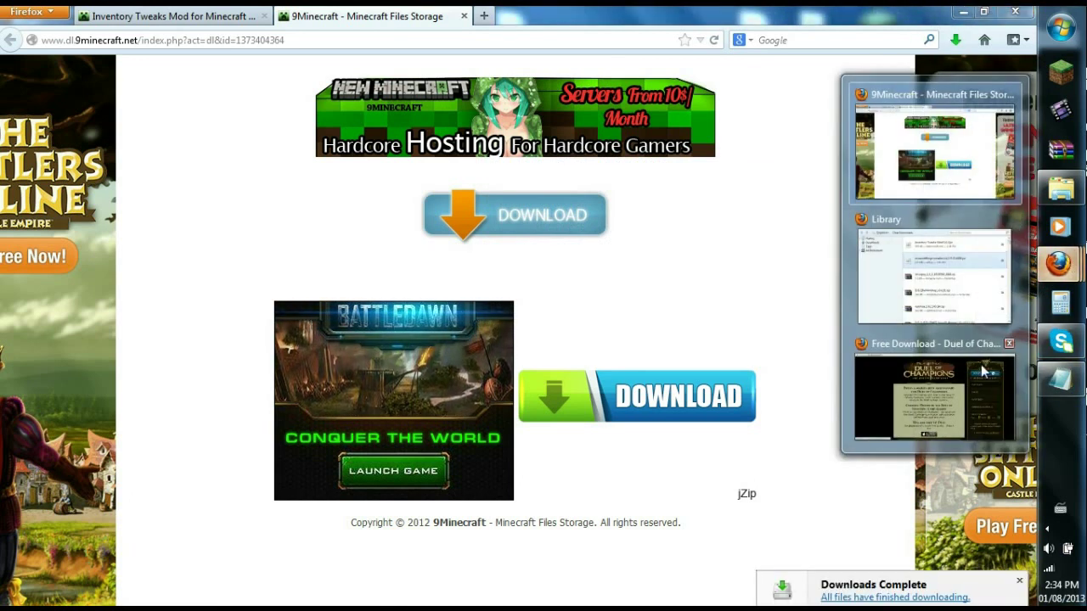
{"action": "left_click", "coordinate": [1009, 344]}
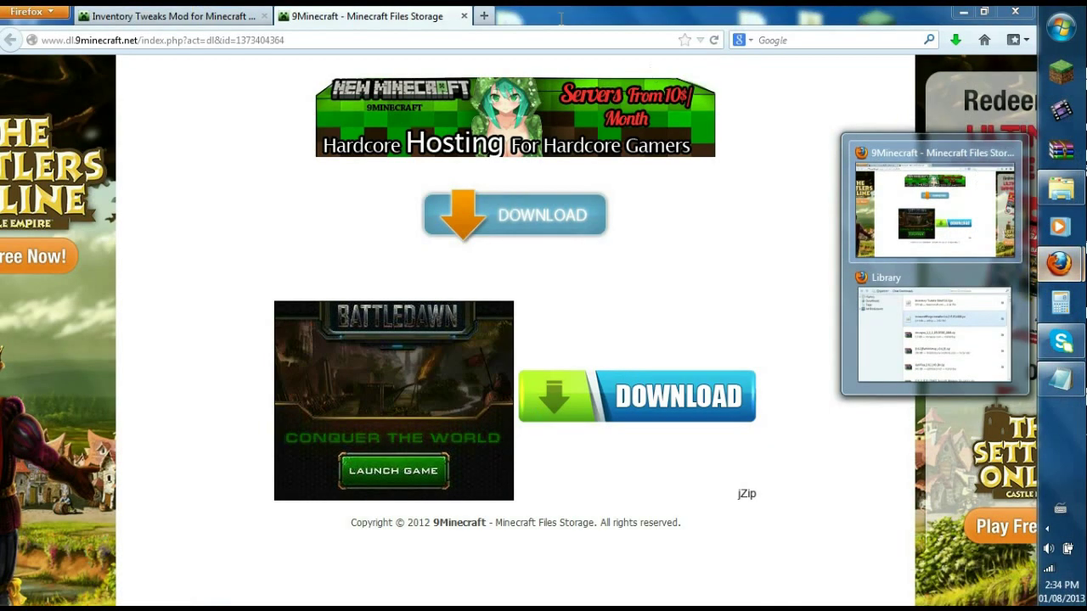
Close the 9Minecraft tab and select the Not Enough Items address in the notes
{"action": "left_click", "coordinate": [464, 16]}
{"action": "mouse_move", "coordinate": [1072, 265]}
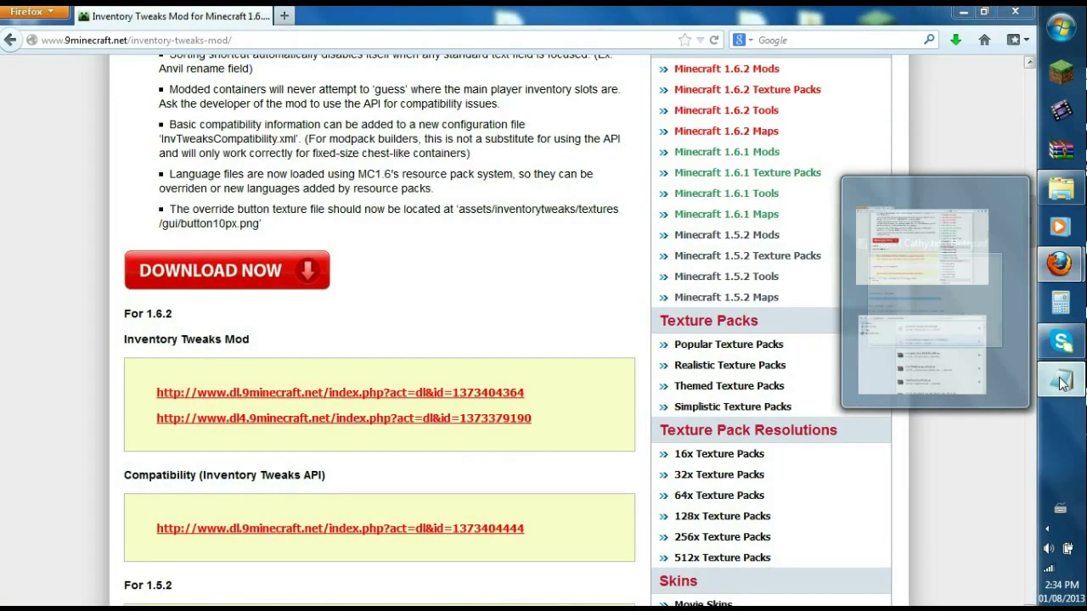
{"action": "left_click", "coordinate": [1062, 378]}
{"action": "left_click", "coordinate": [577, 415]}
{"action": "left_click", "coordinate": [250, 416], "text": "shift"}
{"action": "key", "text": "ctrl+c"}
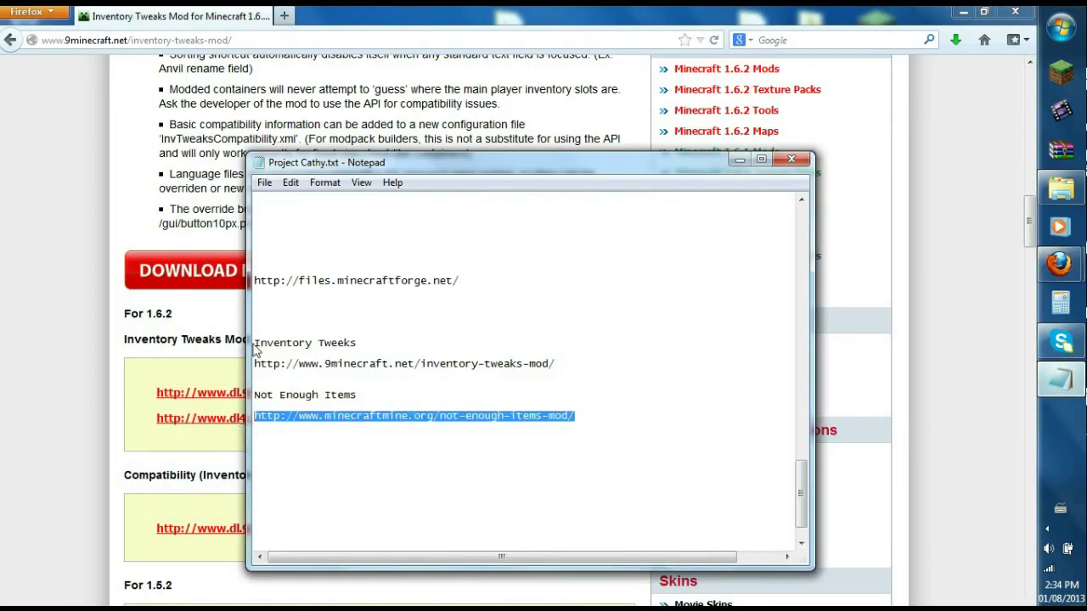
Load the Not Enough Items 1.6.2 mod page in Firefox
{"action": "left_click", "coordinate": [204, 51]}
{"action": "left_click", "coordinate": [240, 42]}
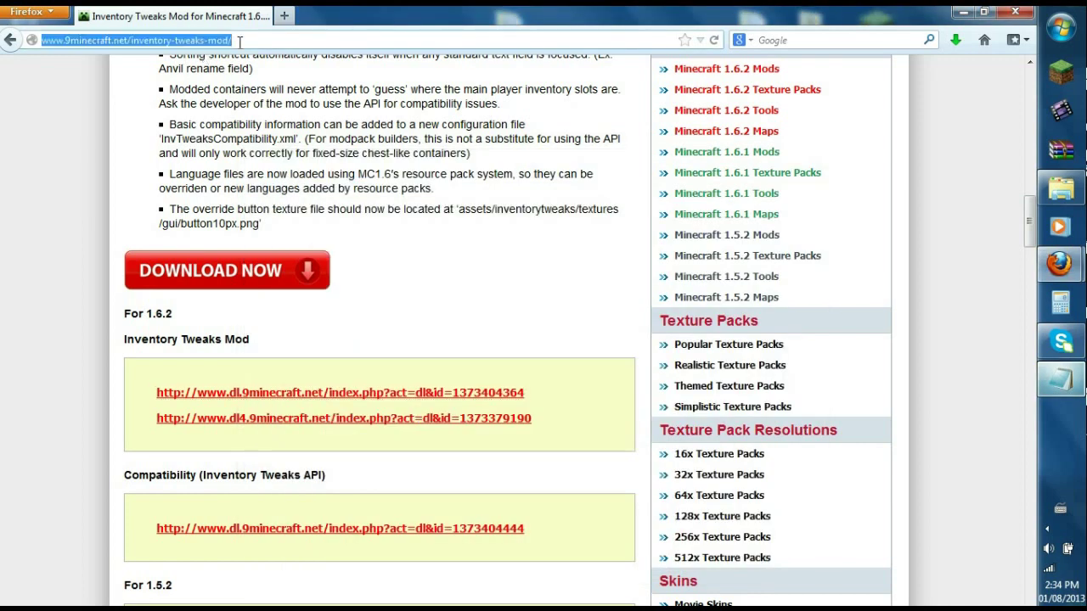
{"action": "key", "text": "ctrl+v"}
{"action": "key", "text": "Return"}
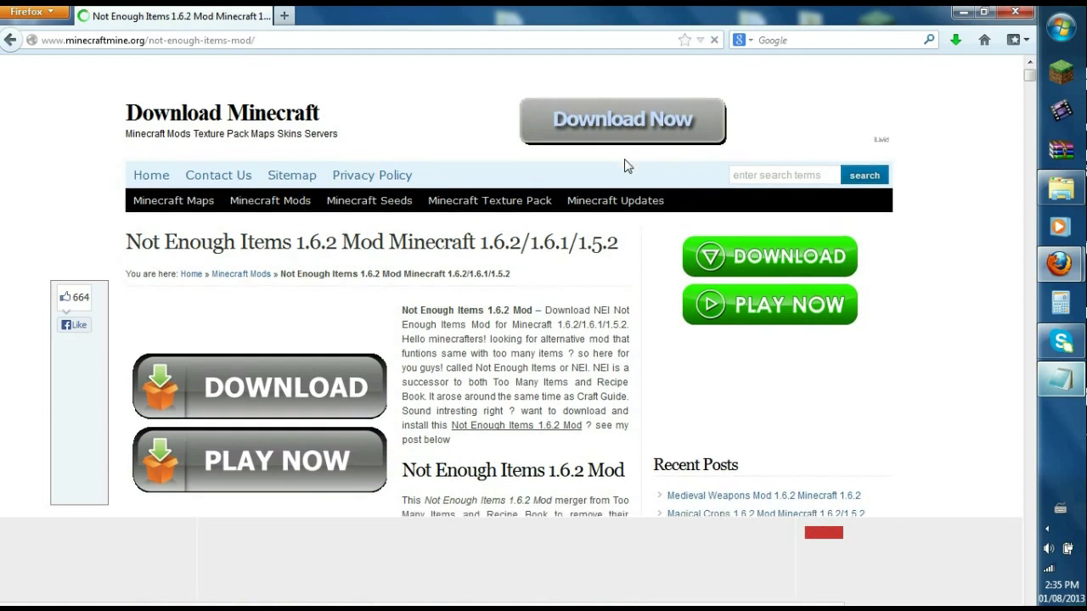
Open the 'Download Not Enough Items 1.6.2 Mod' link from the download area in a new tab
{"action": "scroll", "coordinate": [627, 166], "scroll_direction": "down", "scroll_amount": 10}
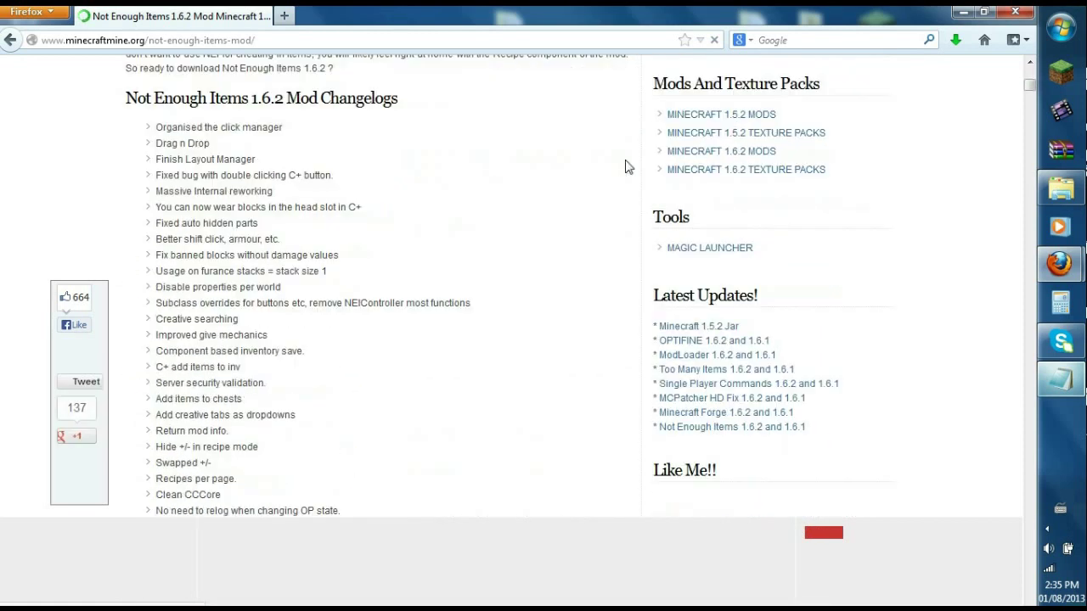
{"action": "scroll", "coordinate": [626, 166], "scroll_direction": "down", "scroll_amount": 6}
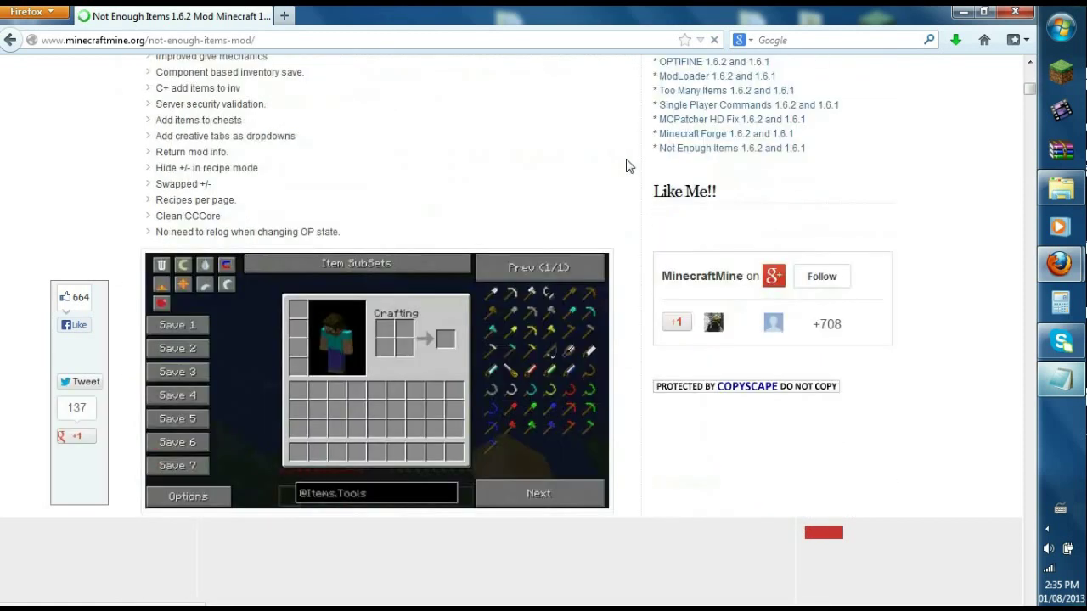
{"action": "scroll", "coordinate": [629, 165], "scroll_direction": "down", "scroll_amount": 12}
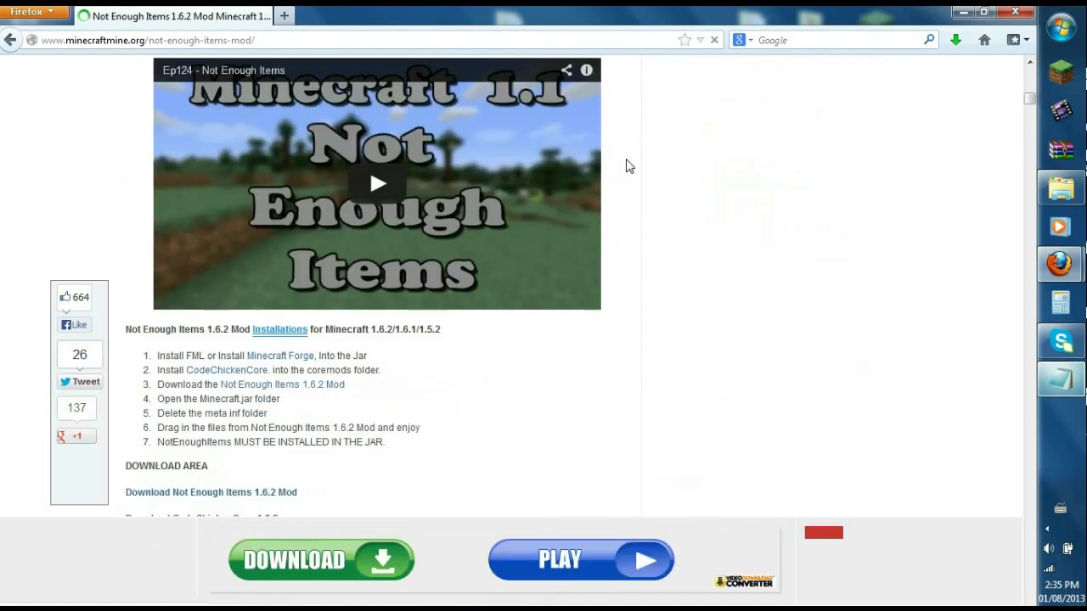
{"action": "scroll", "coordinate": [629, 166], "scroll_direction": "down", "scroll_amount": 4}
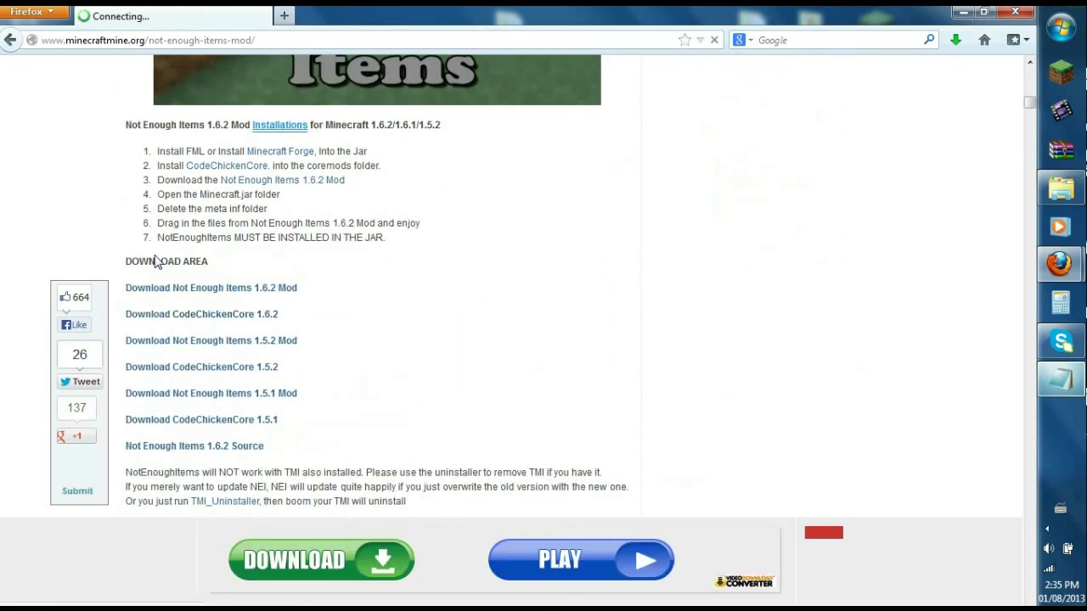
{"action": "scroll", "coordinate": [210, 285], "scroll_direction": "down", "scroll_amount": 2}
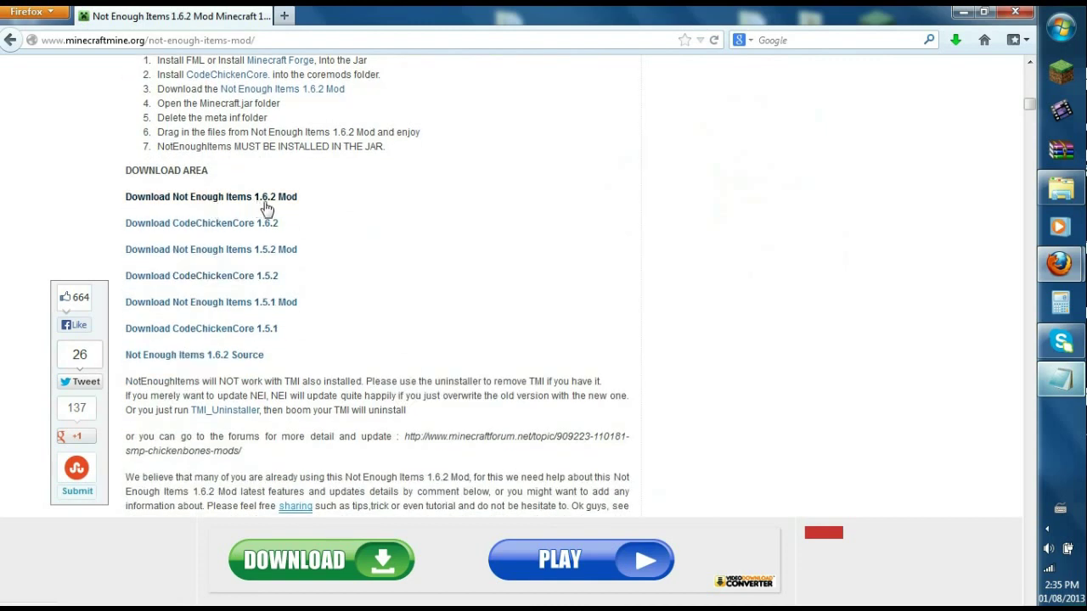
{"action": "left_click", "coordinate": [247, 197]}
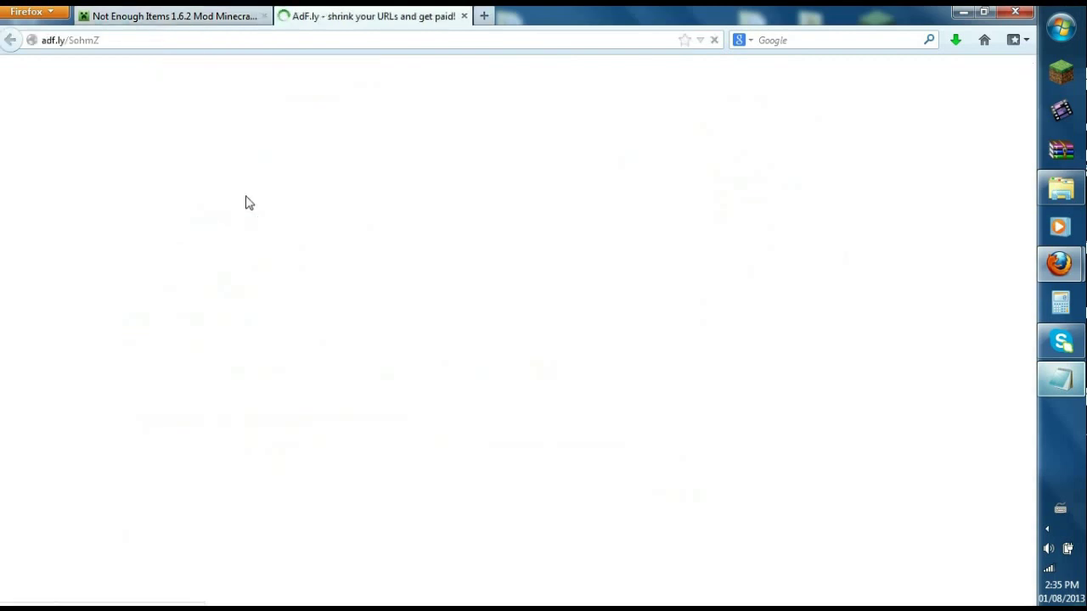
{"action": "left_click", "coordinate": [190, 17]}
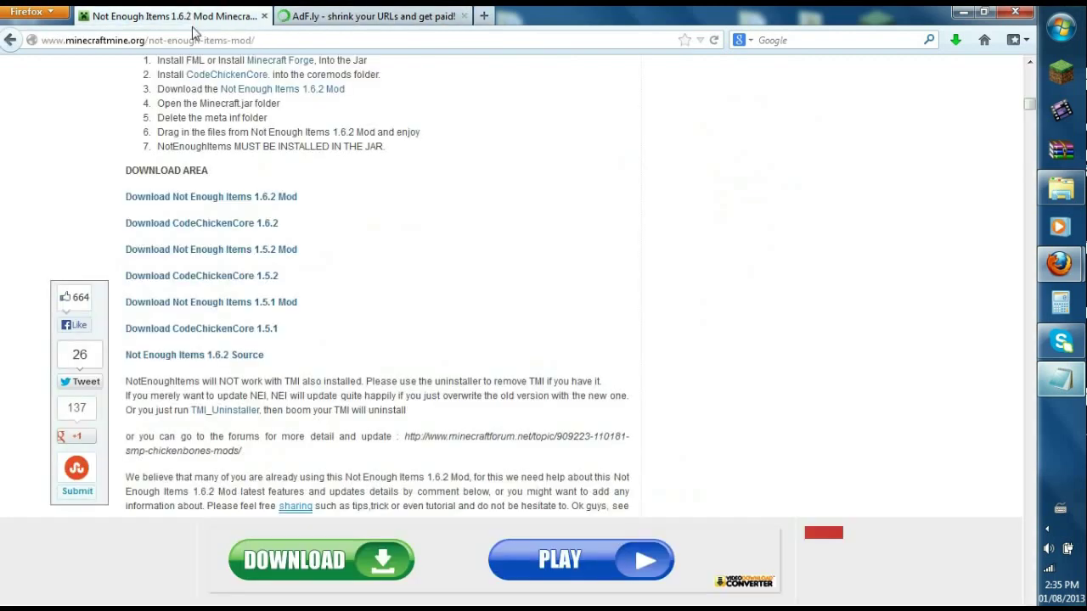
Open the CodeChickenCore 1.6.2 link and save NotEnoughItems 1.6.0.7.jar past its ad page
{"action": "left_click", "coordinate": [205, 224]}
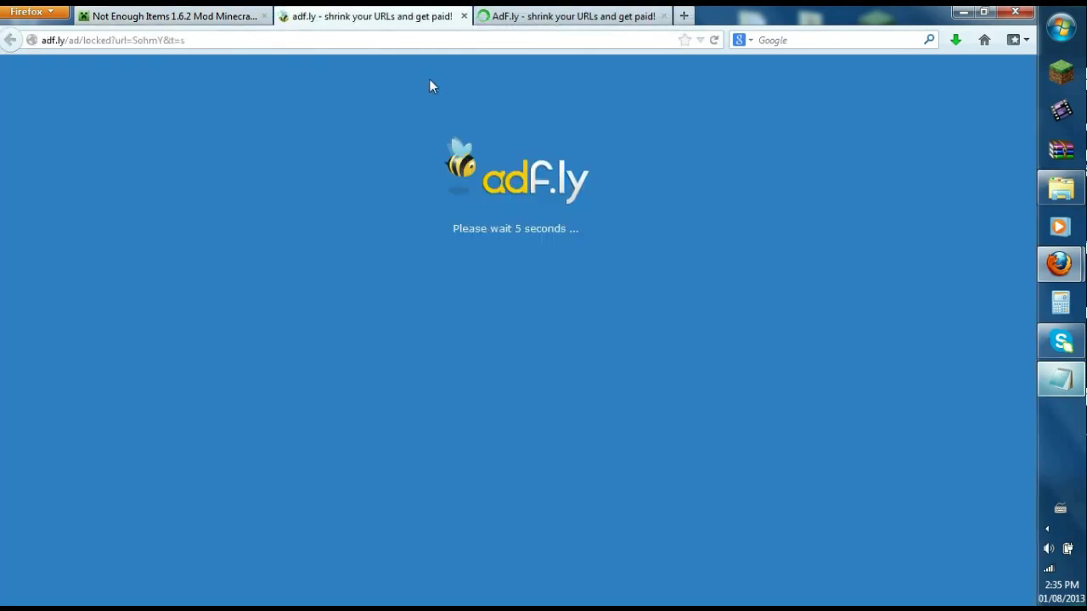
{"action": "left_click", "coordinate": [539, 19]}
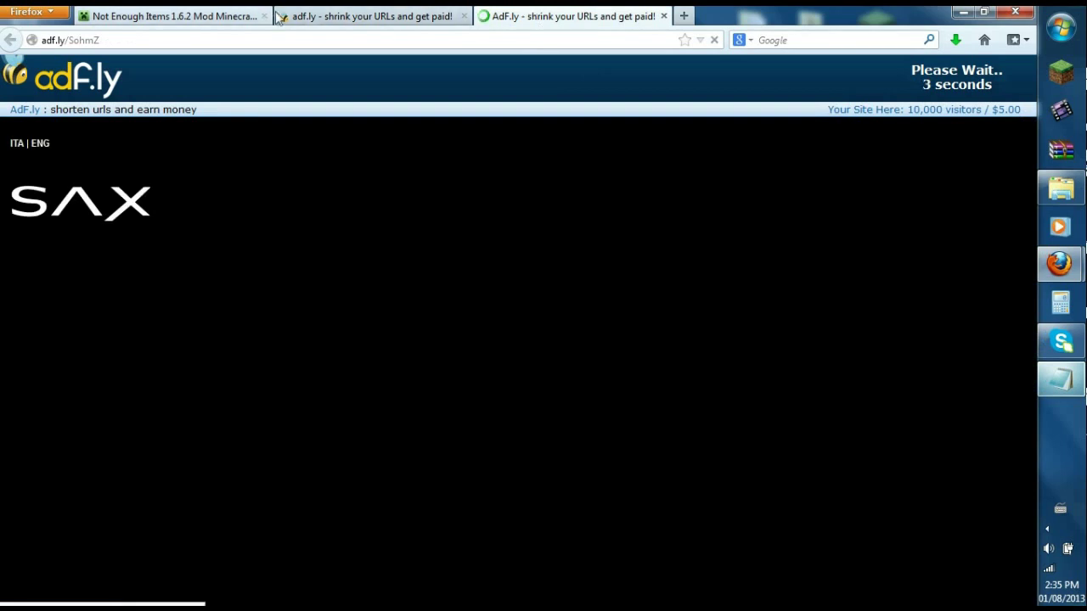
{"action": "left_click", "coordinate": [322, 19]}
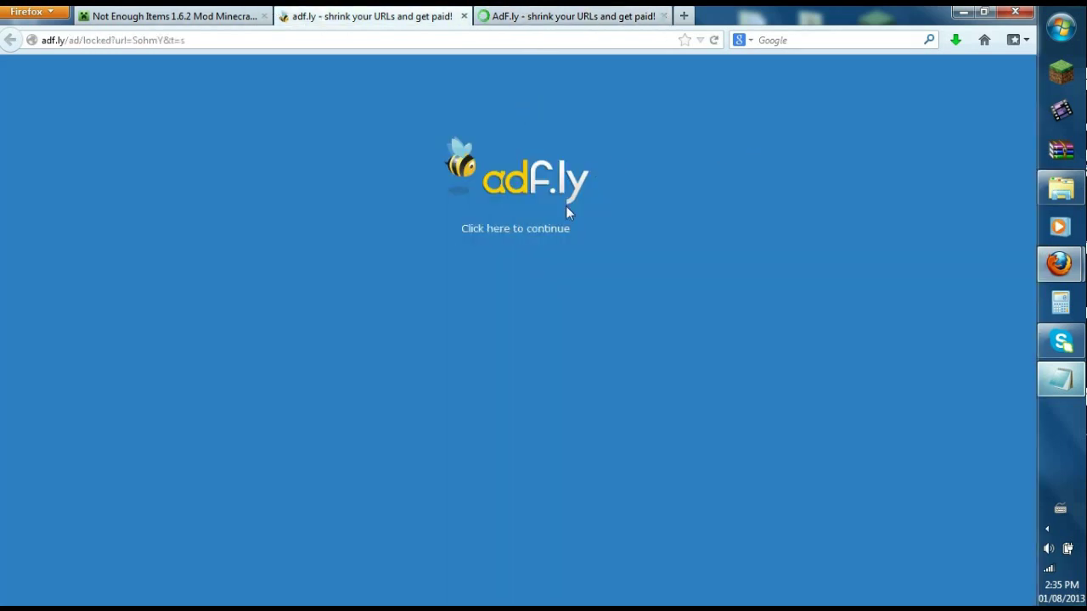
{"action": "left_click", "coordinate": [520, 231]}
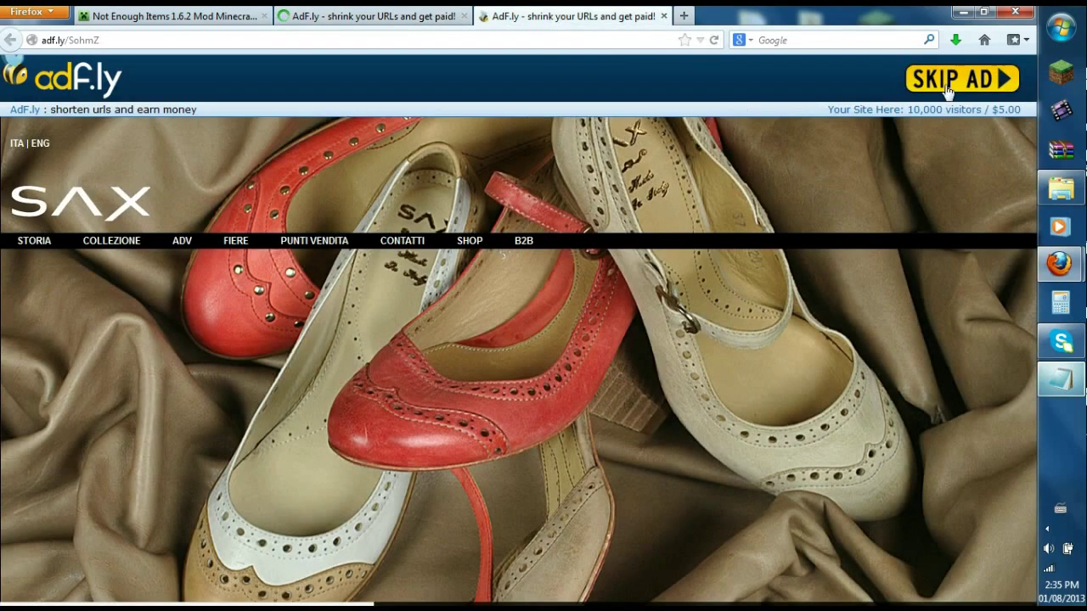
{"action": "left_click", "coordinate": [396, 12]}
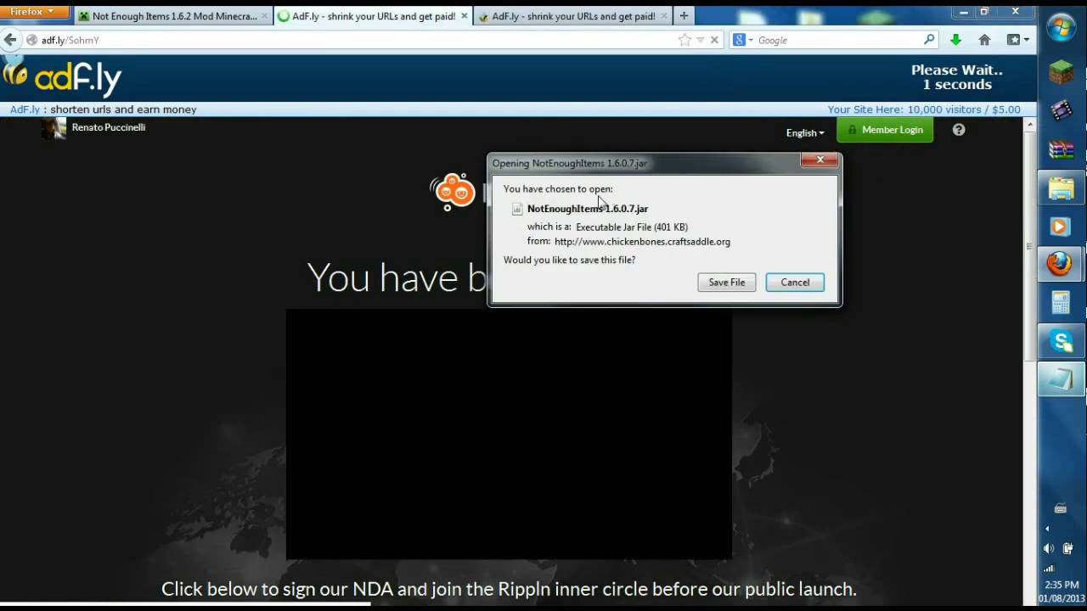
{"action": "left_click", "coordinate": [720, 284]}
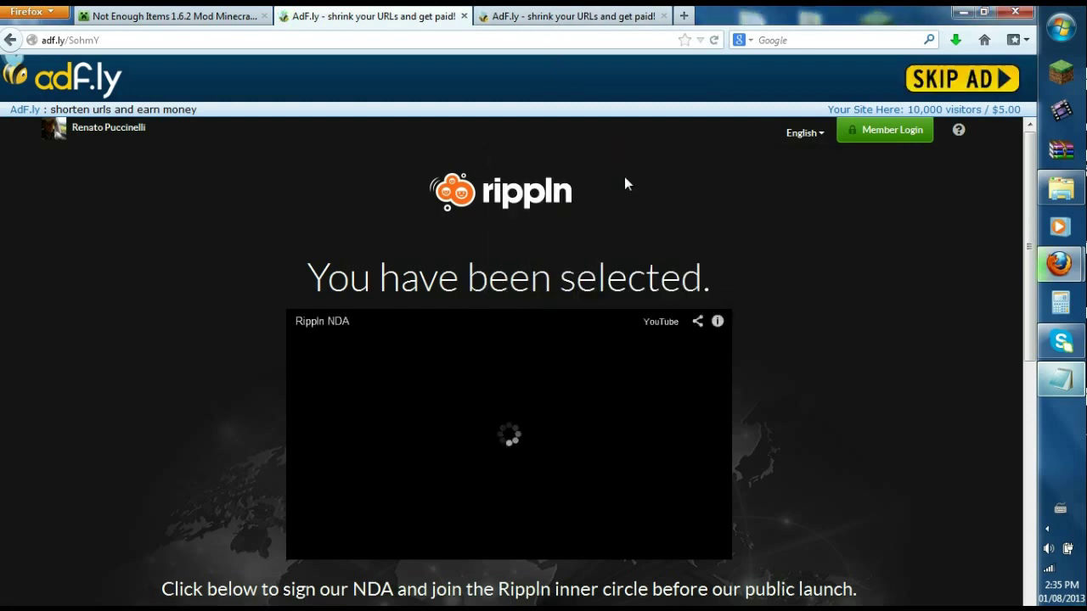
Skip the remaining ad, save CodeChickenCore 0.9.0.3.jar and close both adf.ly tabs
{"action": "left_click", "coordinate": [522, 17]}
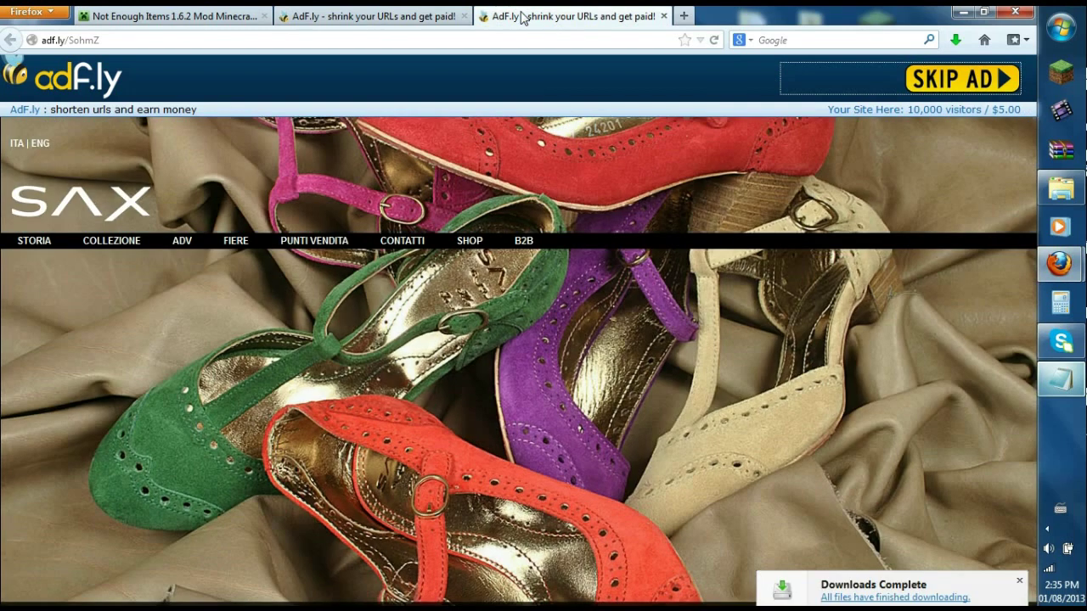
{"action": "left_click", "coordinate": [408, 16]}
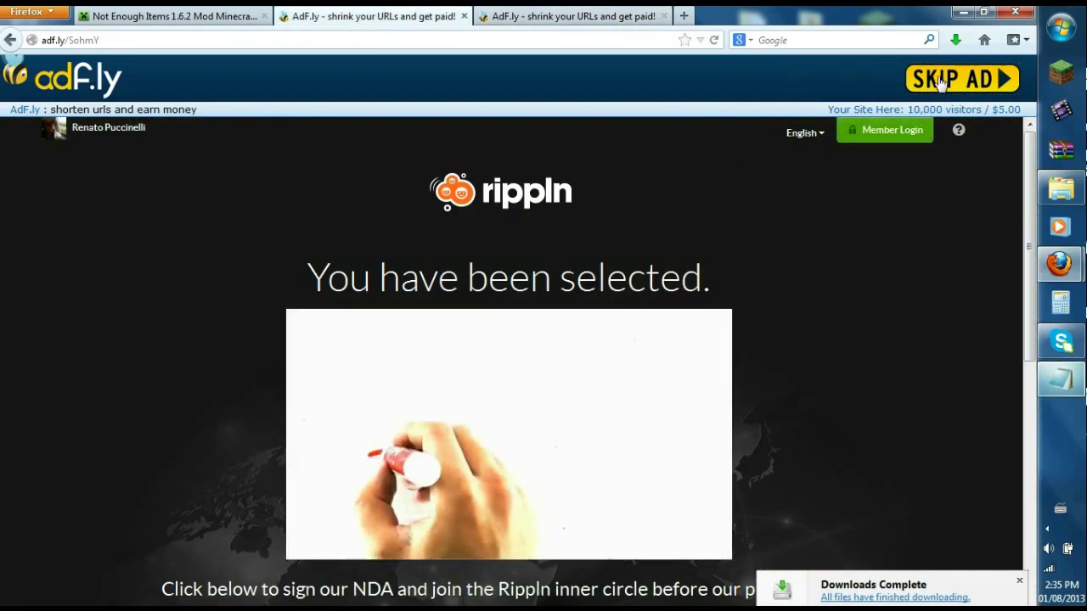
{"action": "left_click", "coordinate": [941, 80]}
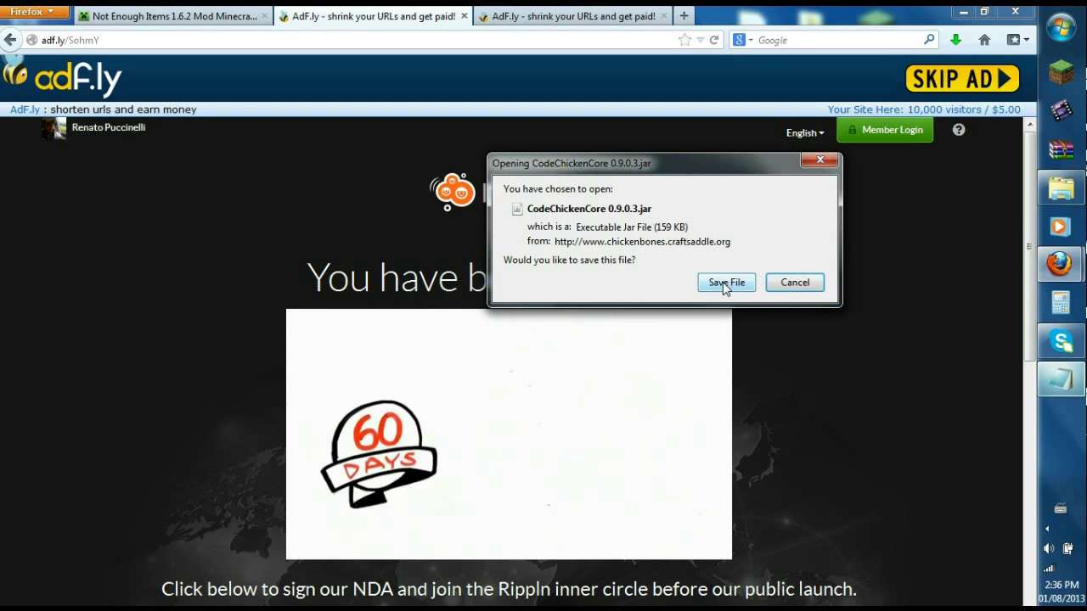
{"action": "left_click", "coordinate": [725, 284]}
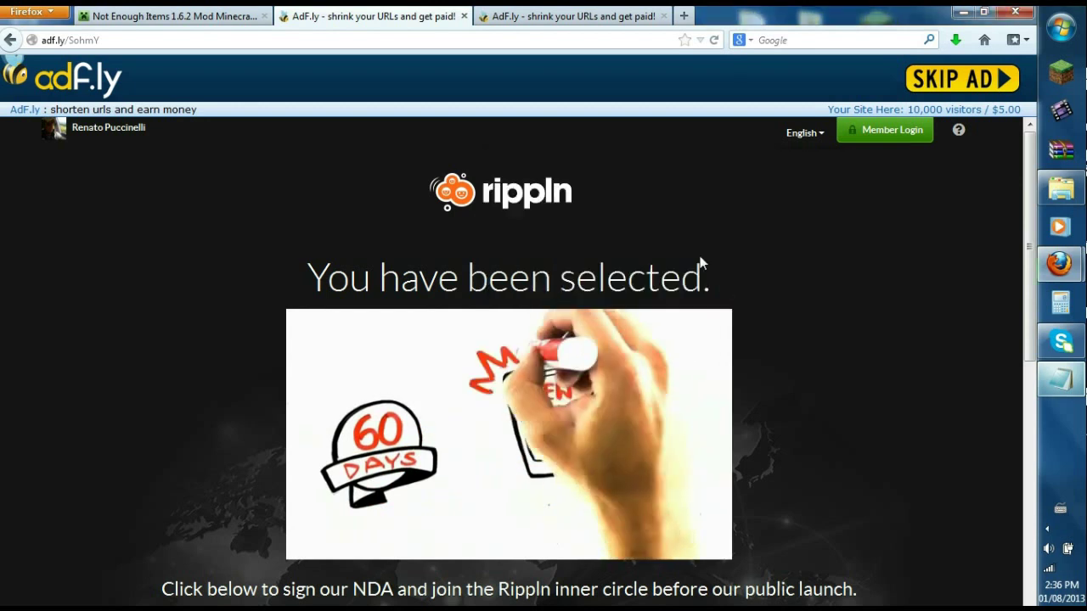
{"action": "left_click", "coordinate": [463, 16]}
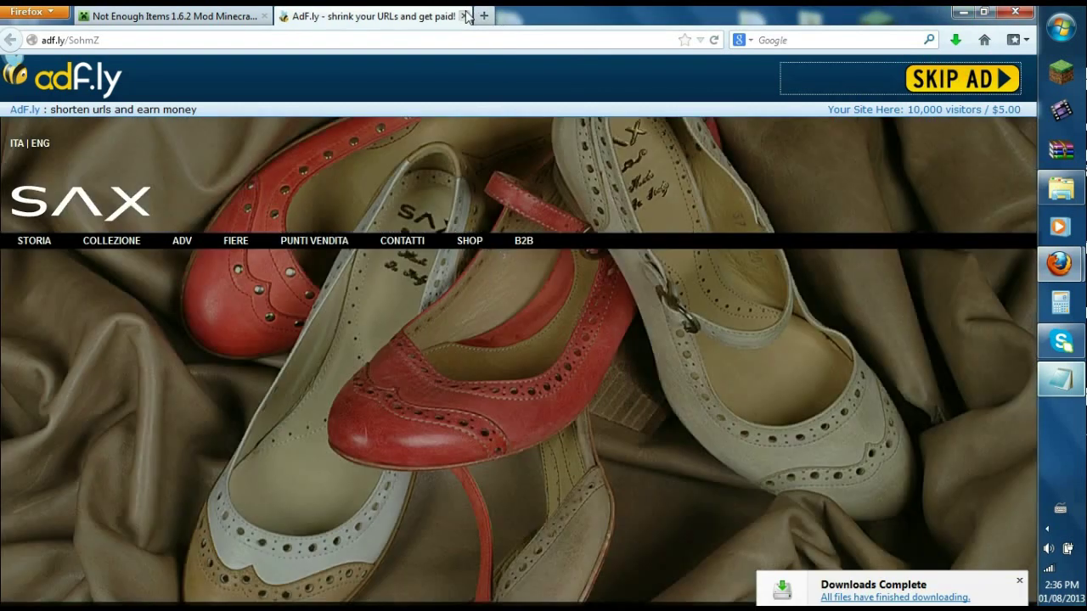
{"action": "left_click", "coordinate": [464, 16]}
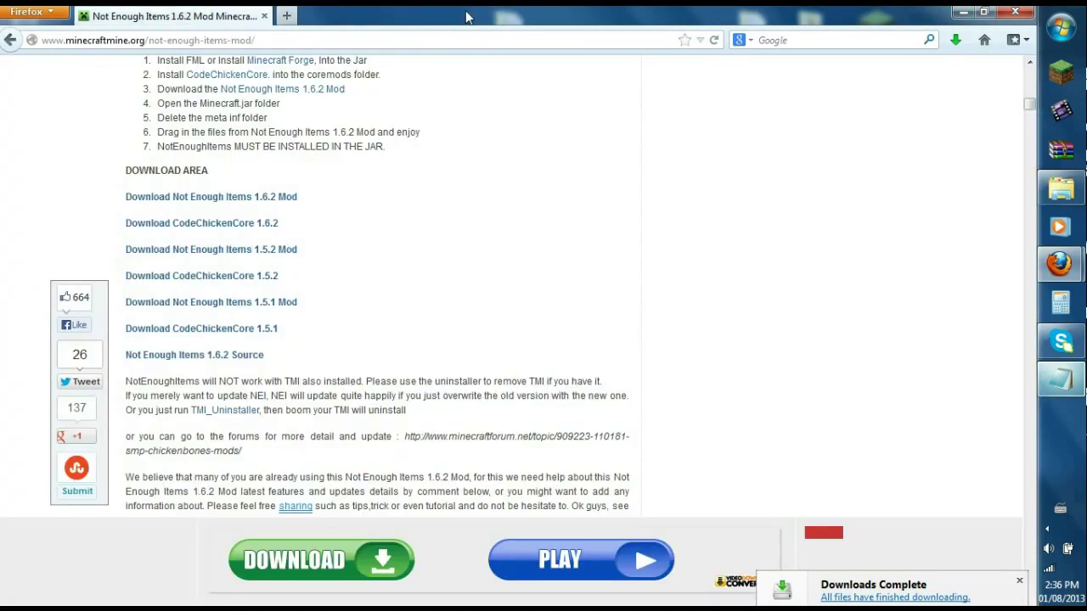
Close Firefox, bring up the Downloads library beside Explorer, and open the .minecraft mods folder
{"action": "left_click", "coordinate": [1011, 11]}
{"action": "left_click", "coordinate": [1061, 263]}
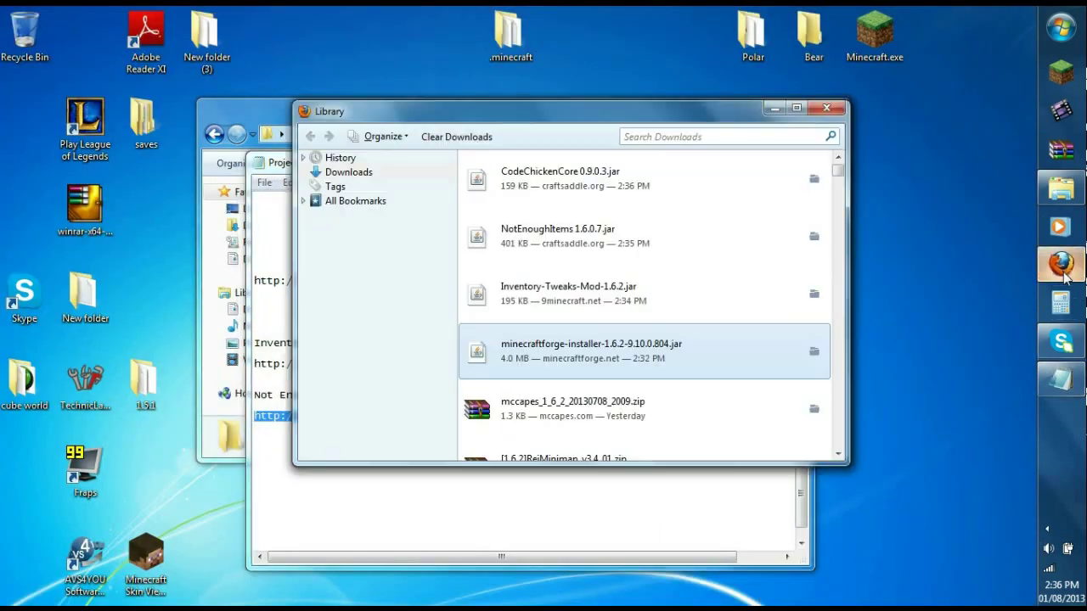
{"action": "left_click_drag", "start_coordinate": [431, 119], "coordinate": [280, 79]}
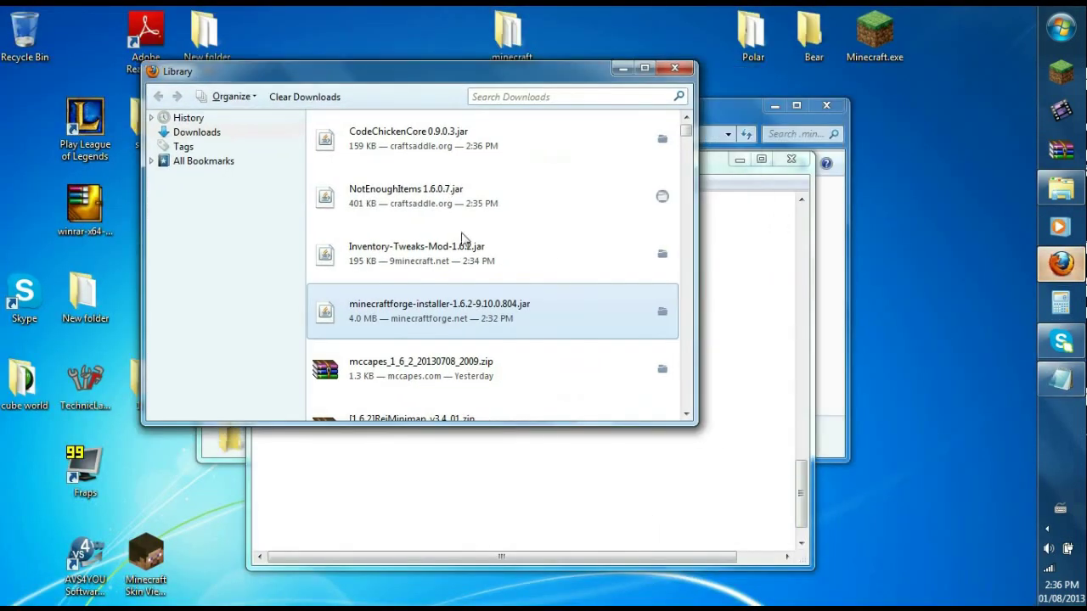
{"action": "left_click", "coordinate": [745, 402]}
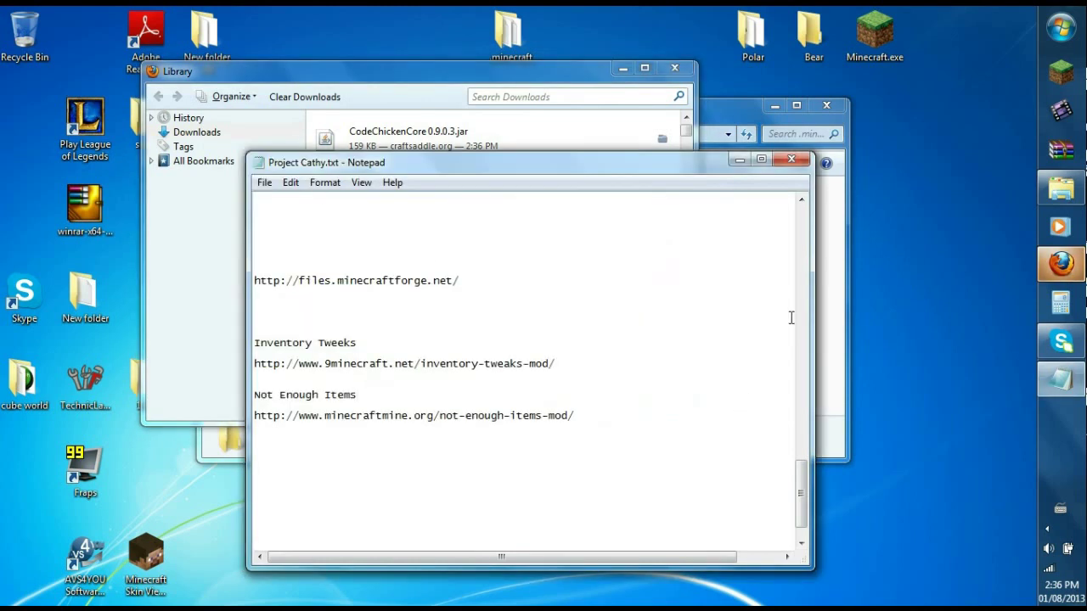
{"action": "left_click", "coordinate": [715, 123]}
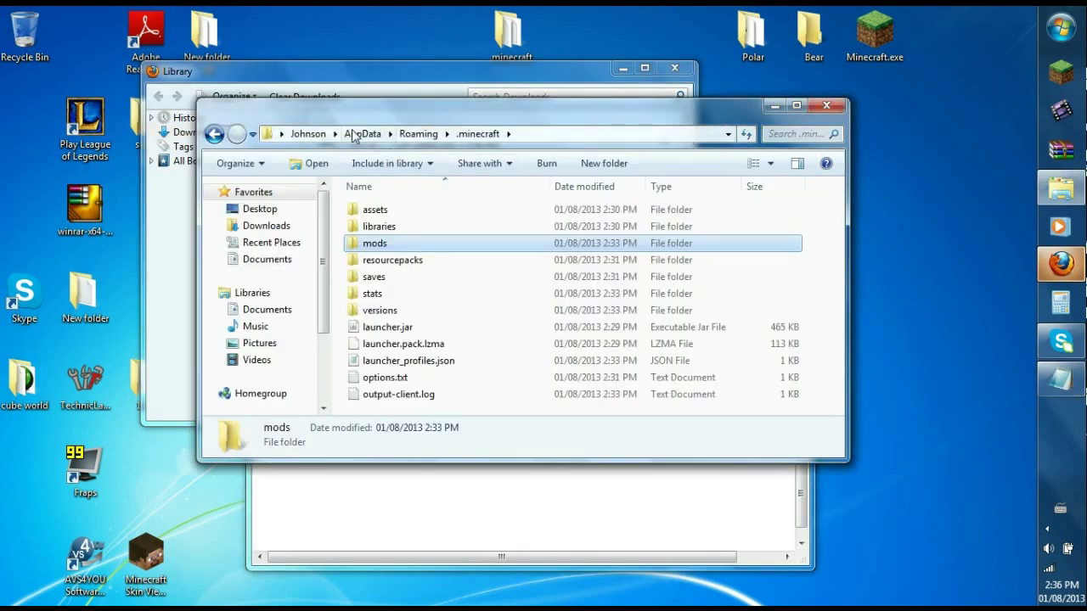
{"action": "left_click_drag", "start_coordinate": [339, 112], "coordinate": [576, 141]}
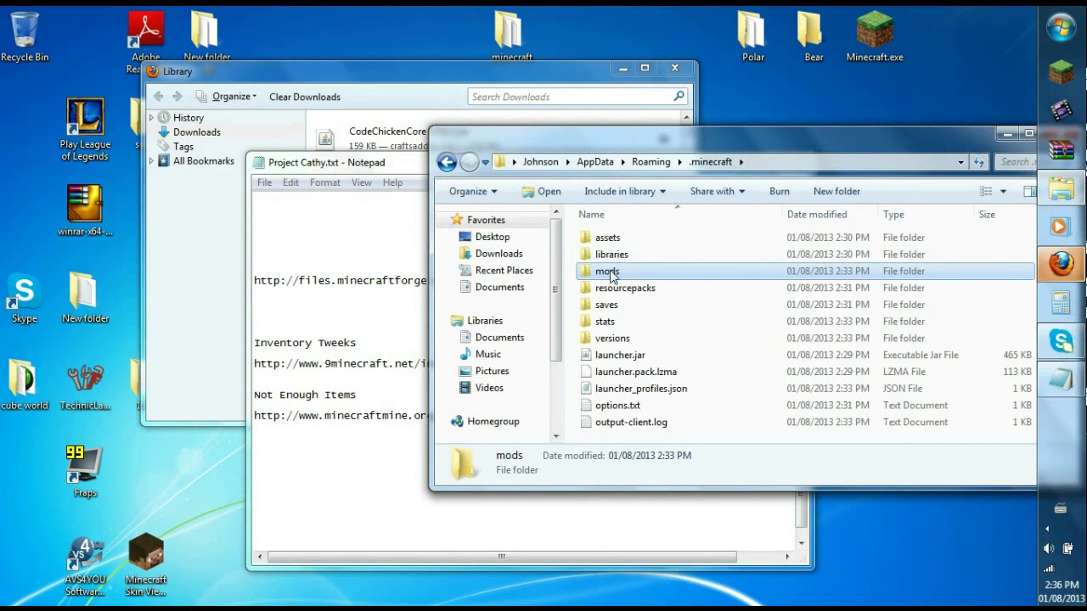
{"action": "double_click", "coordinate": [609, 272]}
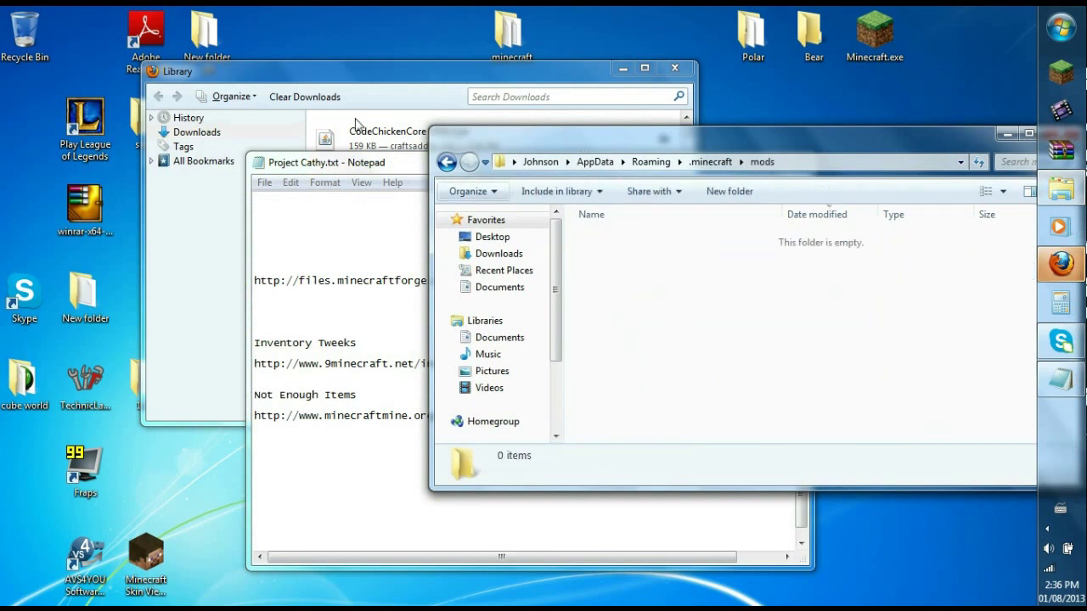
Copy the CodeChickenCore, NotEnoughItems and Inventory Tweaks jars from Downloads into mods
{"action": "left_click", "coordinate": [322, 88]}
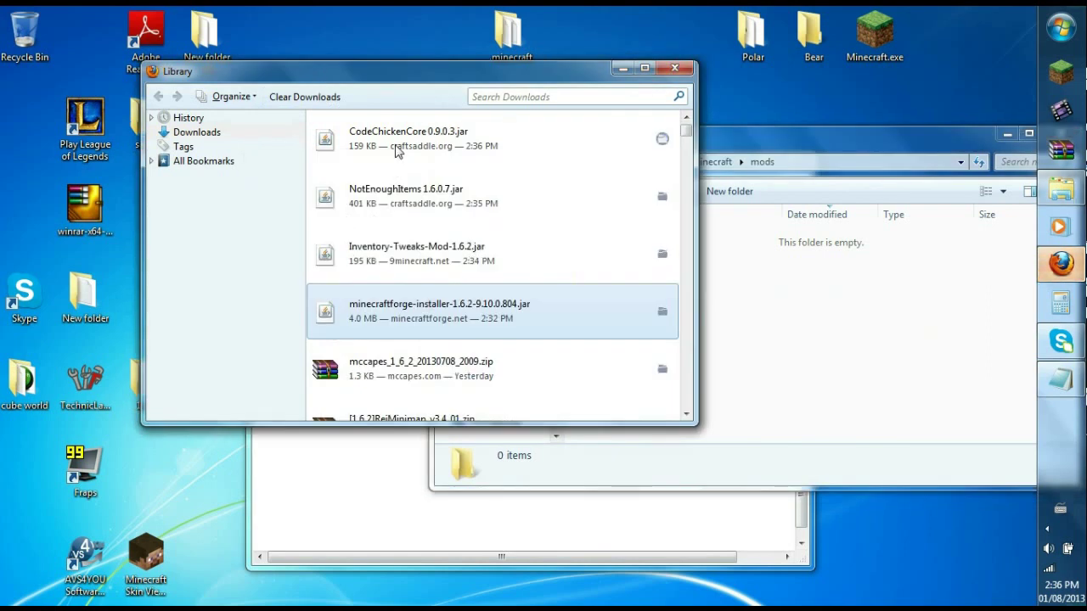
{"action": "left_click_drag", "start_coordinate": [391, 140], "coordinate": [824, 319]}
{"action": "left_click_drag", "start_coordinate": [381, 197], "coordinate": [817, 354]}
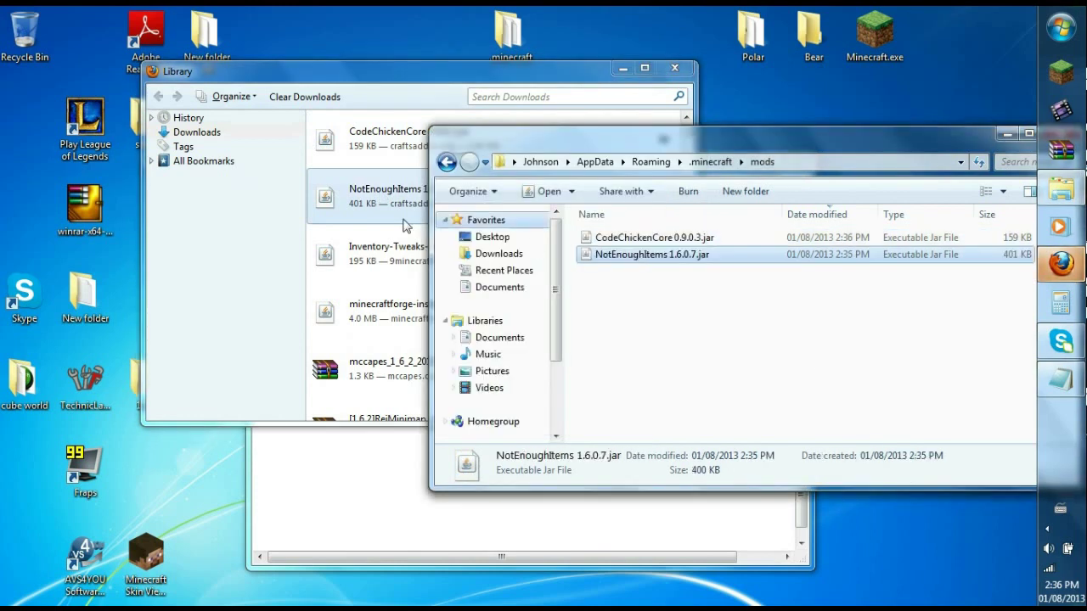
{"action": "left_click", "coordinate": [338, 246]}
{"action": "left_click_drag", "start_coordinate": [357, 247], "coordinate": [787, 387]}
{"action": "left_click_drag", "start_coordinate": [714, 136], "coordinate": [473, 99]}
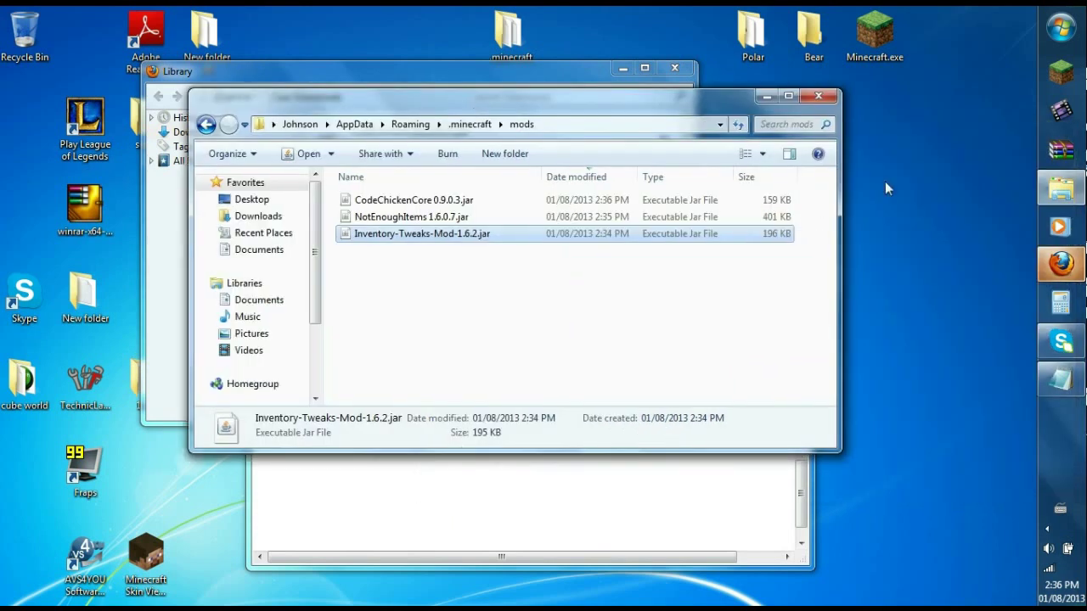
Select the Forge profile in the launcher and play 1.6.2 with the logged-in account
{"action": "left_click", "coordinate": [1067, 80]}
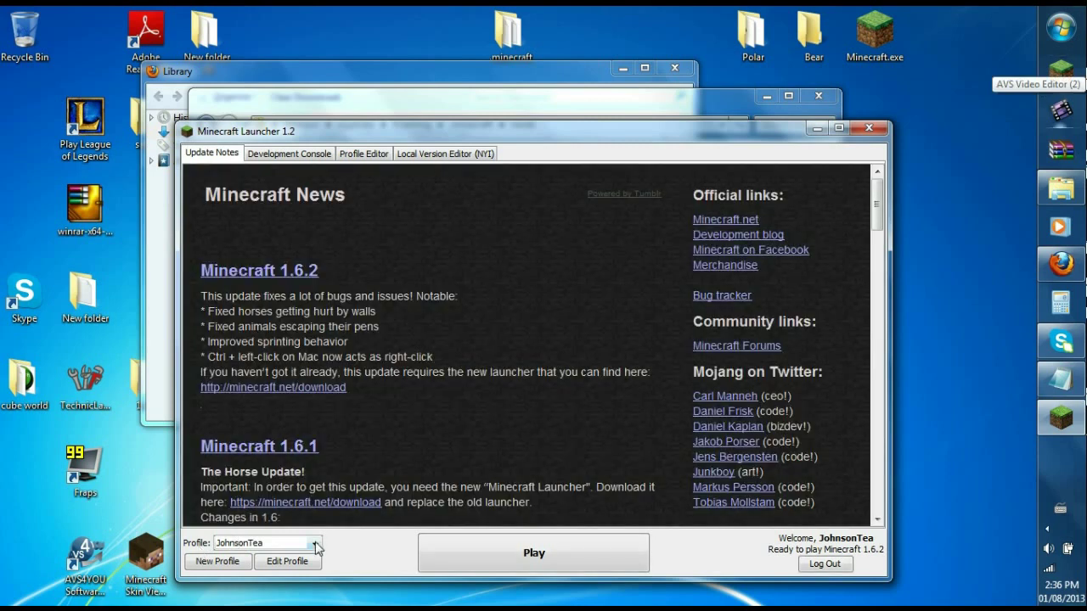
{"action": "left_click", "coordinate": [316, 544]}
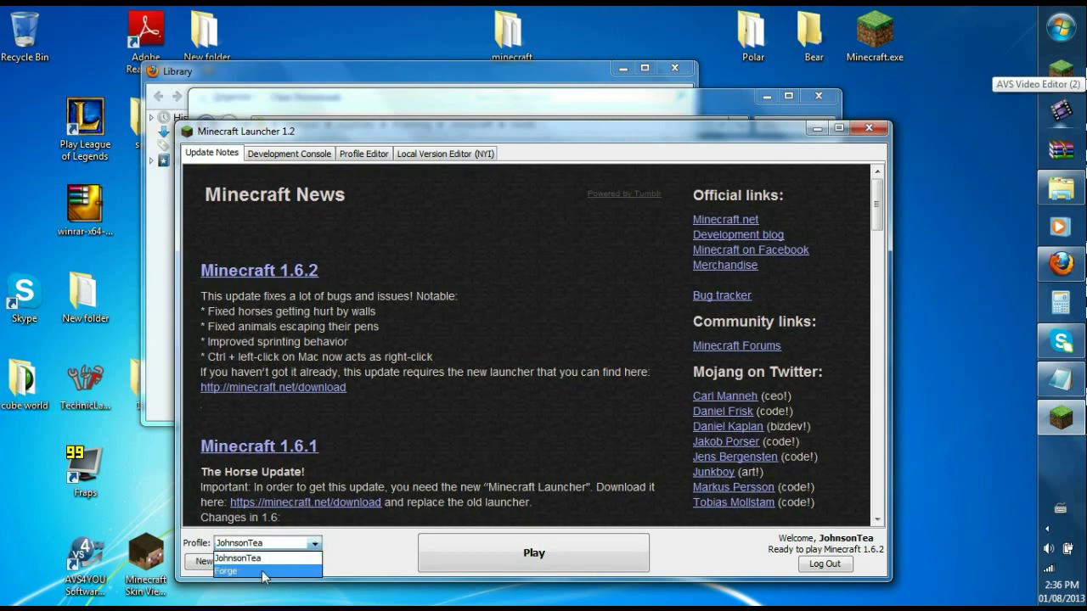
{"action": "left_click", "coordinate": [262, 574]}
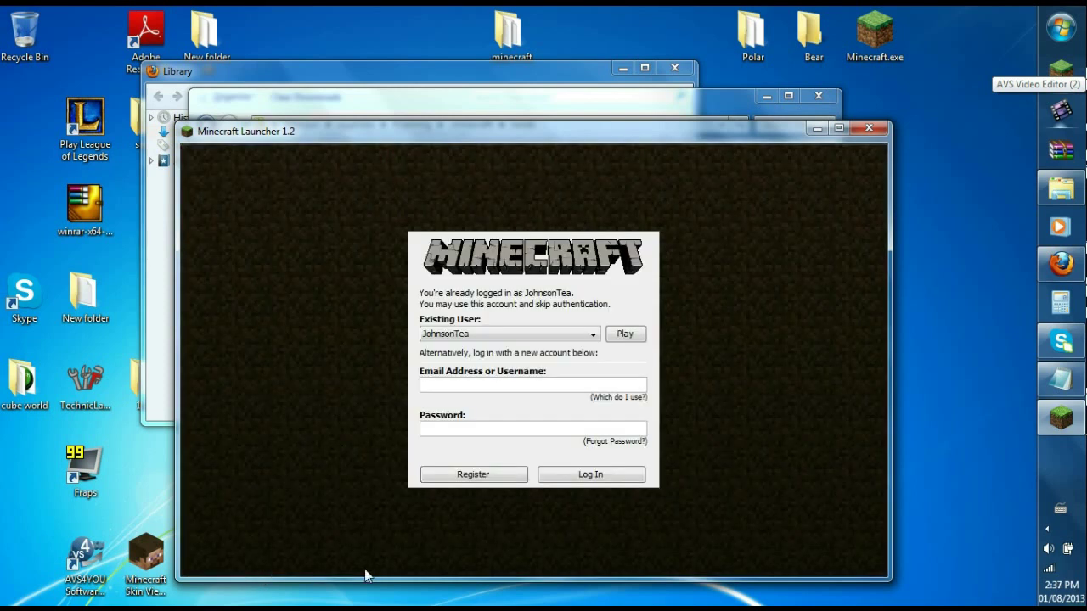
{"action": "left_click", "coordinate": [620, 336]}
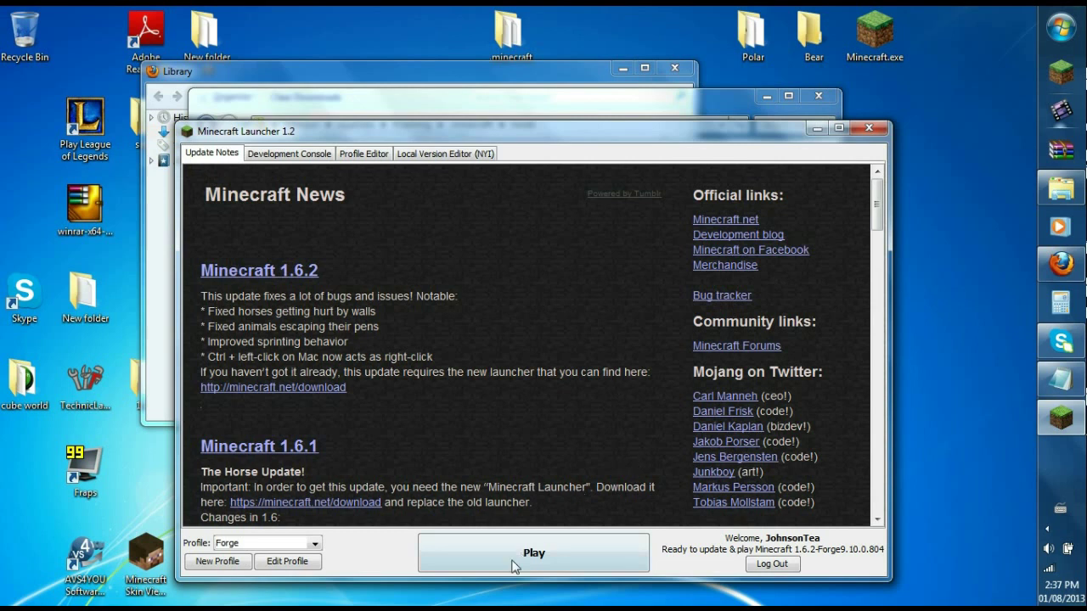
{"action": "left_click", "coordinate": [517, 557]}
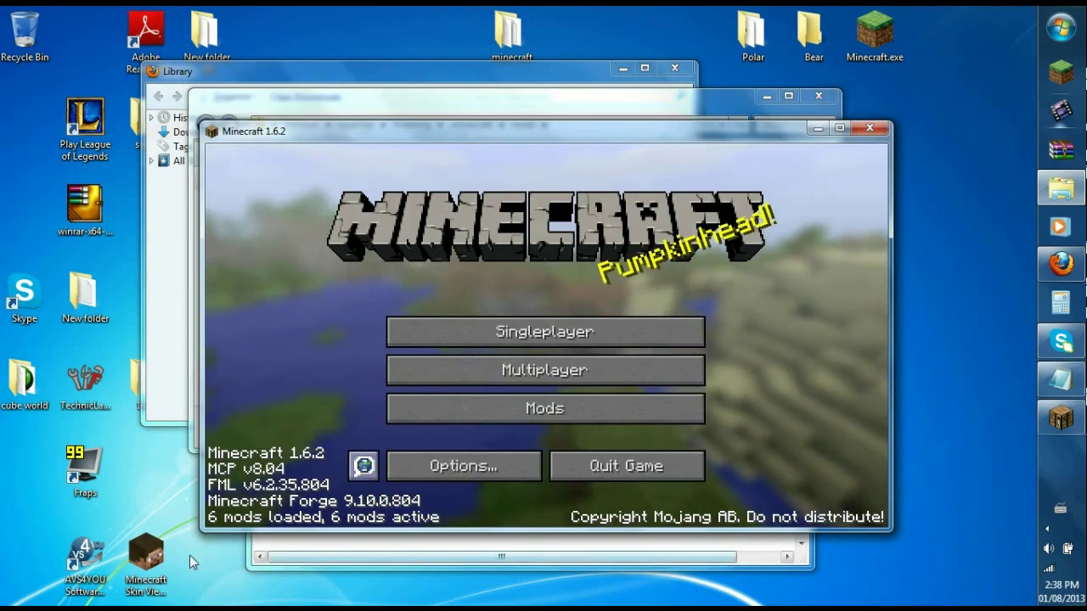
Review the Mod List entries for Forge, FML, MCP, CodeChicken Core, Not Enough Items and Inventory Tweaks
{"action": "left_click", "coordinate": [585, 408]}
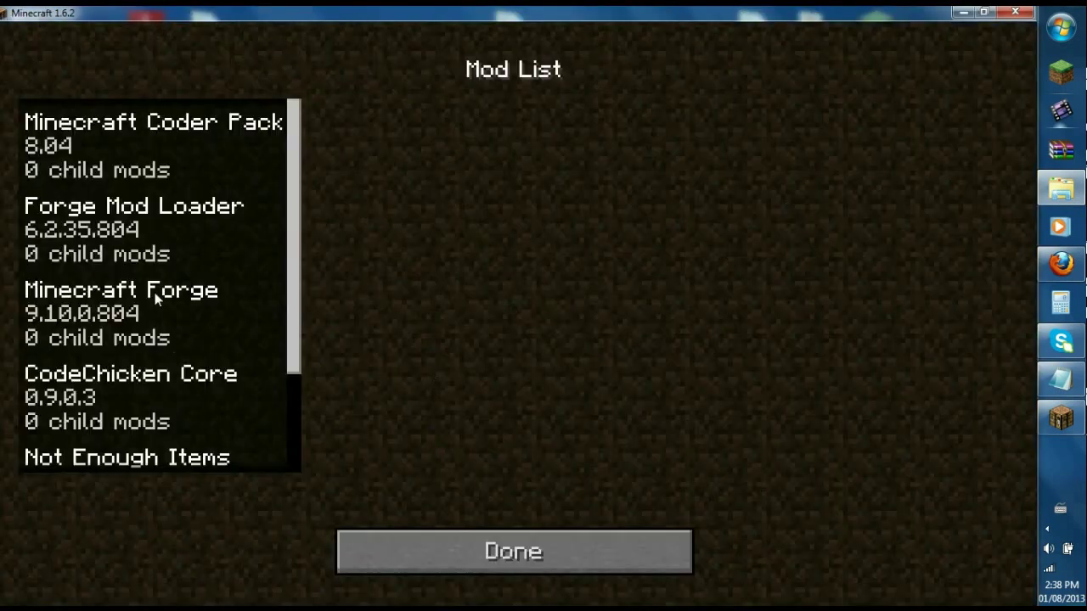
{"action": "left_click", "coordinate": [154, 293]}
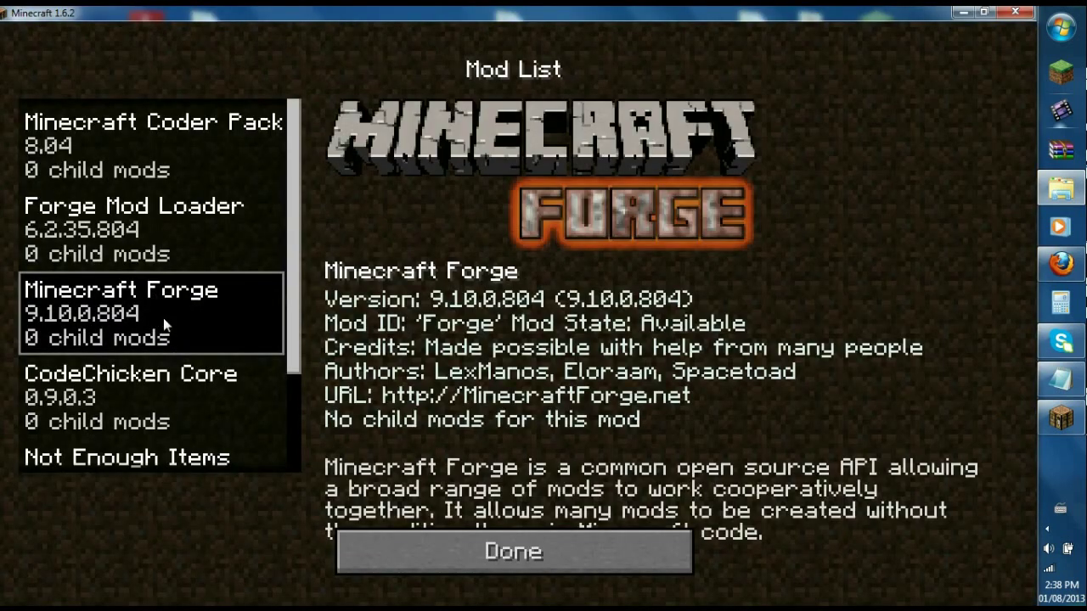
{"action": "left_click", "coordinate": [157, 228]}
{"action": "left_click", "coordinate": [153, 144]}
{"action": "scroll", "coordinate": [153, 253], "scroll_direction": "down", "scroll_amount": 1}
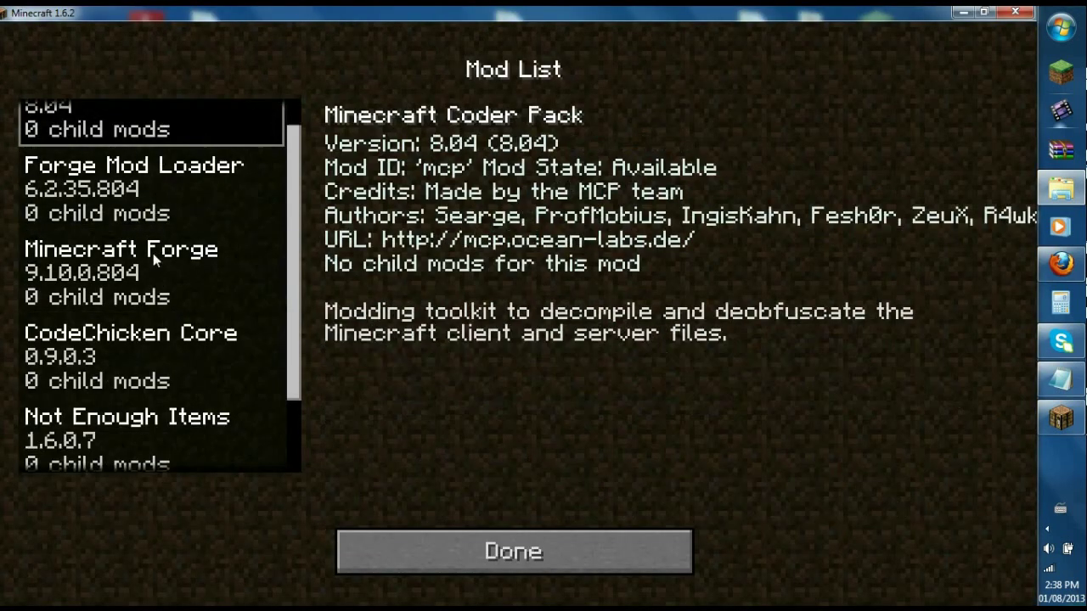
{"action": "left_click", "coordinate": [125, 351]}
{"action": "scroll", "coordinate": [136, 356], "scroll_direction": "down", "scroll_amount": 2}
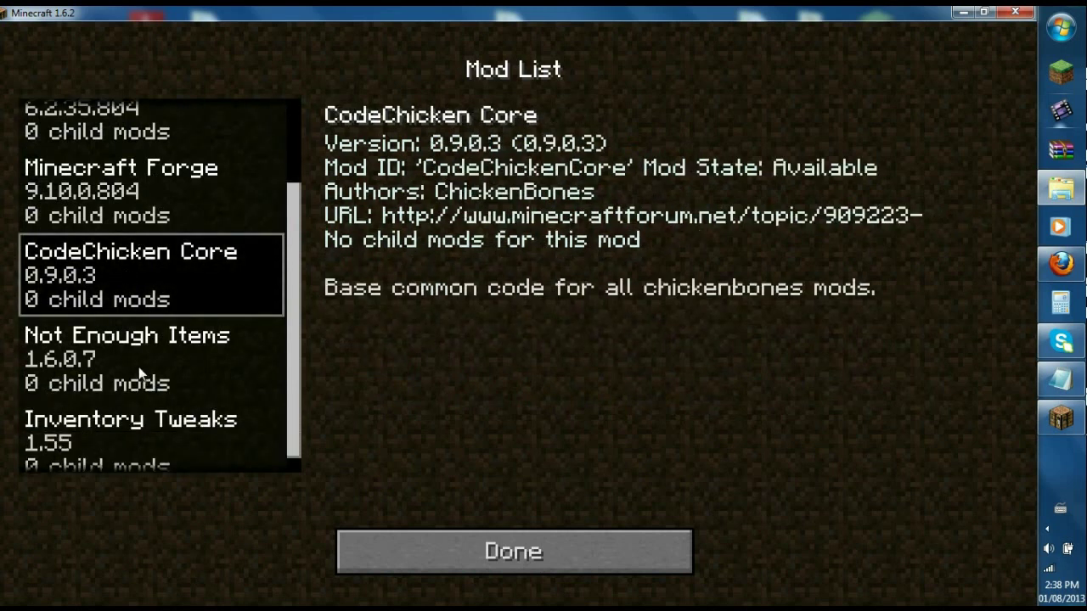
{"action": "left_click", "coordinate": [138, 366]}
{"action": "left_click", "coordinate": [139, 406]}
{"action": "left_click", "coordinate": [520, 551]}
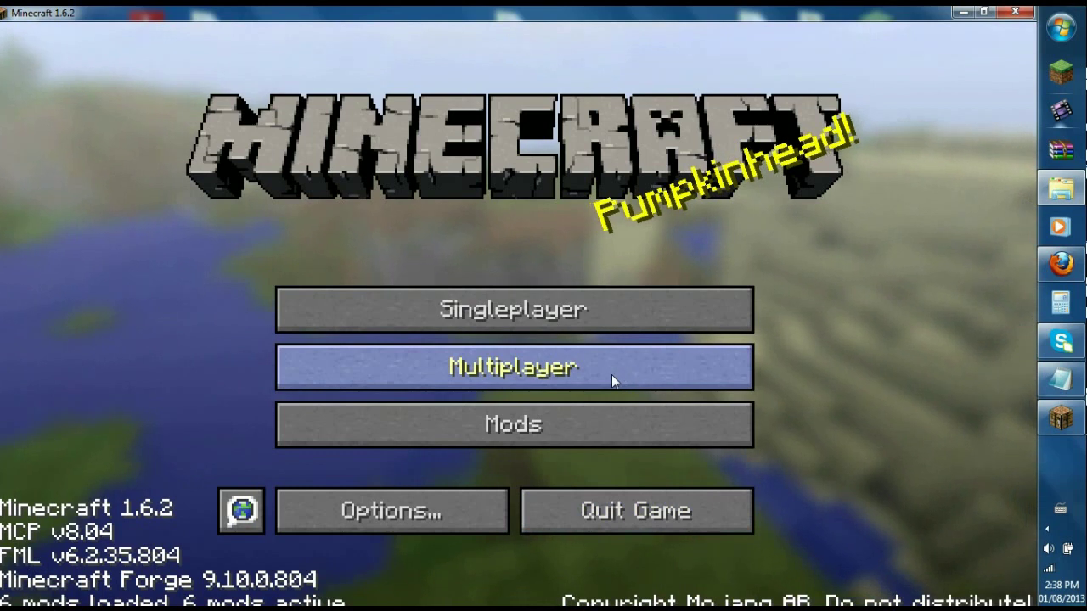
Go to the Multiplayer screen, then open the desktop .minecraft folder in Explorer
{"action": "left_click", "coordinate": [581, 366]}
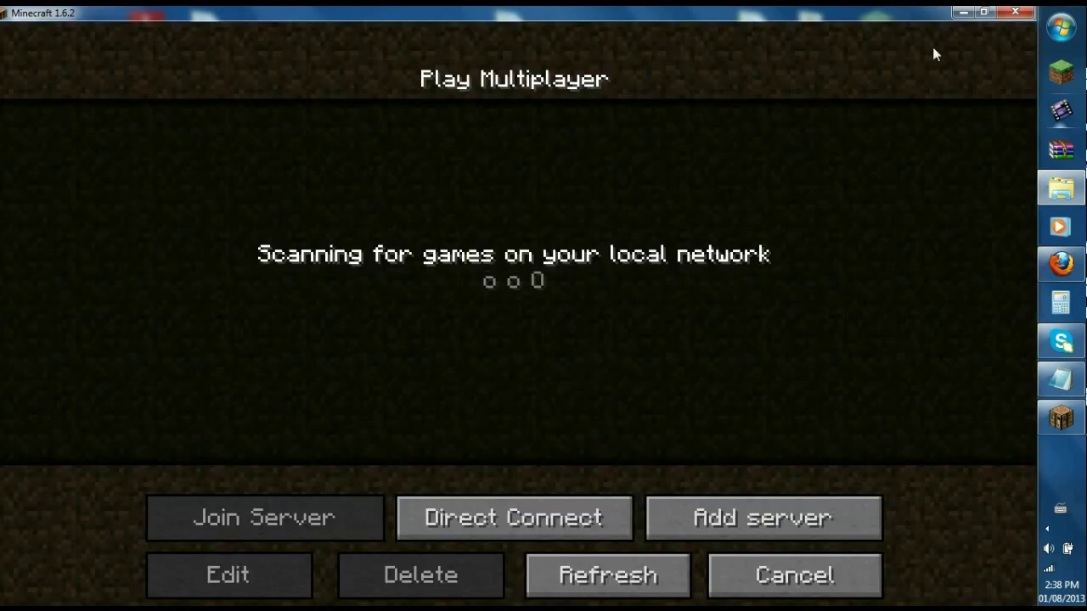
{"action": "left_click", "coordinate": [986, 12]}
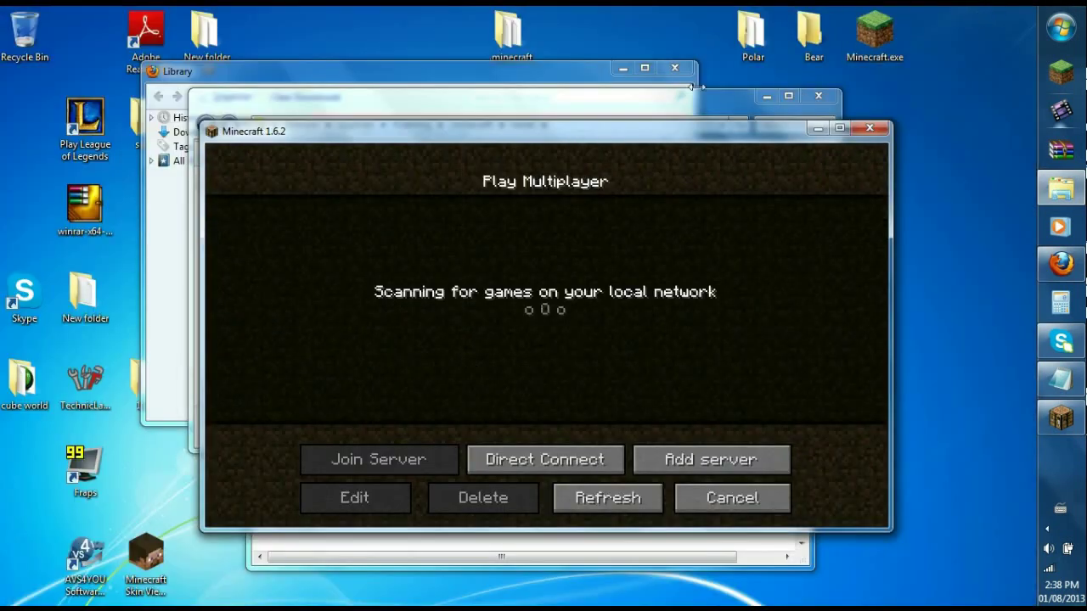
{"action": "left_click_drag", "start_coordinate": [492, 140], "coordinate": [540, 176]}
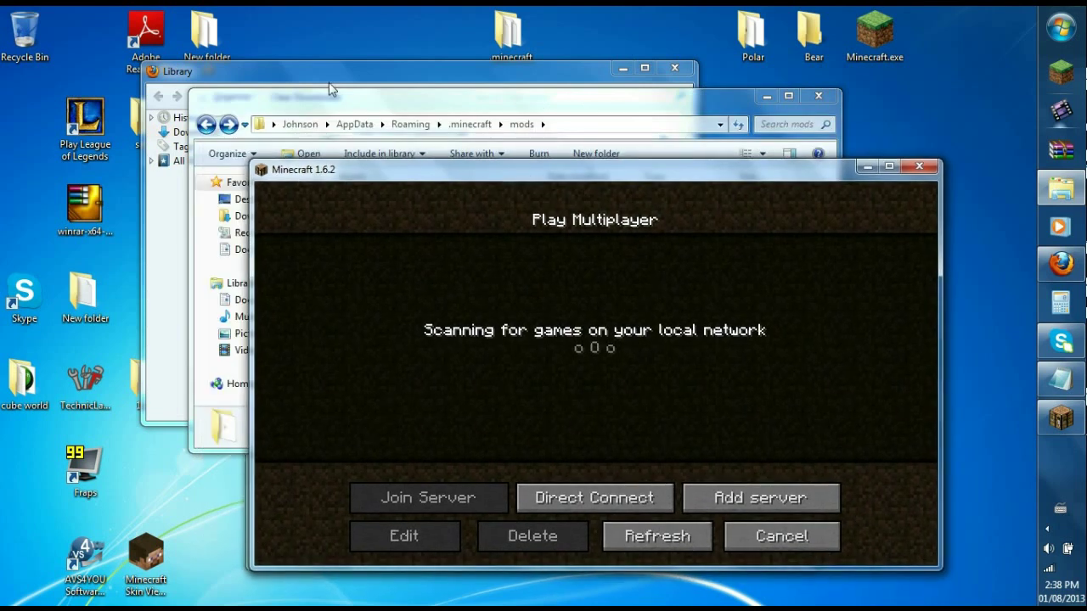
{"action": "mouse_move", "coordinate": [329, 82]}
{"action": "left_mouse_down"}
{"action": "mouse_move", "coordinate": [397, 92]}
{"action": "mouse_move", "coordinate": [335, 84]}
{"action": "left_mouse_up"}
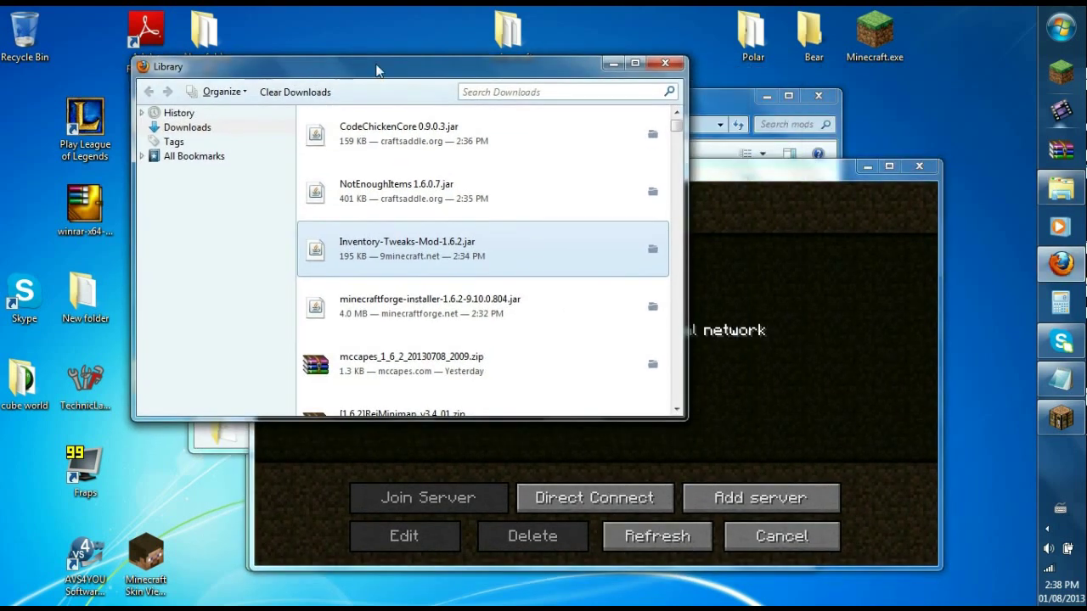
{"action": "left_click", "coordinate": [512, 36]}
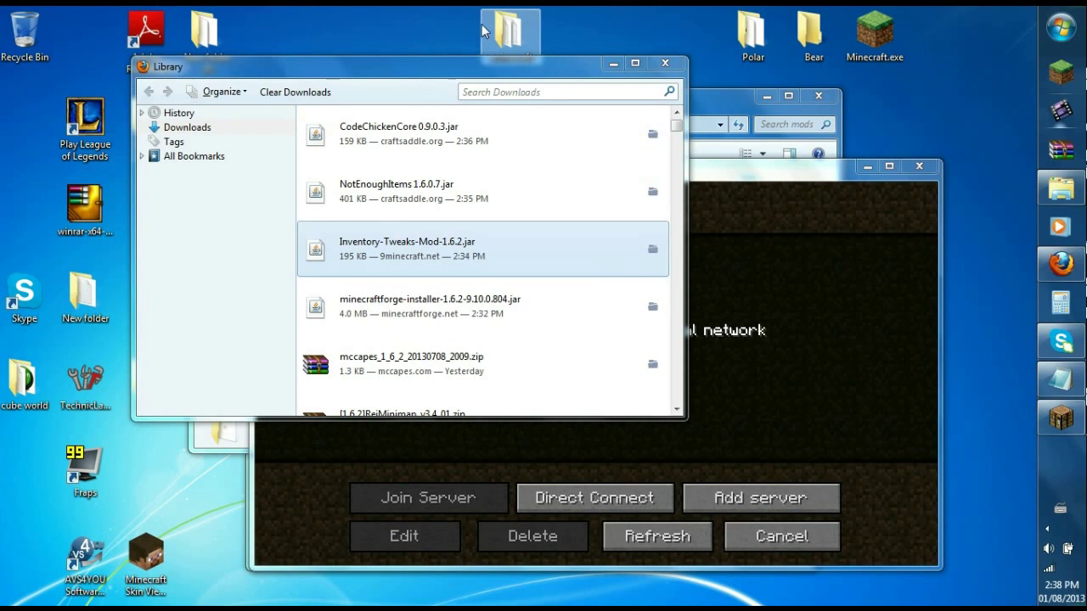
{"action": "double_click", "coordinate": [482, 31]}
{"action": "left_click_drag", "start_coordinate": [385, 111], "coordinate": [624, 28]}
Navigate the mods folder window up to Roaming\.minecraft
{"action": "left_click", "coordinate": [198, 444]}
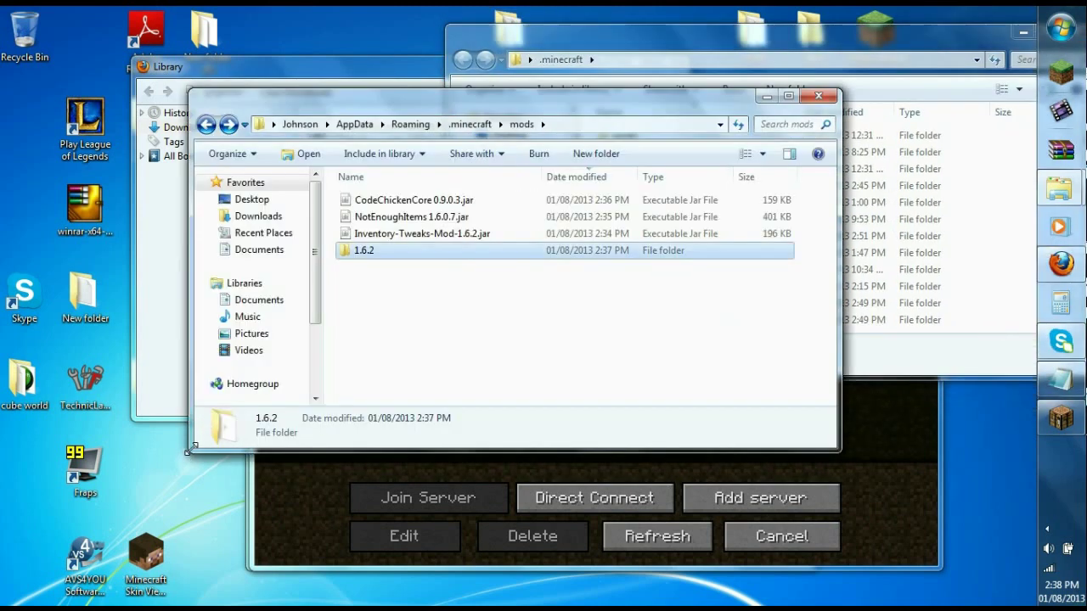
{"action": "left_click_drag", "start_coordinate": [392, 102], "coordinate": [178, 230]}
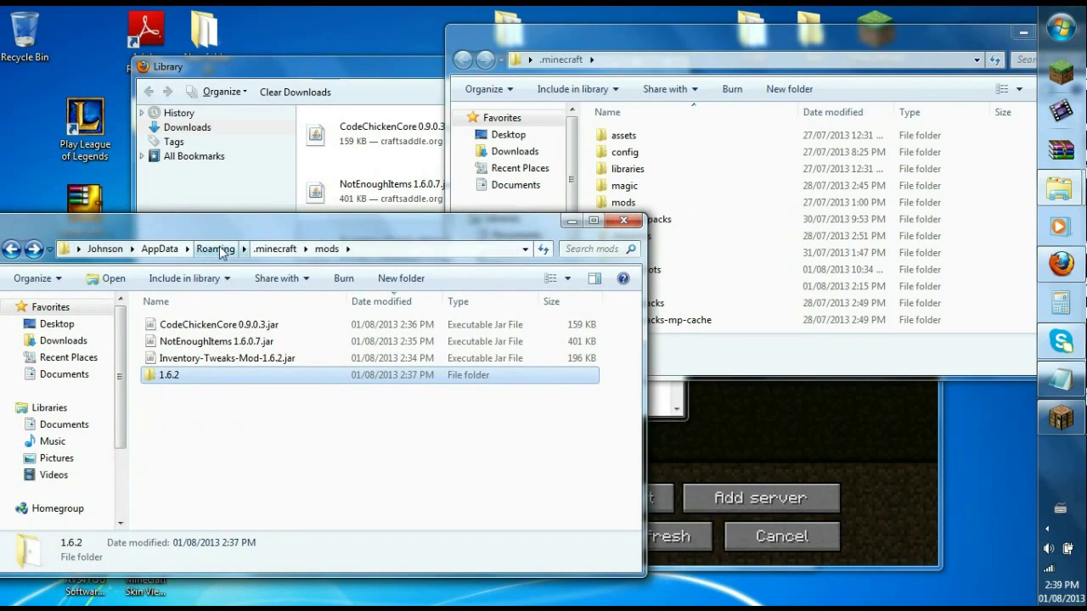
{"action": "left_click", "coordinate": [216, 249]}
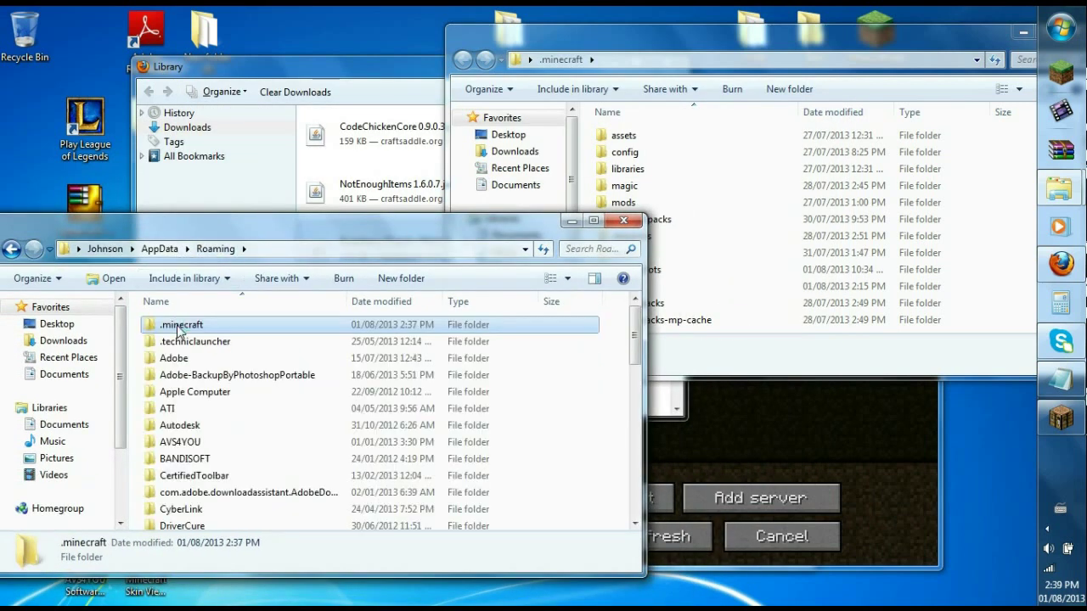
{"action": "double_click", "coordinate": [178, 327]}
Copy servers.dat from the desktop .minecraft into Roaming\.minecraft and return to Minecraft
{"action": "left_click", "coordinate": [664, 47]}
{"action": "scroll", "coordinate": [650, 206], "scroll_direction": "down", "scroll_amount": 4}
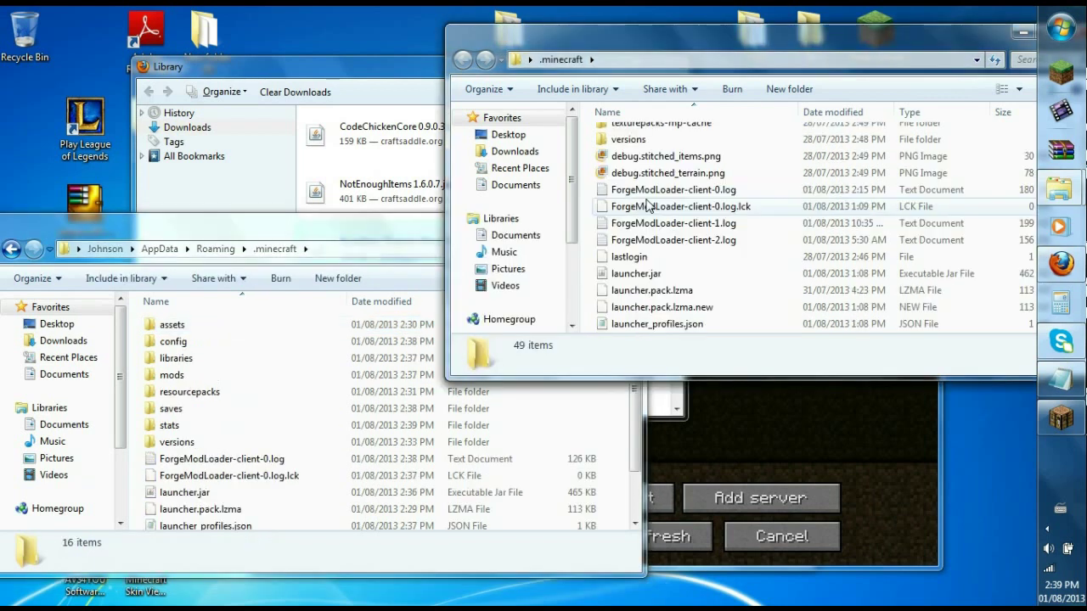
{"action": "scroll", "coordinate": [648, 213], "scroll_direction": "down", "scroll_amount": 5}
{"action": "left_click", "coordinate": [635, 325]}
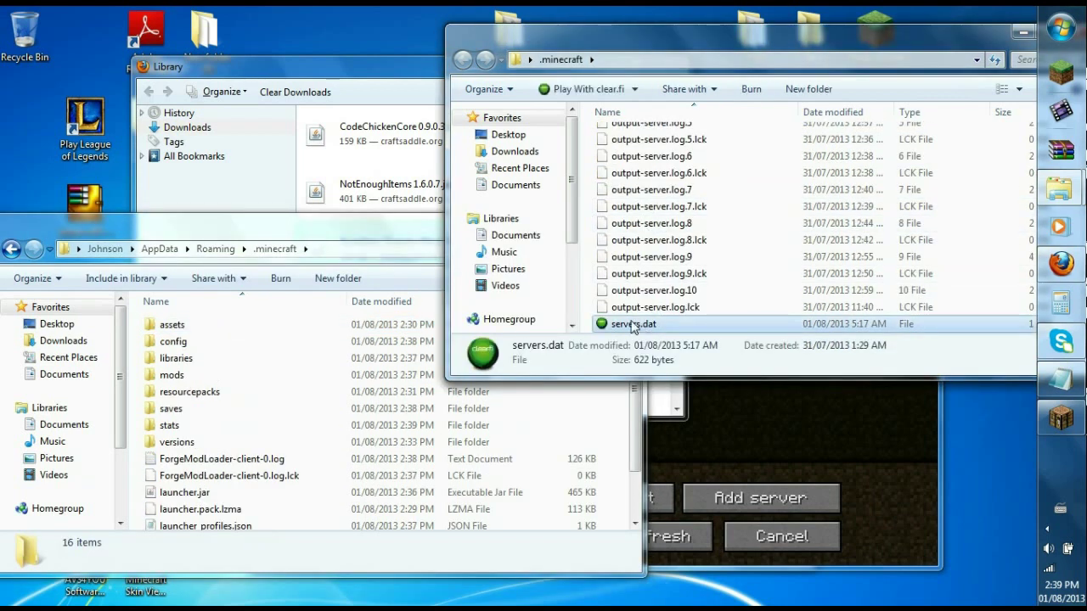
{"action": "left_click_drag", "start_coordinate": [632, 327], "coordinate": [133, 491]}
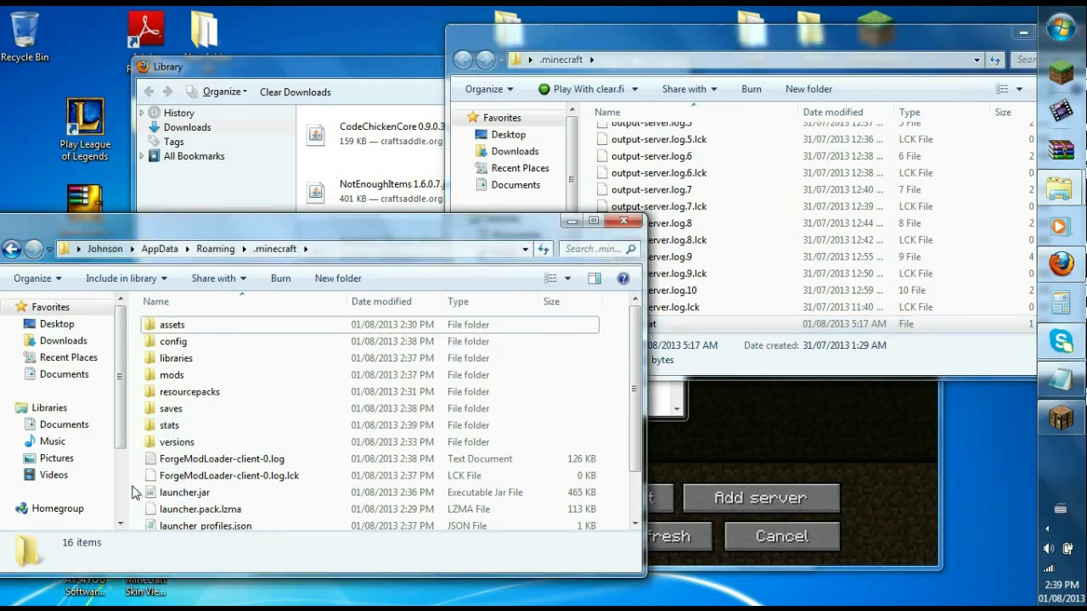
{"action": "left_click", "coordinate": [852, 475]}
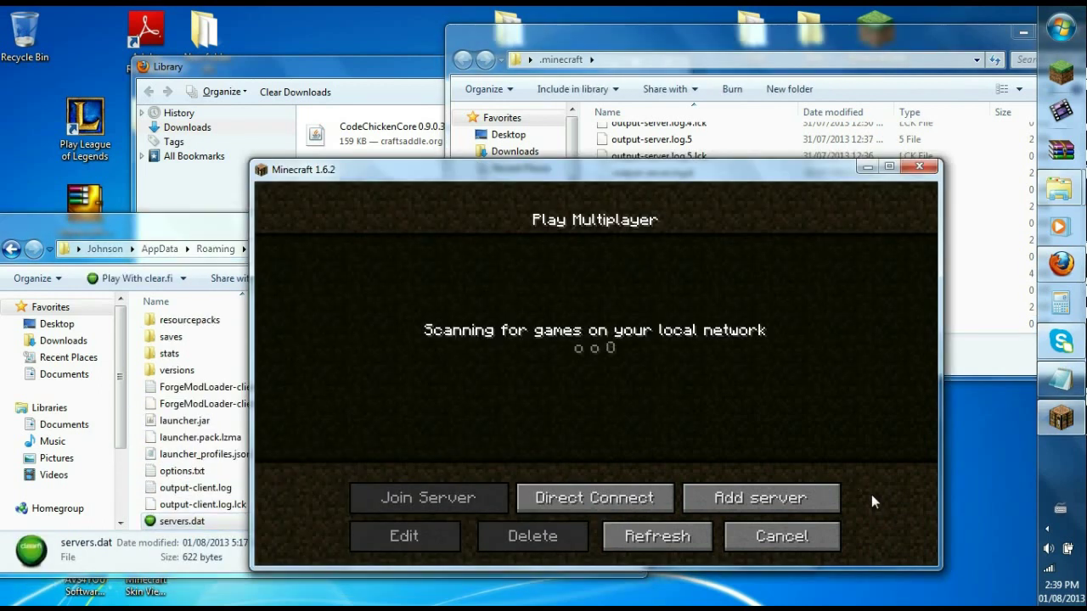
Leave and reopen Multiplayer, then select and join the UK Family Server
{"action": "left_click", "coordinate": [781, 533]}
{"action": "left_click", "coordinate": [617, 409]}
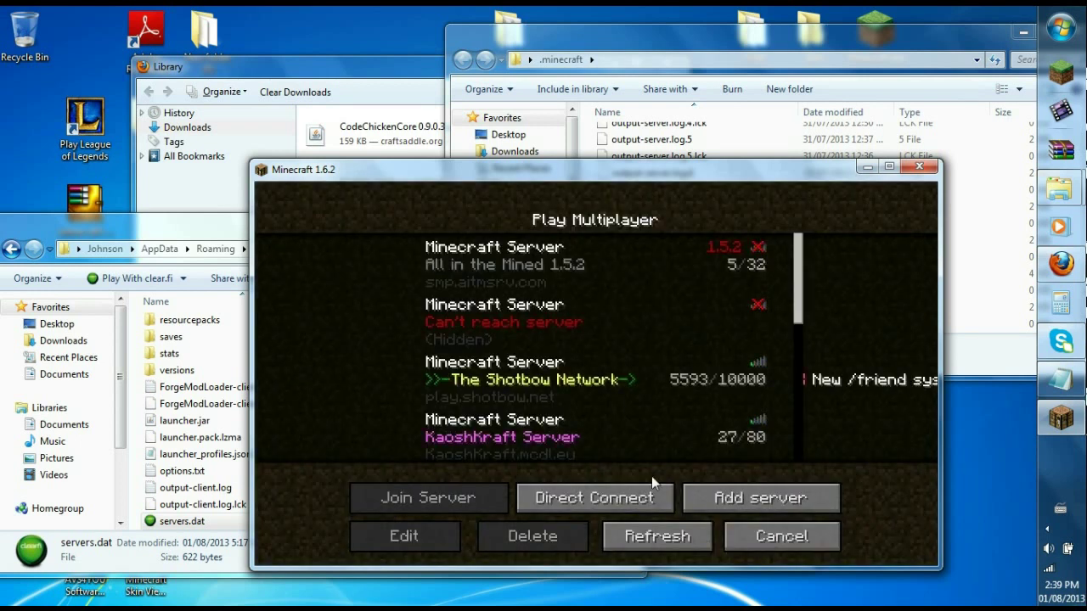
{"action": "scroll", "coordinate": [598, 383], "scroll_direction": "down", "scroll_amount": 4}
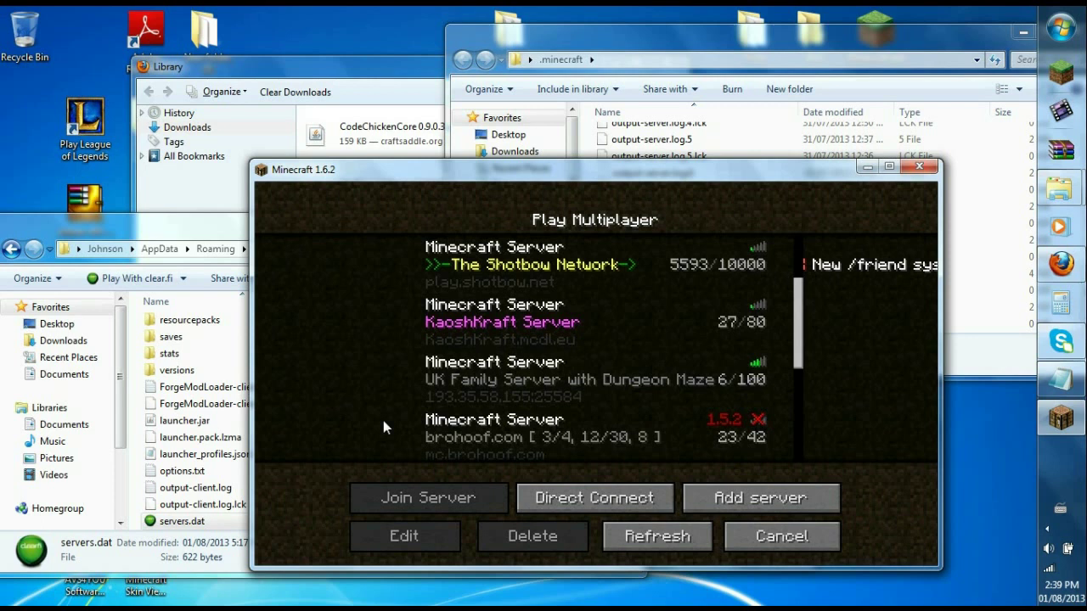
{"action": "left_click", "coordinate": [623, 406]}
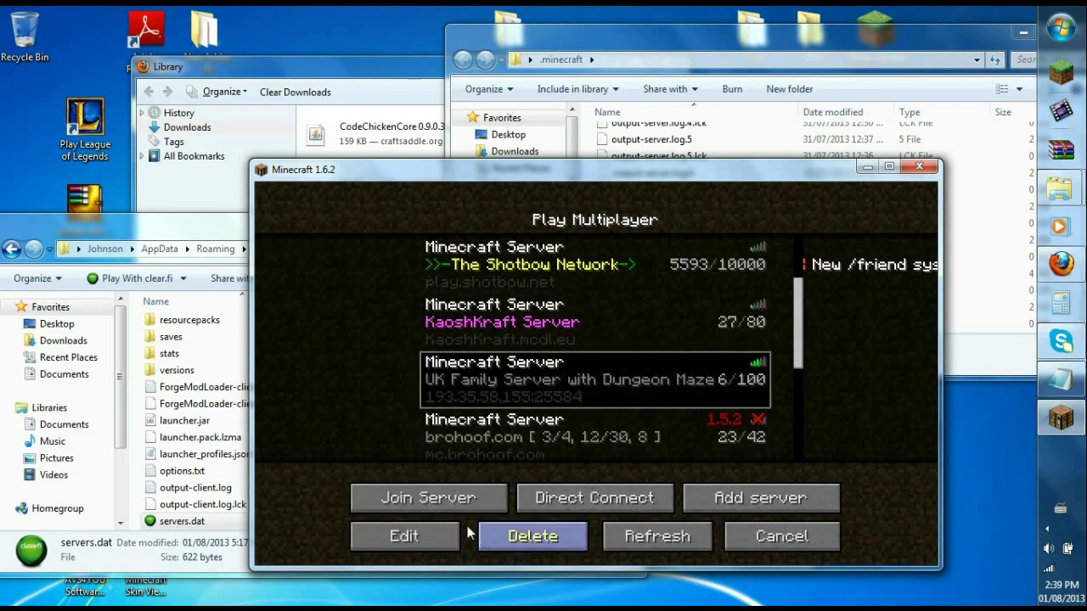
{"action": "left_click", "coordinate": [400, 509]}
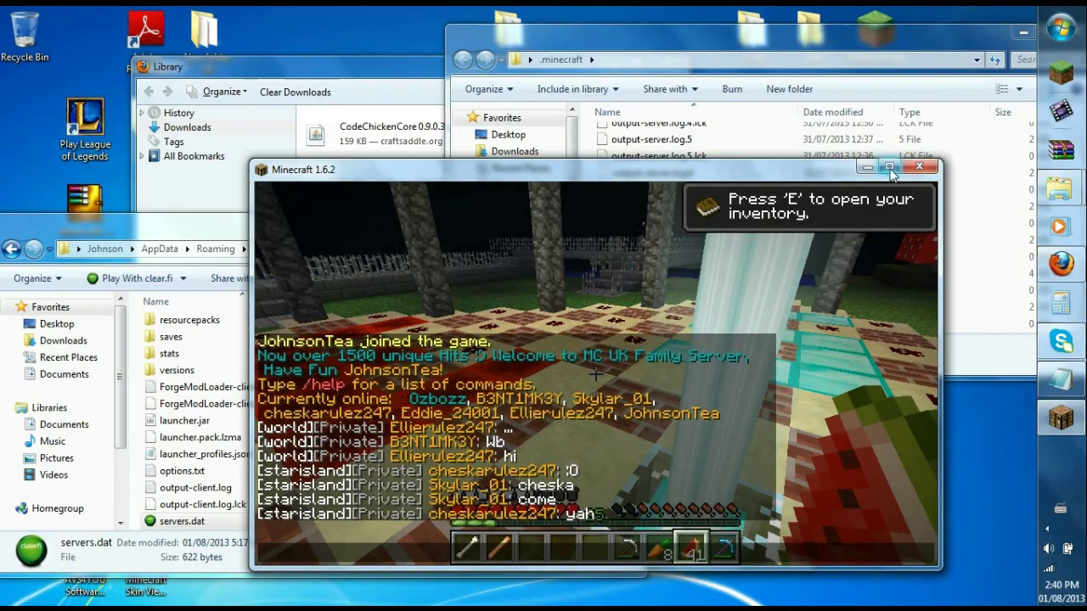
Change GUI Scale from Auto to Normal in Video Settings and resume play
{"action": "left_click", "coordinate": [889, 166]}
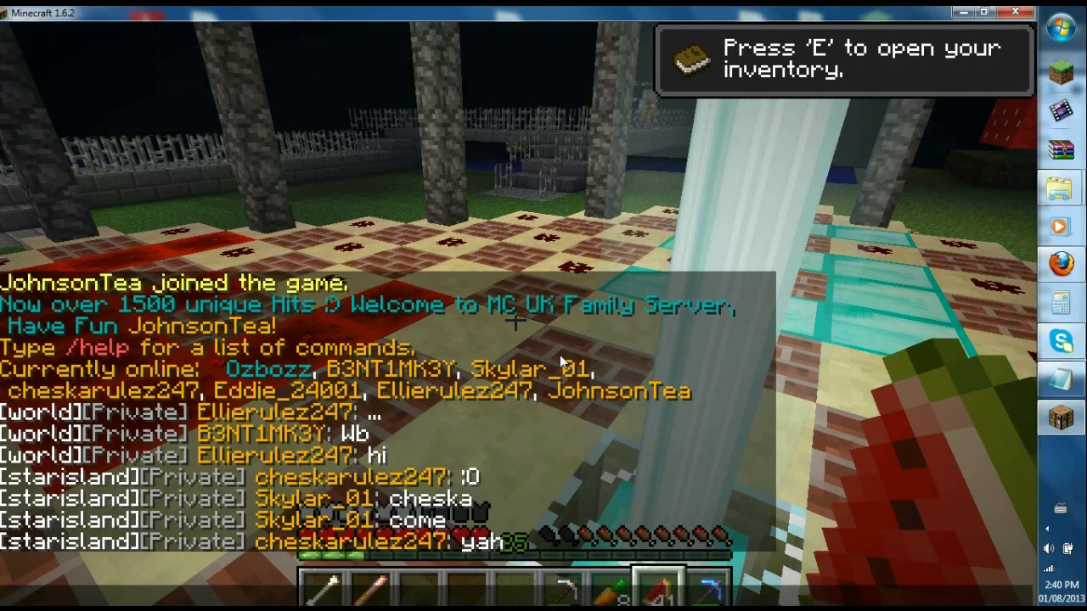
{"action": "left_click", "coordinate": [432, 435]}
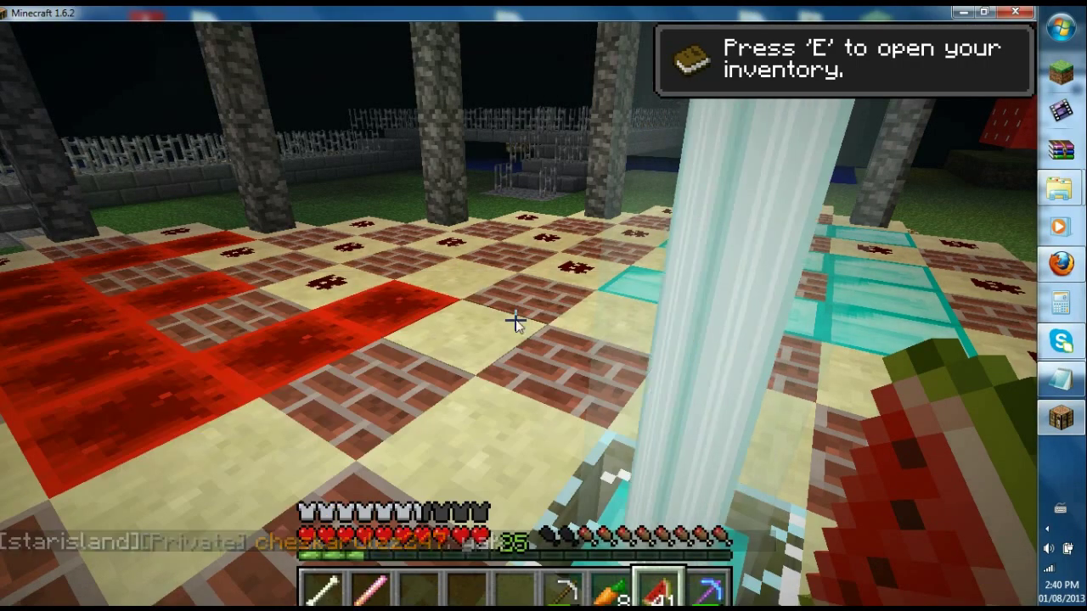
{"action": "key", "text": "Escape"}
{"action": "left_click", "coordinate": [451, 379]}
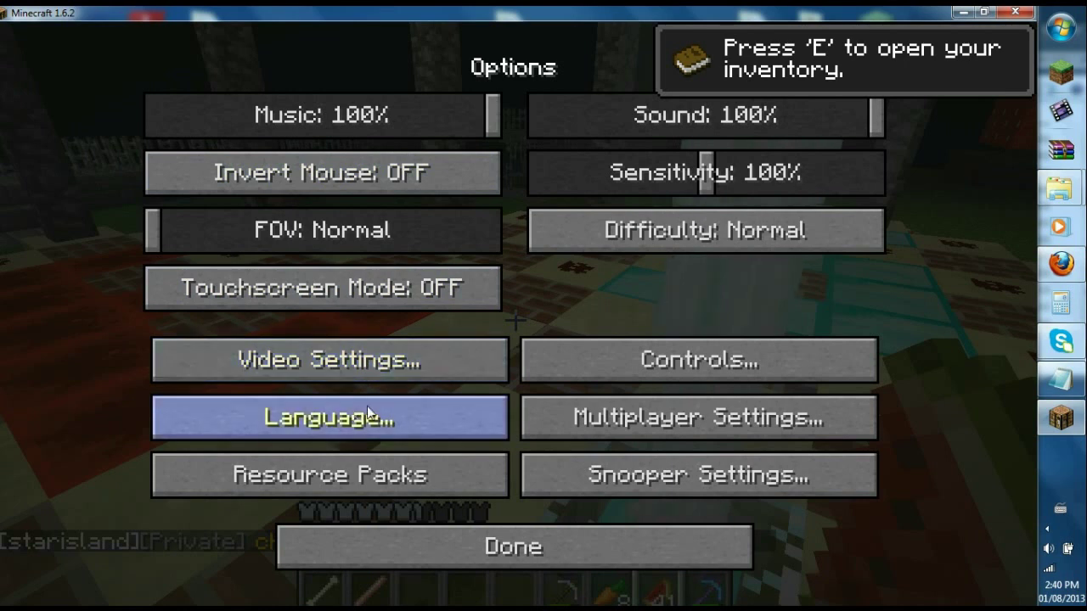
{"action": "left_click", "coordinate": [359, 362]}
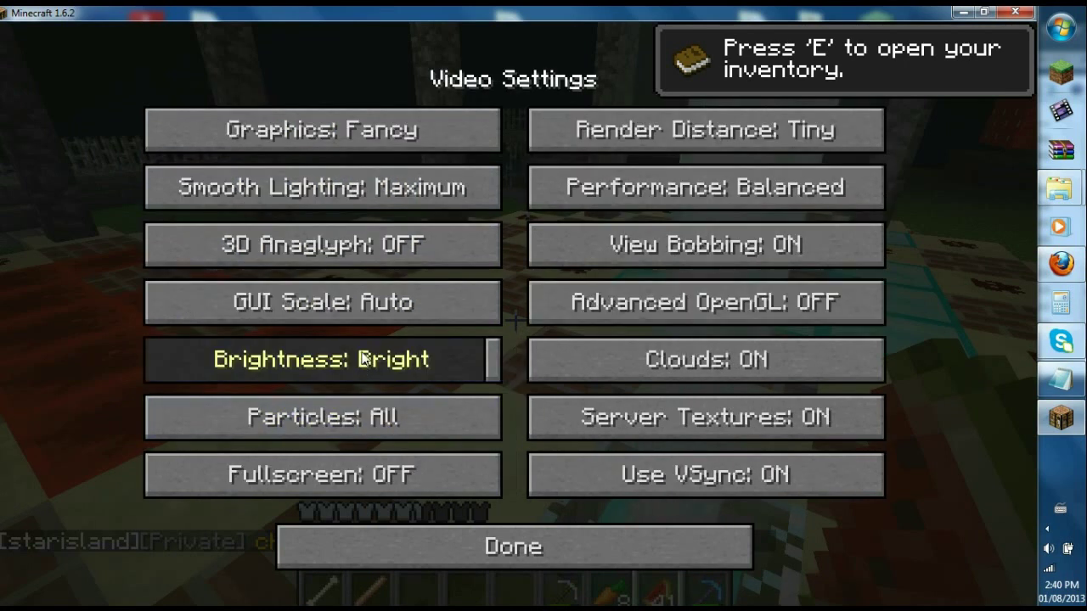
{"action": "left_click", "coordinate": [371, 310]}
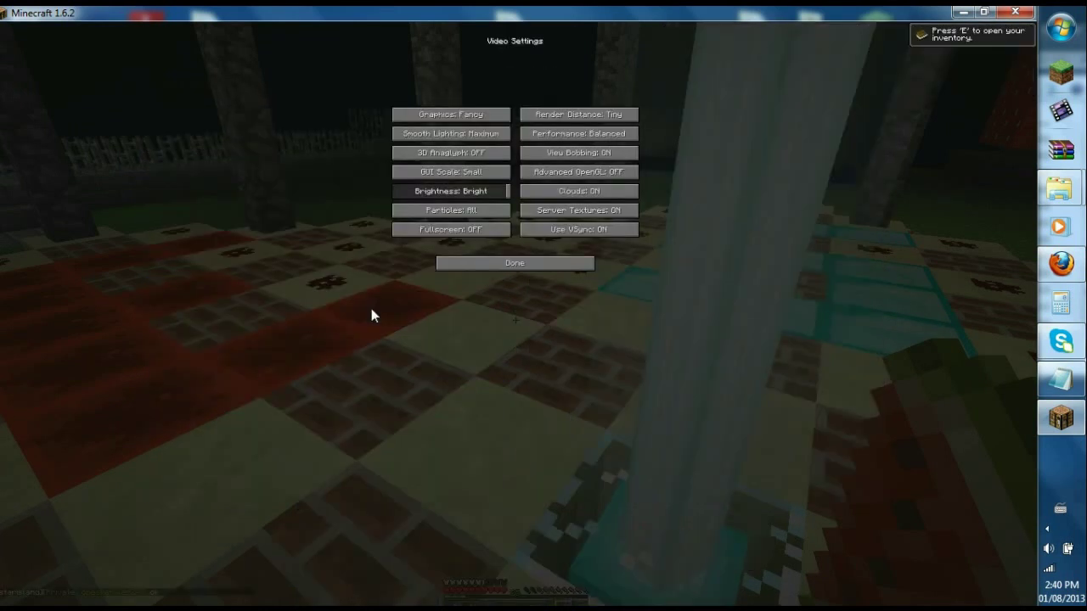
{"action": "left_click", "coordinate": [464, 173]}
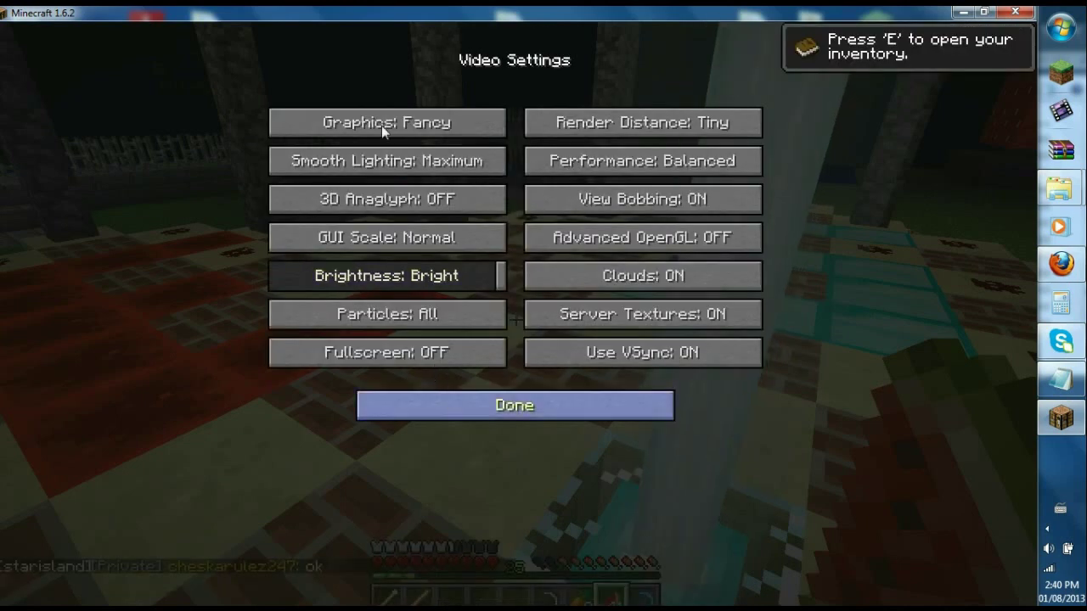
{"action": "key", "text": "Escape"}
Teleport with /home a and walk between the chest rows to a chest
{"action": "key", "text": "t"}
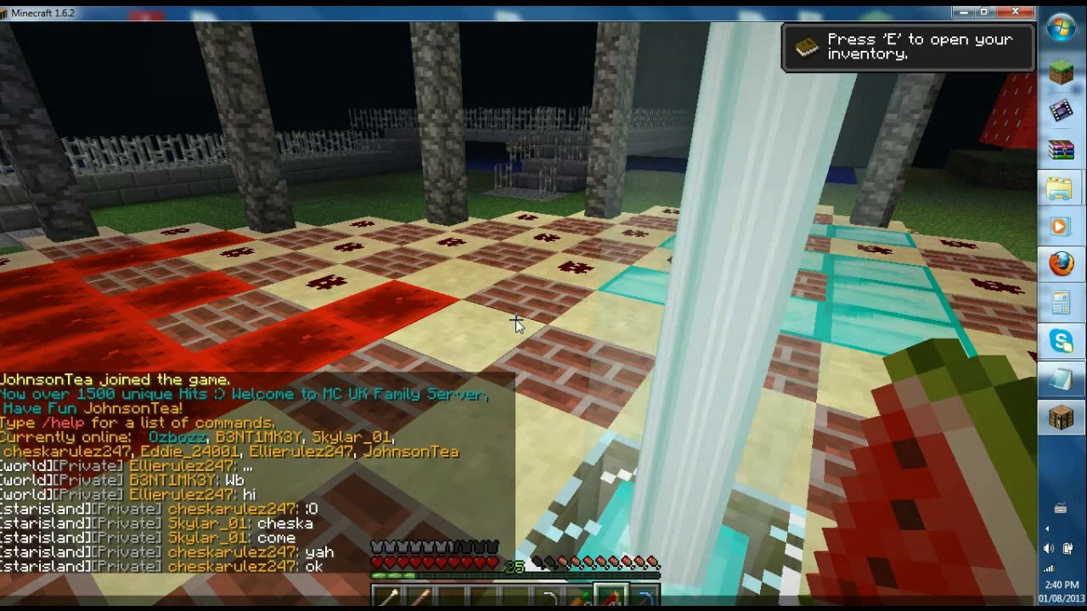
{"action": "type", "text": "/home a"}
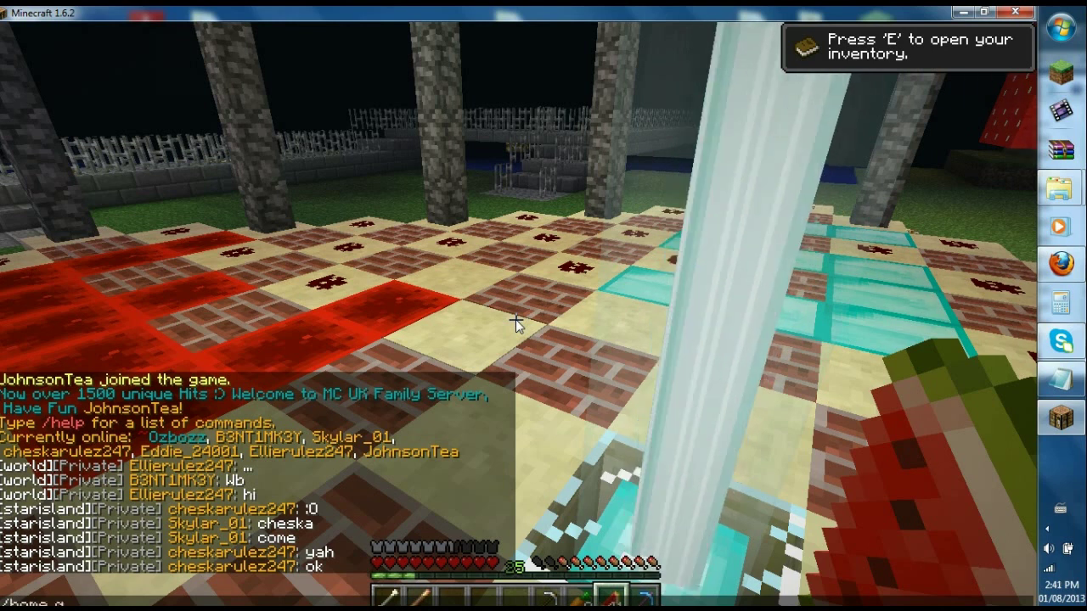
{"action": "key", "text": "Return"}
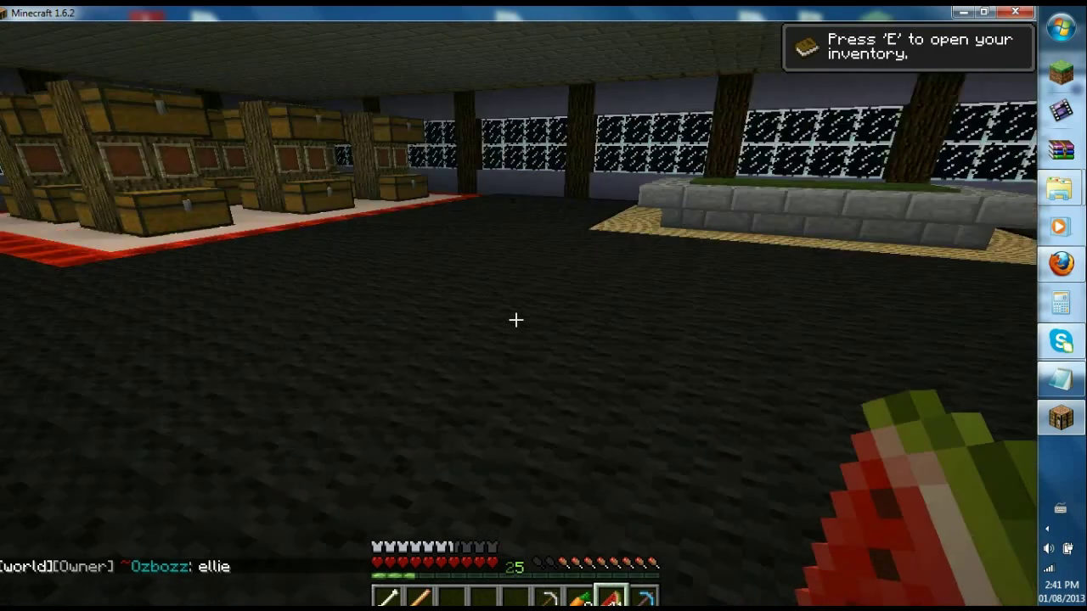
{"action": "key", "text": "w"}
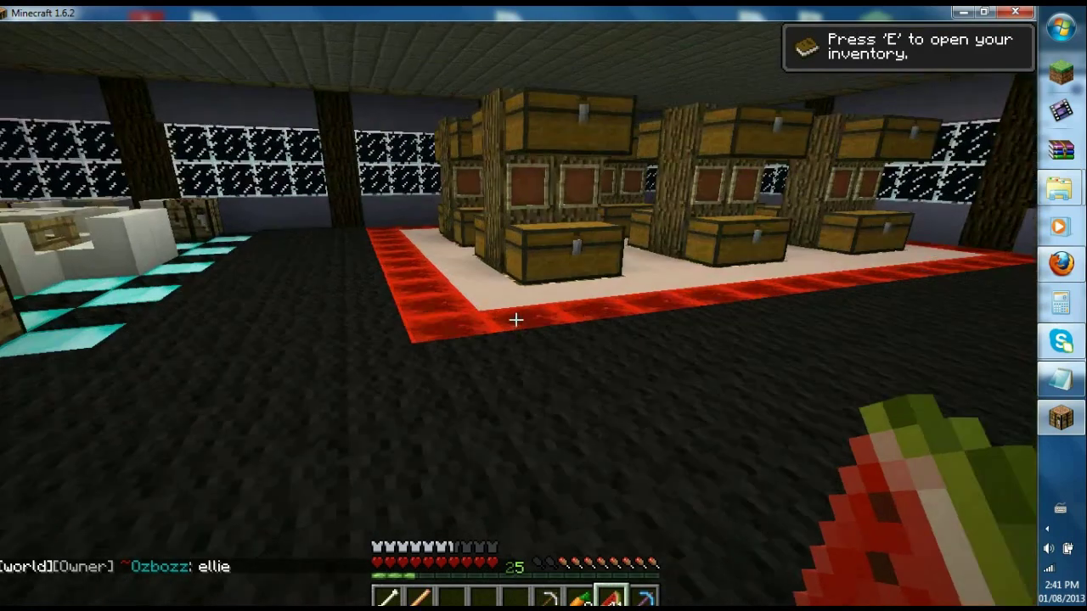
{"action": "key", "text": "w"}
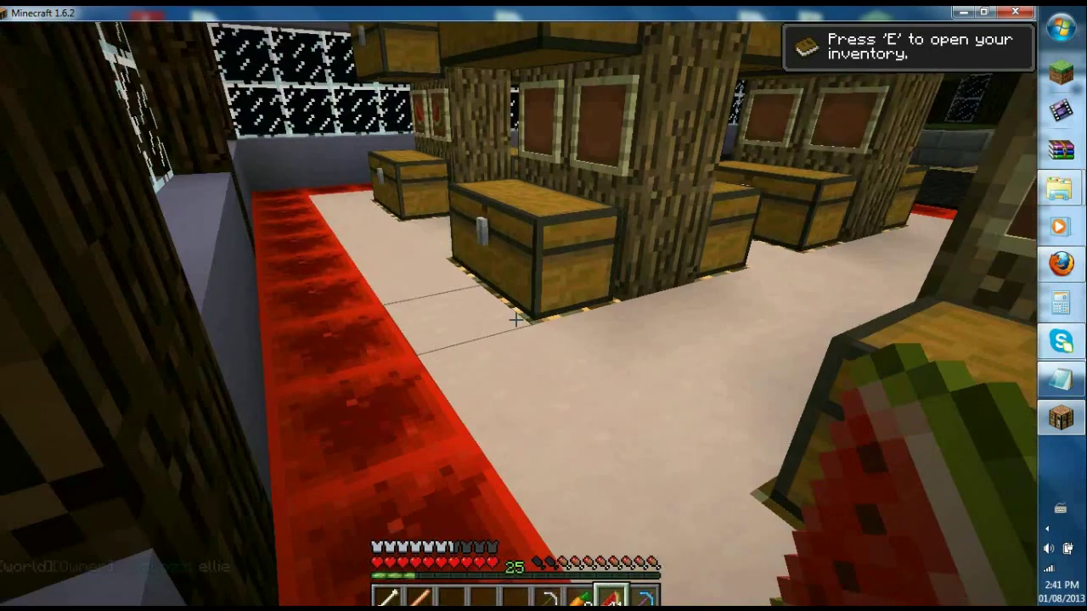
{"action": "key", "text": "w"}
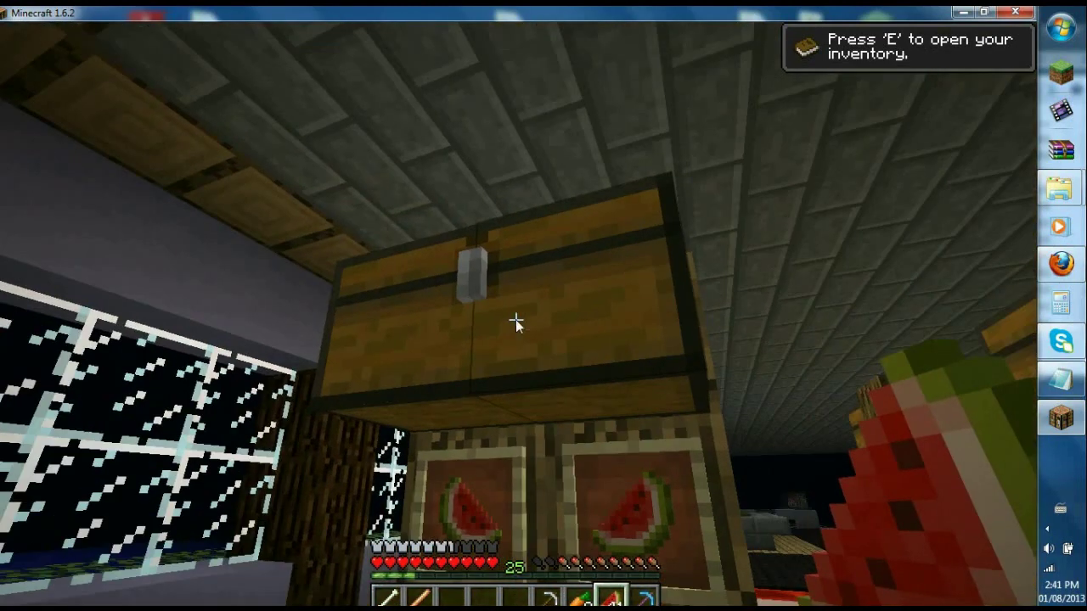
Shift-click inventory items, helmet, bottles and bone into the large chest, then column-sort and row-sort it
{"action": "right_click", "coordinate": [558, 350]}
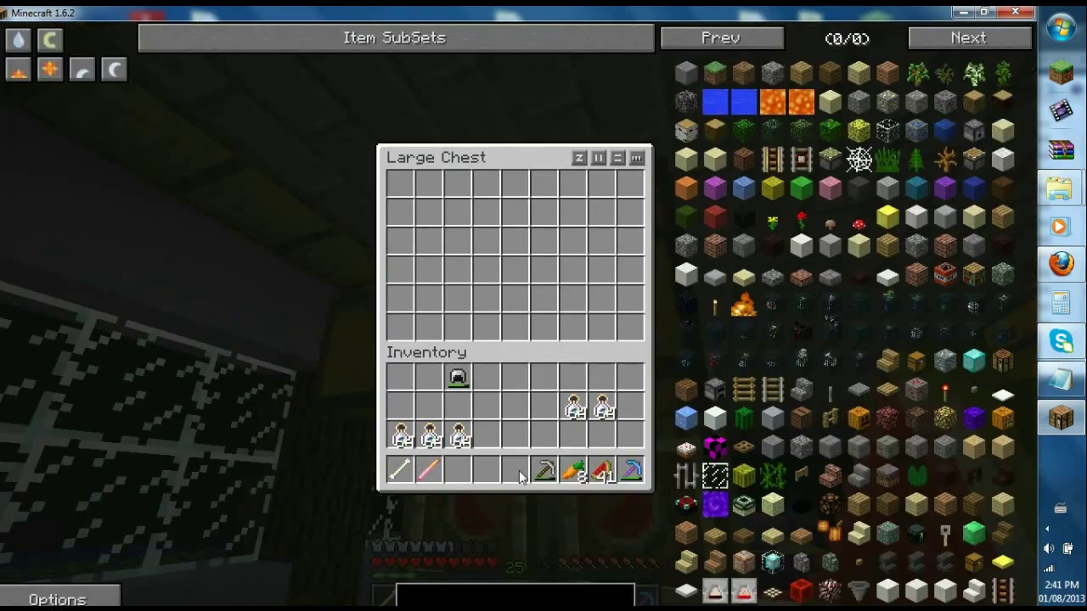
{"action": "left_click", "coordinate": [429, 470], "text": "shift"}
{"action": "double_click", "coordinate": [459, 438], "text": "shift"}
{"action": "left_click", "coordinate": [545, 470], "text": "shift"}
{"action": "left_click", "coordinate": [573, 470], "text": "shift"}
{"action": "left_click", "coordinate": [603, 470], "text": "shift"}
{"action": "left_click", "coordinate": [458, 378], "text": "shift"}
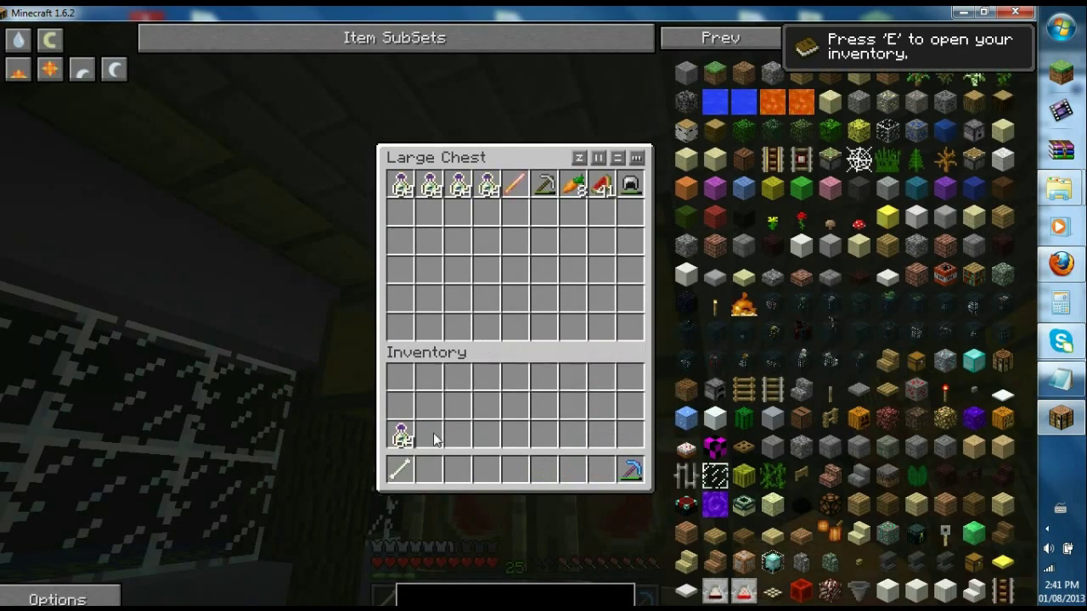
{"action": "left_click", "coordinate": [401, 437], "text": "shift"}
{"action": "left_click", "coordinate": [401, 470], "text": "shift"}
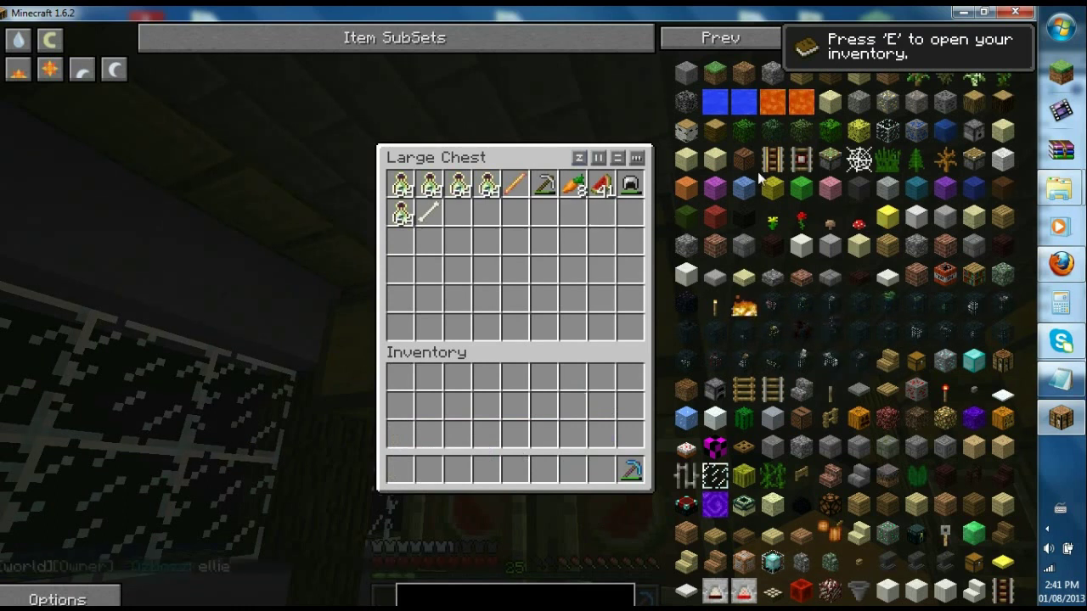
{"action": "scroll", "coordinate": [752, 180], "scroll_direction": "down", "scroll_amount": 1}
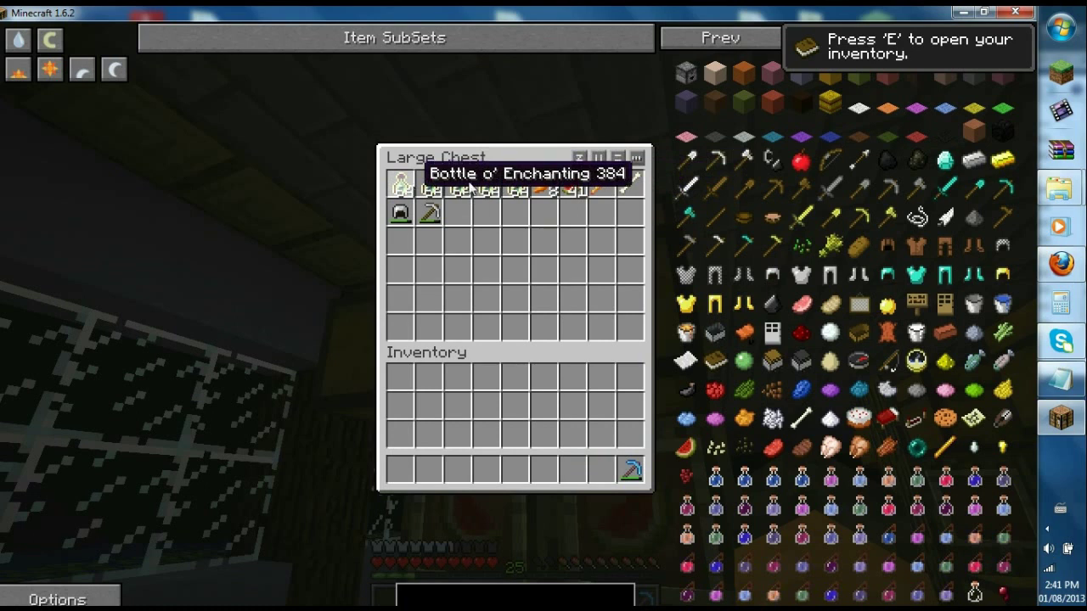
{"action": "left_click", "coordinate": [600, 161]}
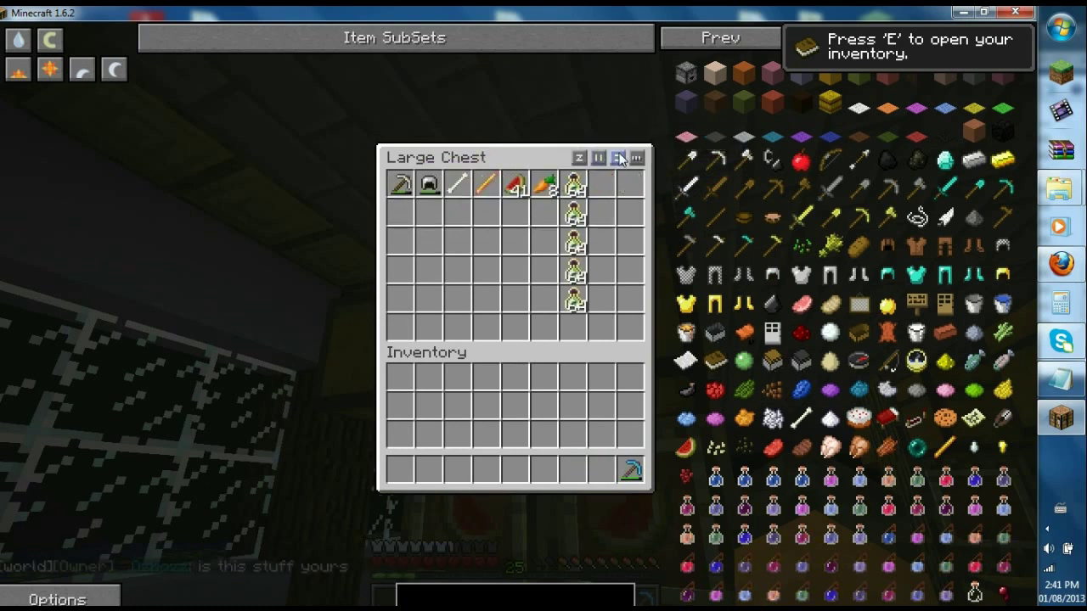
{"action": "left_click", "coordinate": [623, 157]}
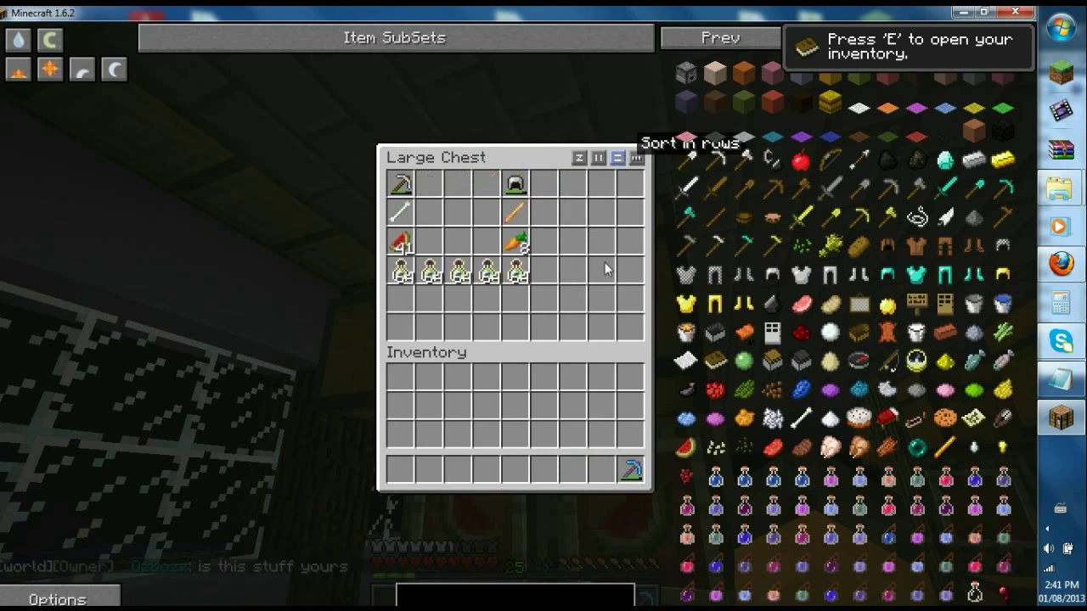
Shift-click all chest items back into the hotbar and inventory, then close the chest
{"action": "left_click", "coordinate": [516, 183], "text": "shift"}
{"action": "left_click", "coordinate": [515, 213], "text": "shift"}
{"action": "left_click", "coordinate": [515, 242], "text": "shift"}
{"action": "left_click", "coordinate": [487, 272], "text": "shift"}
{"action": "left_click", "coordinate": [430, 272], "text": "shift"}
{"action": "left_click", "coordinate": [401, 272], "text": "shift"}
{"action": "left_click", "coordinate": [400, 184], "text": "shift"}
{"action": "left_click", "coordinate": [400, 212], "text": "shift"}
{"action": "left_click", "coordinate": [400, 242], "text": "shift"}
{"action": "left_click", "coordinate": [459, 272], "text": "shift"}
{"action": "left_click", "coordinate": [515, 273], "text": "shift"}
{"action": "key", "text": "e"}
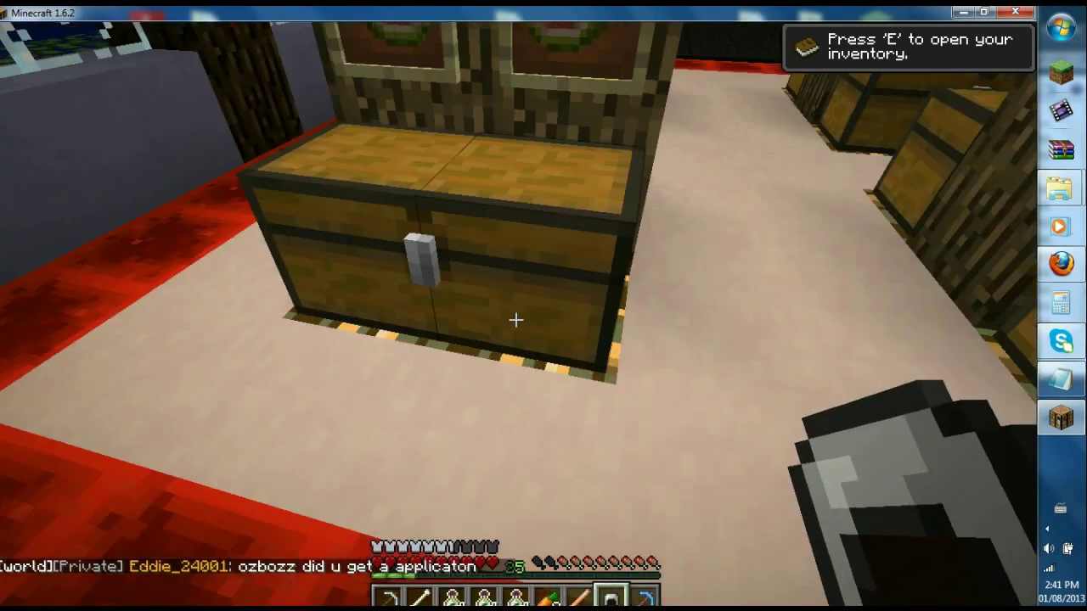
Take the cobblestone stacks out of a second large chest
{"action": "right_click", "coordinate": [516, 319]}
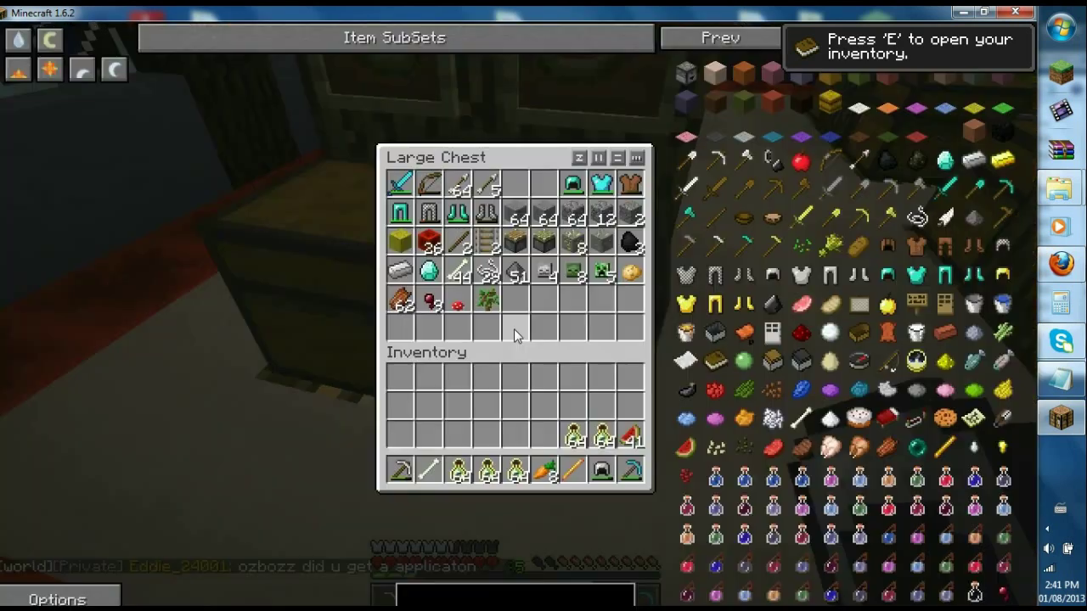
{"action": "right_click", "coordinate": [630, 213]}
{"action": "left_click", "coordinate": [516, 397]}
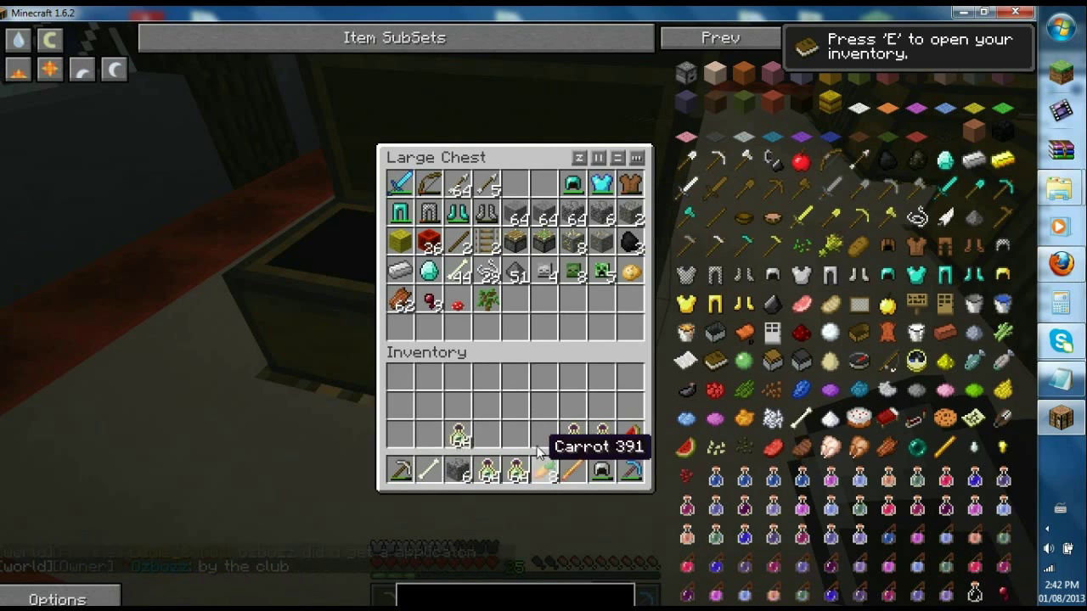
{"action": "left_click", "coordinate": [602, 213]}
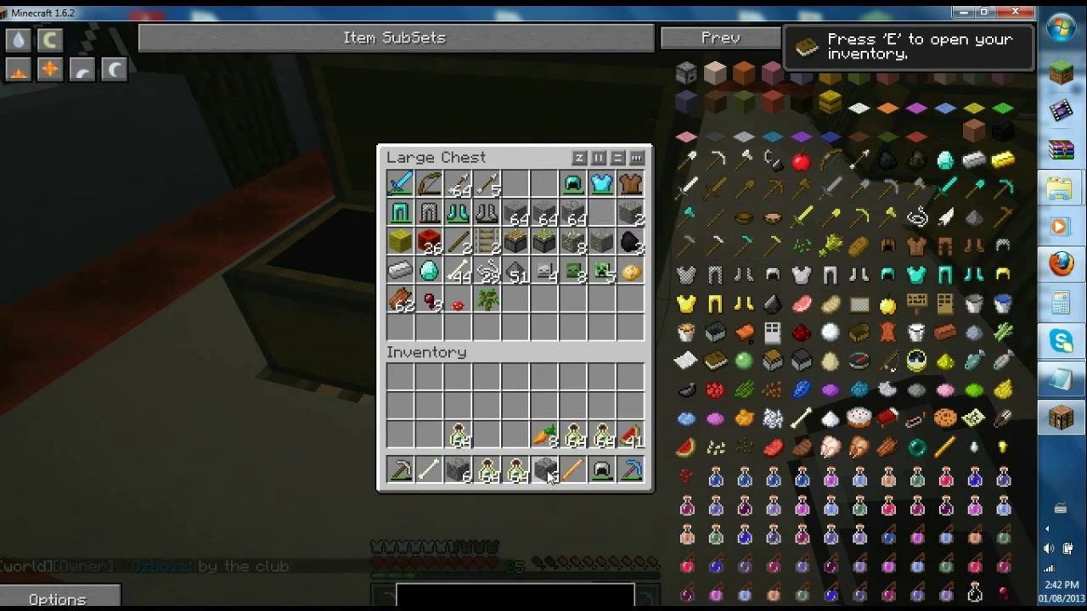
Walk out of the chest aisle and place a cobblestone block on the floor
{"action": "key", "text": "e"}
{"action": "key", "text": "w"}
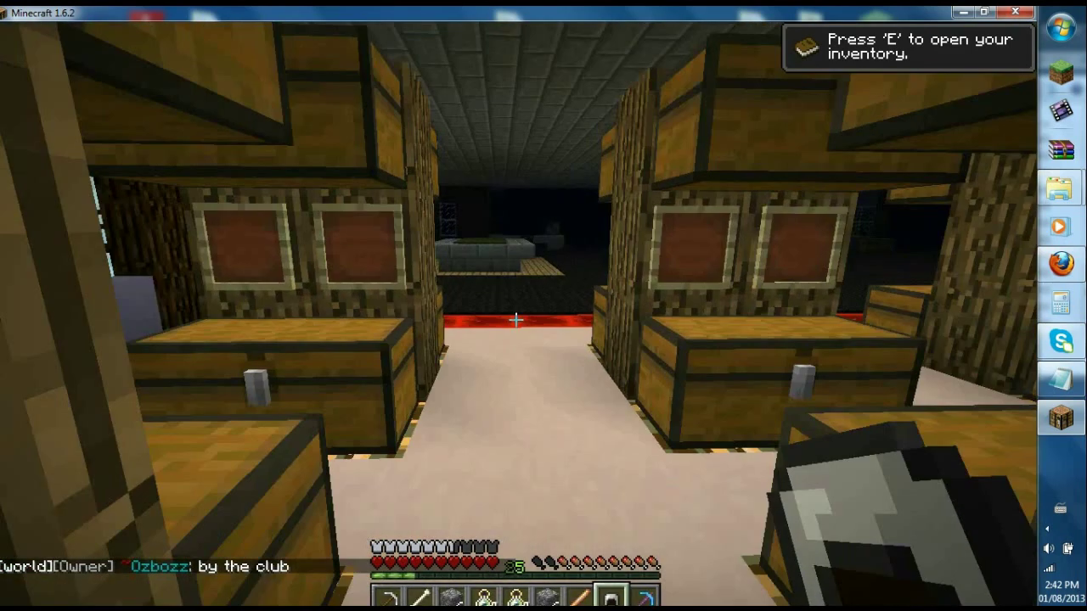
{"action": "key", "text": "6"}
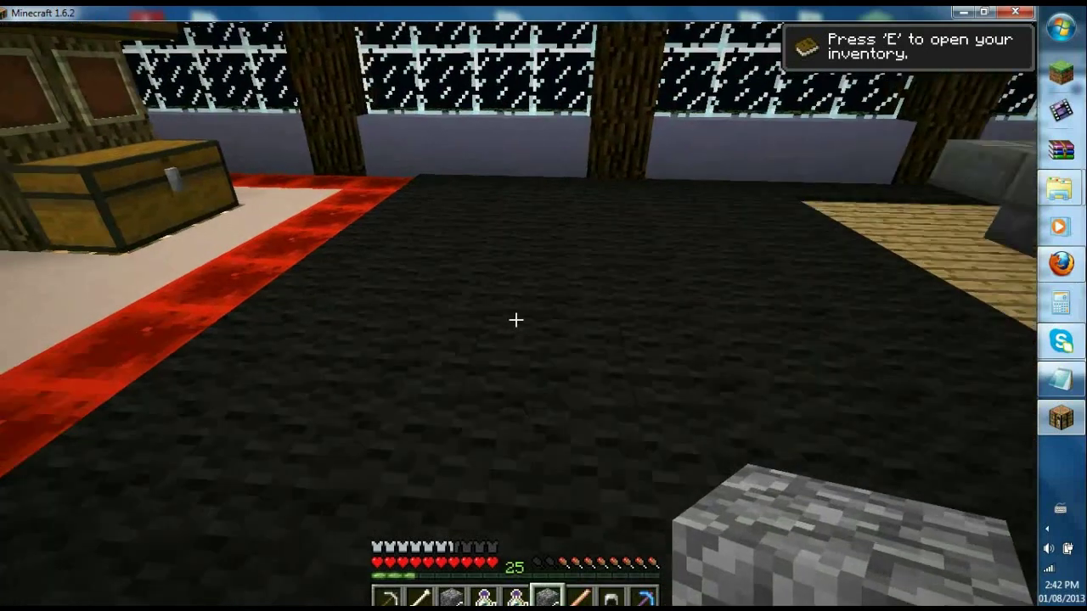
{"action": "right_click", "coordinate": [516, 319]}
{"action": "key", "text": "s"}
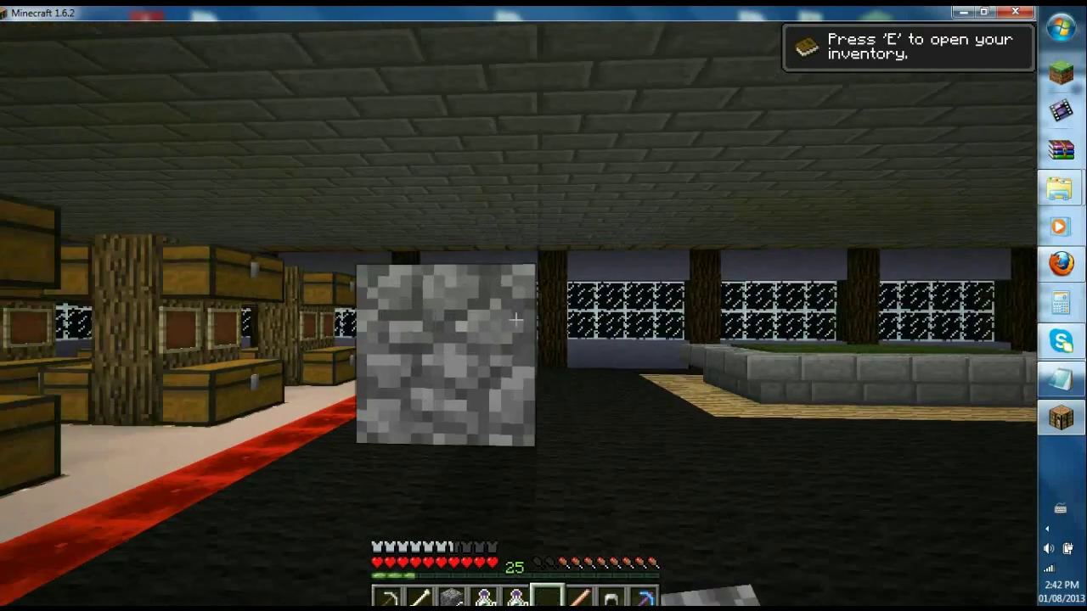
{"action": "key", "text": "w"}
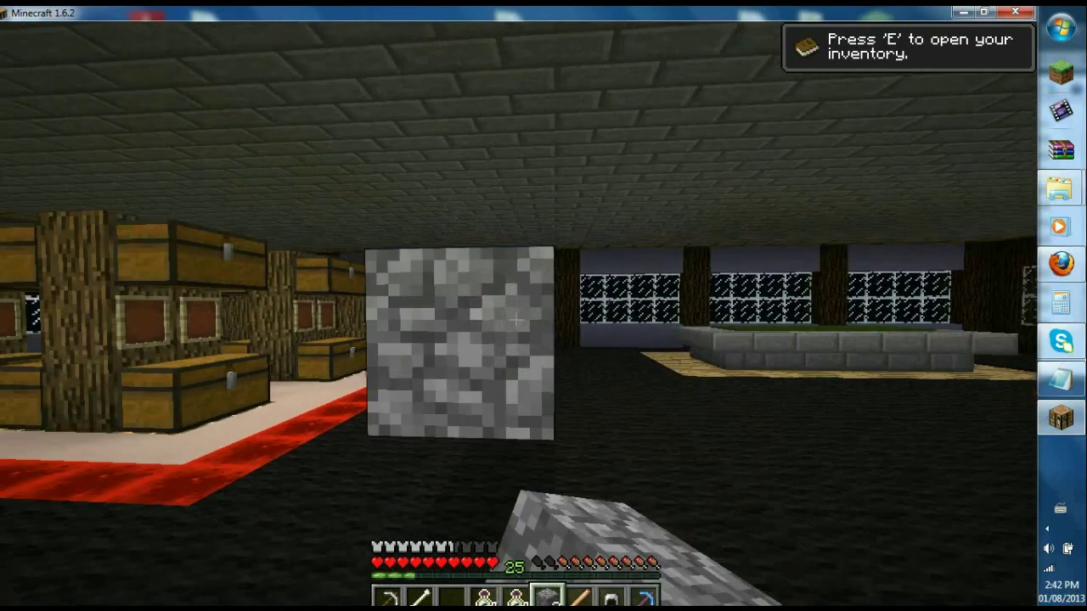
{"action": "key", "text": "s"}
{"action": "scroll", "coordinate": [517, 320], "scroll_direction": "down", "scroll_amount": 4}
{"action": "key", "text": "w"}
Mine the cobblestone and falling stone blocks, then walk to the chest below the melon frames
{"action": "left_click", "coordinate": [516, 319]}
{"action": "key", "text": "w"}
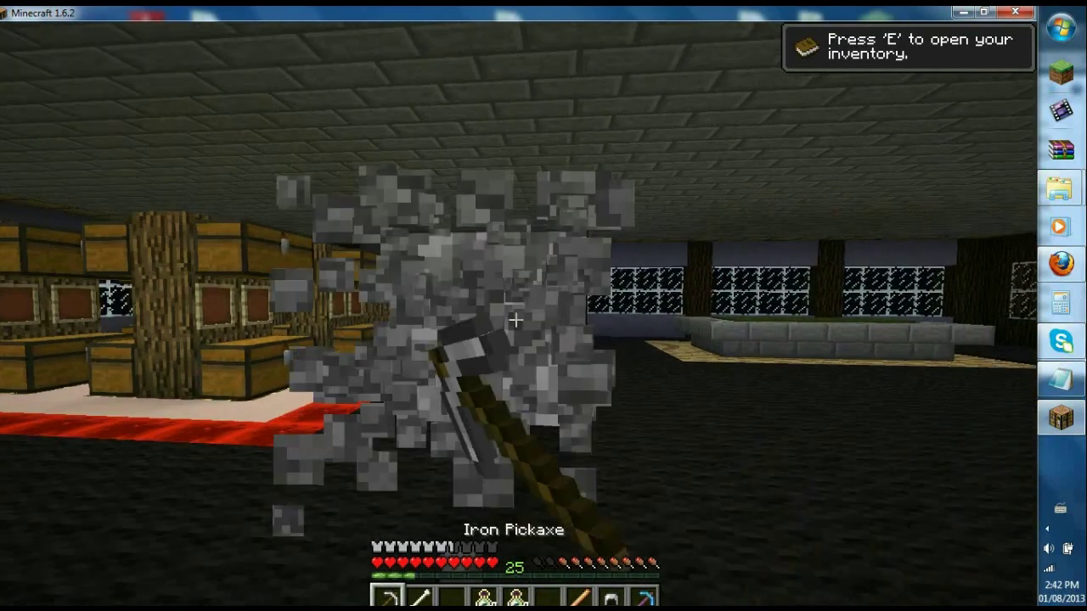
{"action": "left_click", "coordinate": [516, 319]}
{"action": "key", "text": "w"}
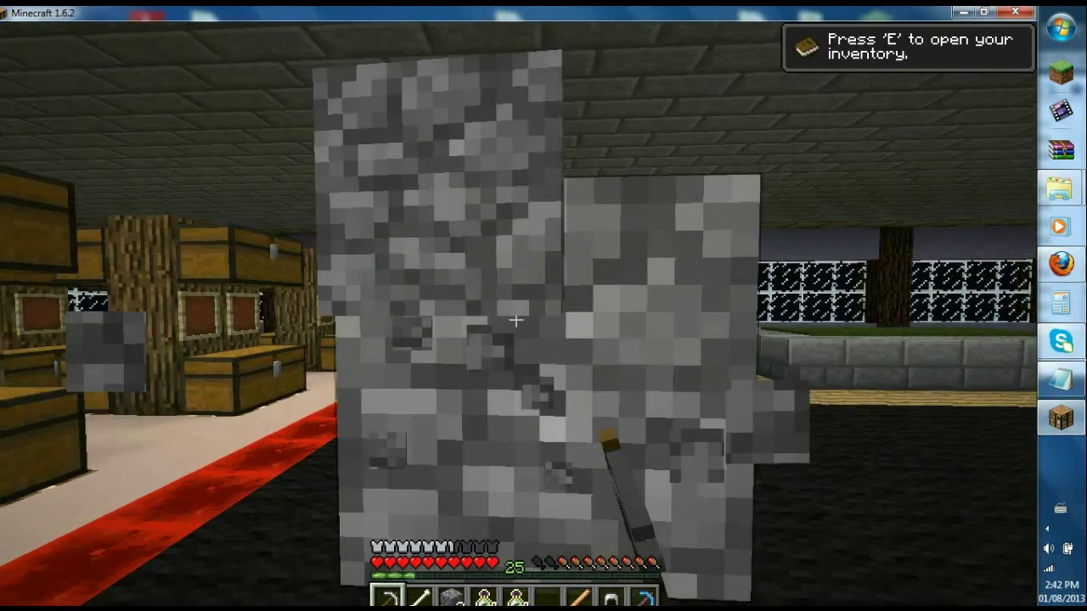
{"action": "left_click", "coordinate": [516, 319]}
{"action": "left_click", "coordinate": [517, 320]}
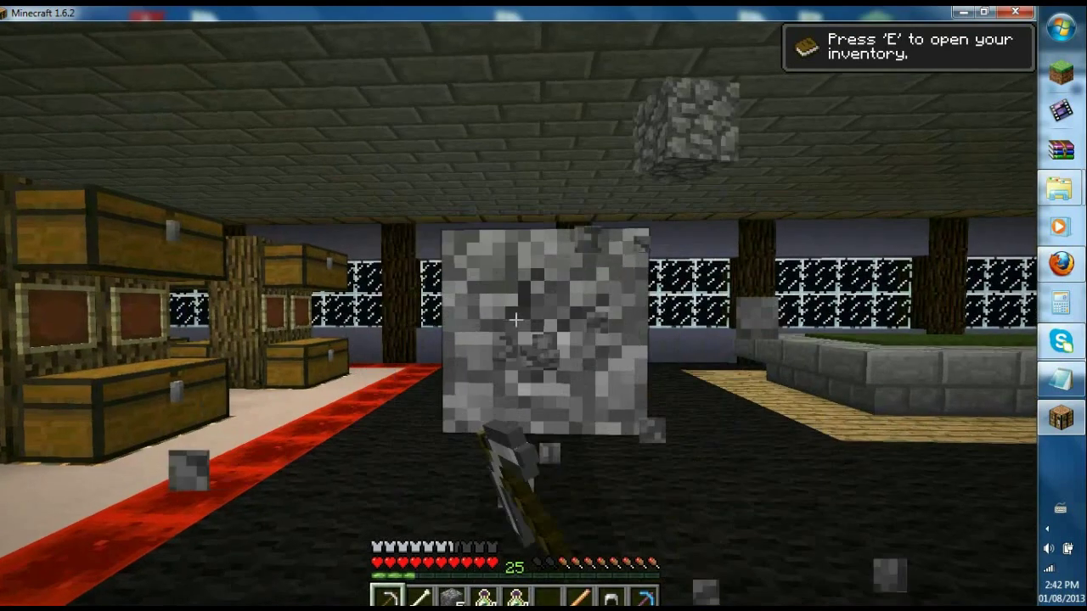
{"action": "left_click", "coordinate": [517, 319]}
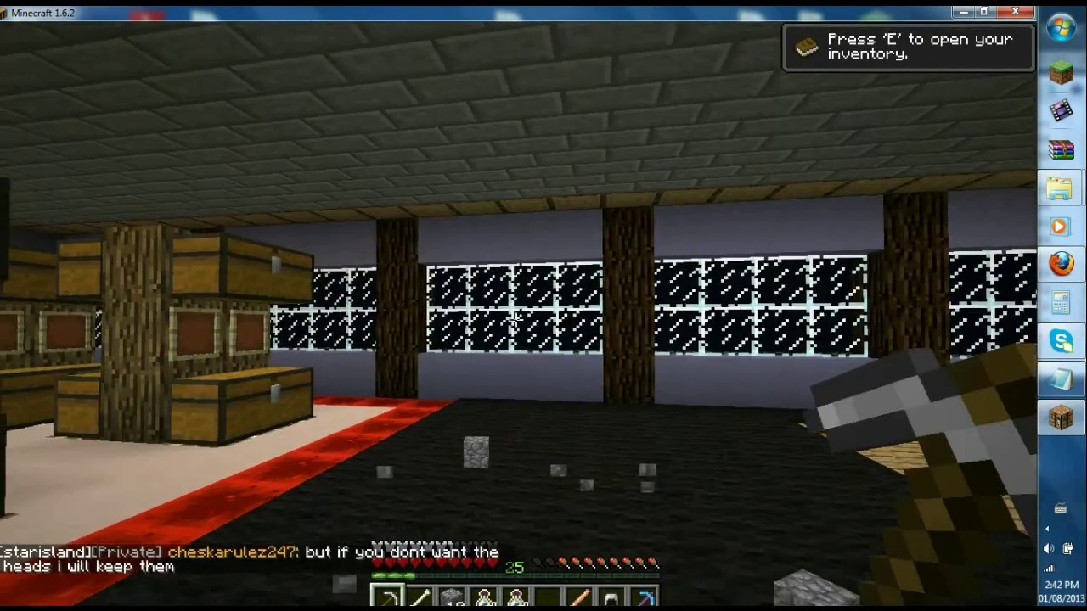
{"action": "key", "text": "w"}
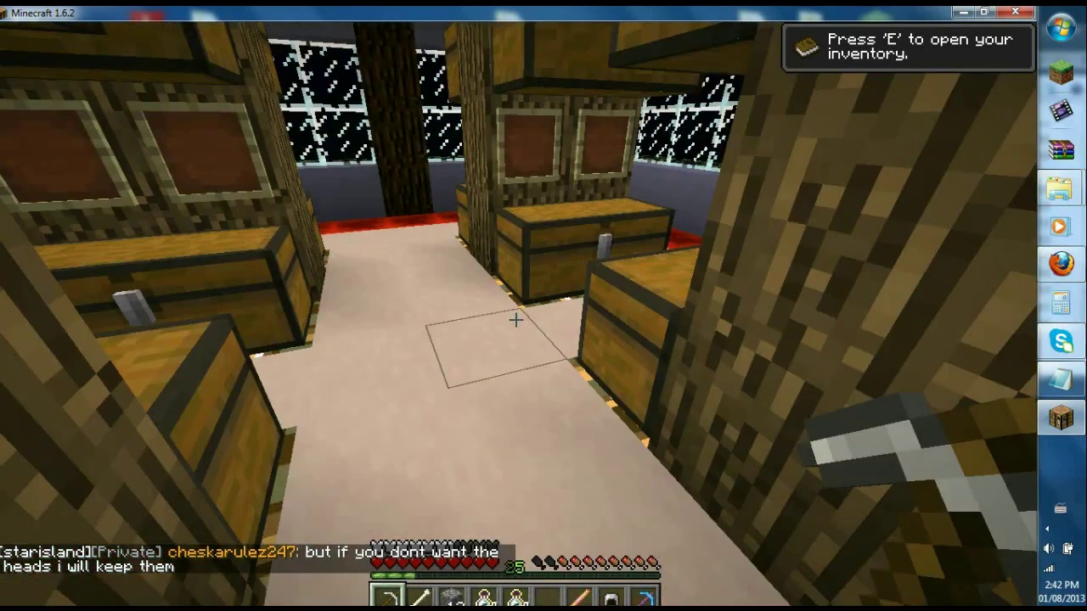
{"action": "key", "text": "w"}
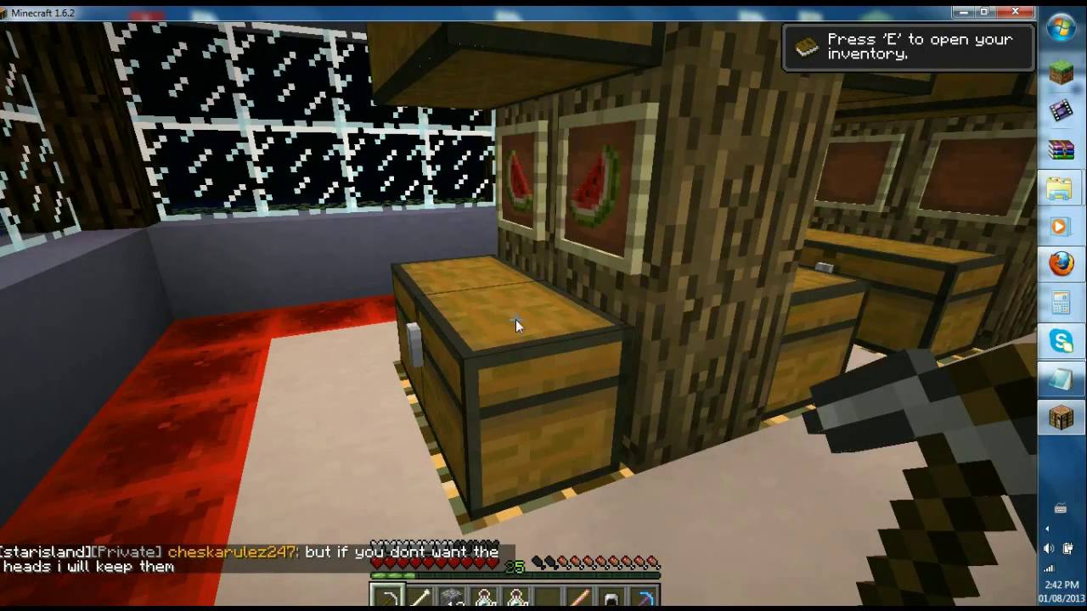
Sort the large chest with Inventory Tweaks, close it, then walk on and open the inventory
{"action": "right_click", "coordinate": [515, 319]}
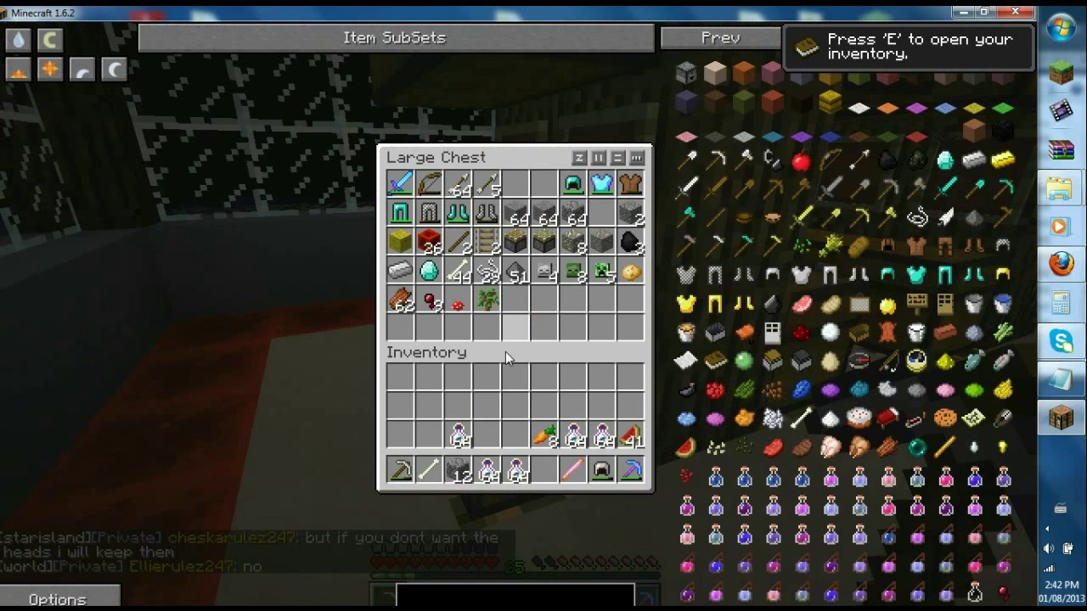
{"action": "left_click", "coordinate": [579, 159]}
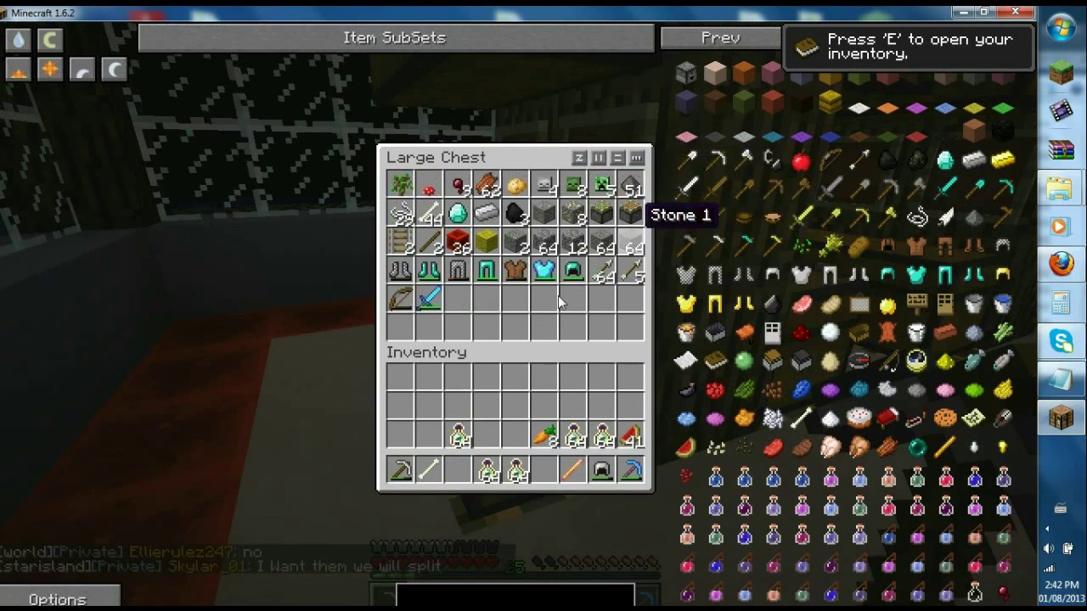
{"action": "key", "text": "Escape"}
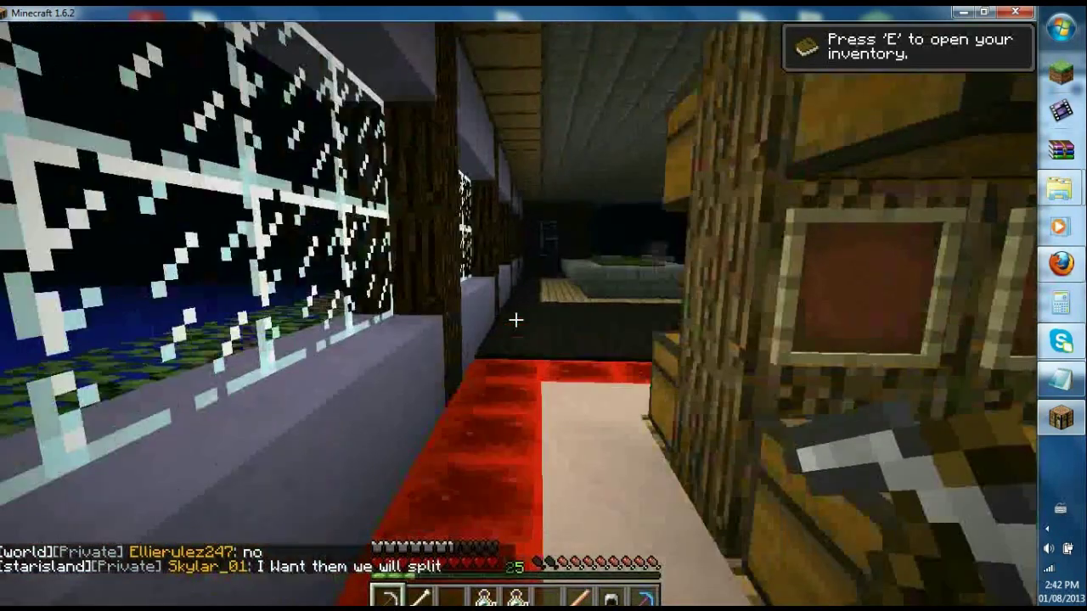
{"action": "key", "text": "w"}
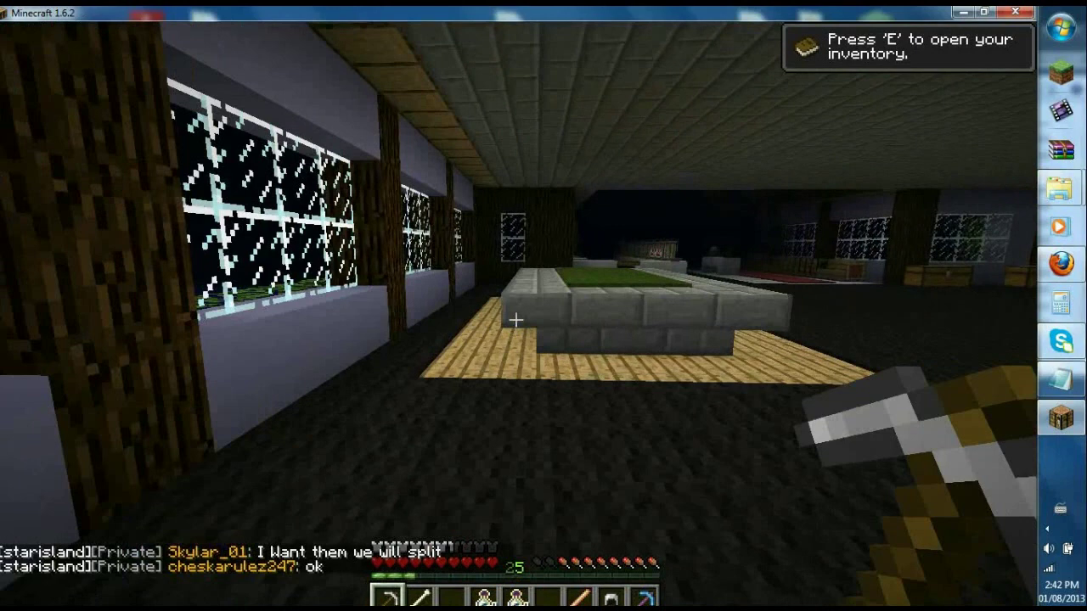
{"action": "key", "text": "w"}
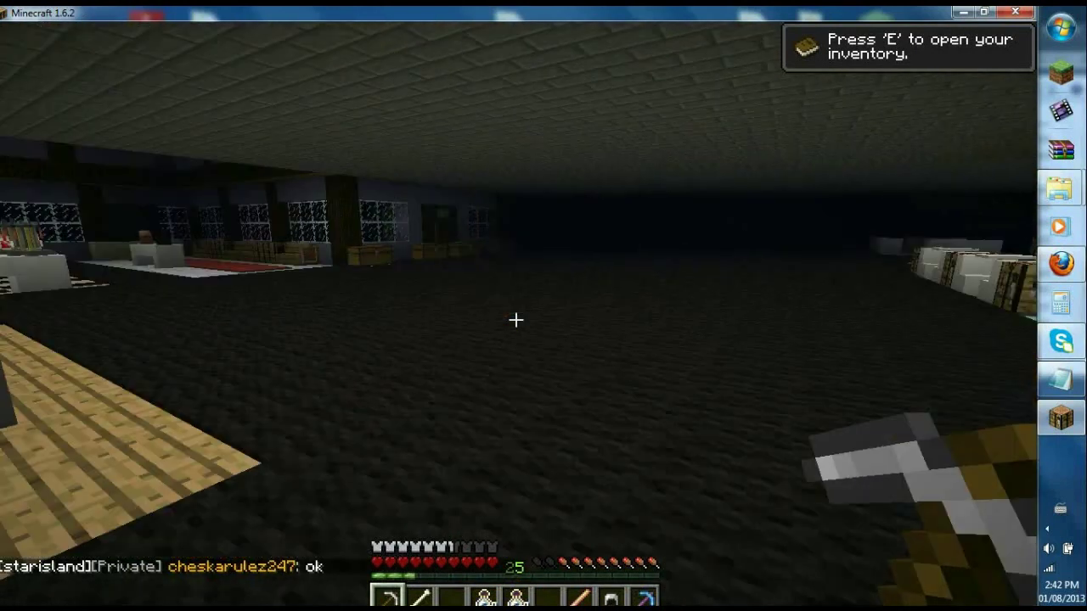
{"action": "key", "text": "w"}
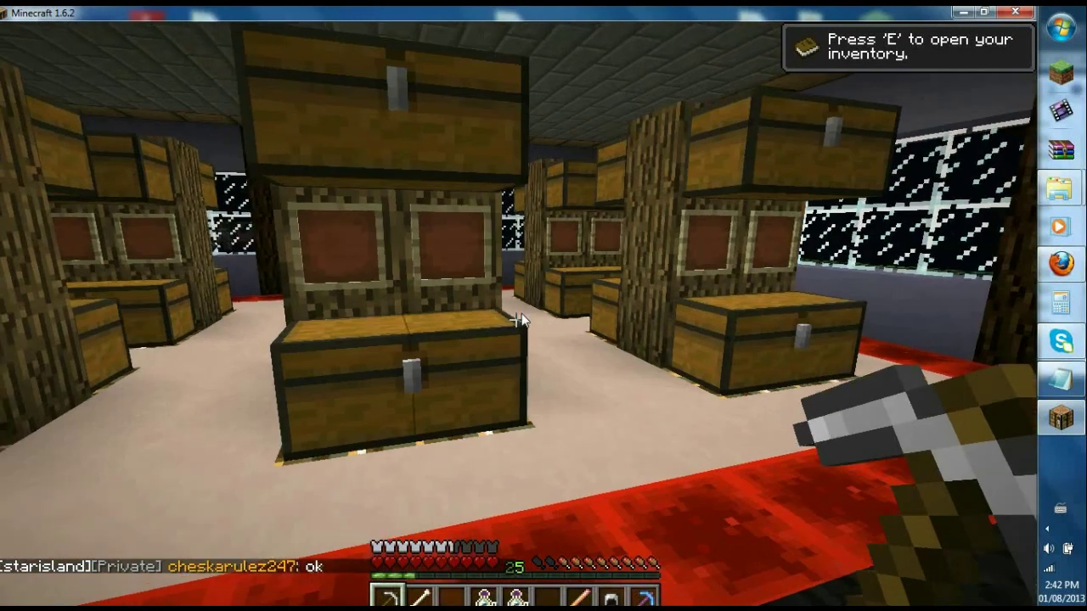
{"action": "key", "text": "e"}
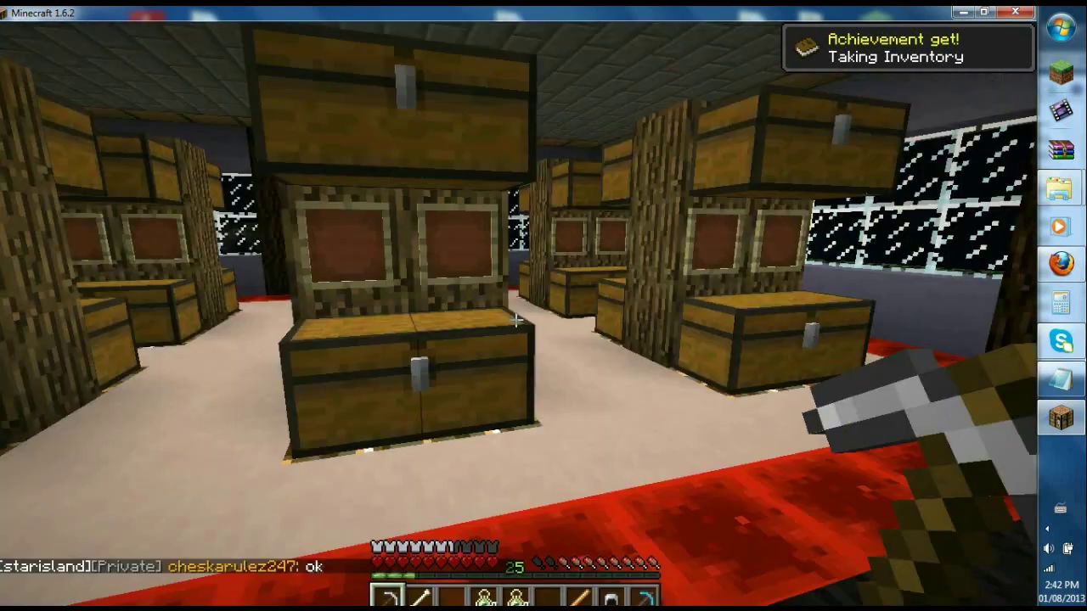
Page through the NEI item list's pages 3/3, 1/3 and 2/3
{"action": "key", "text": "e"}
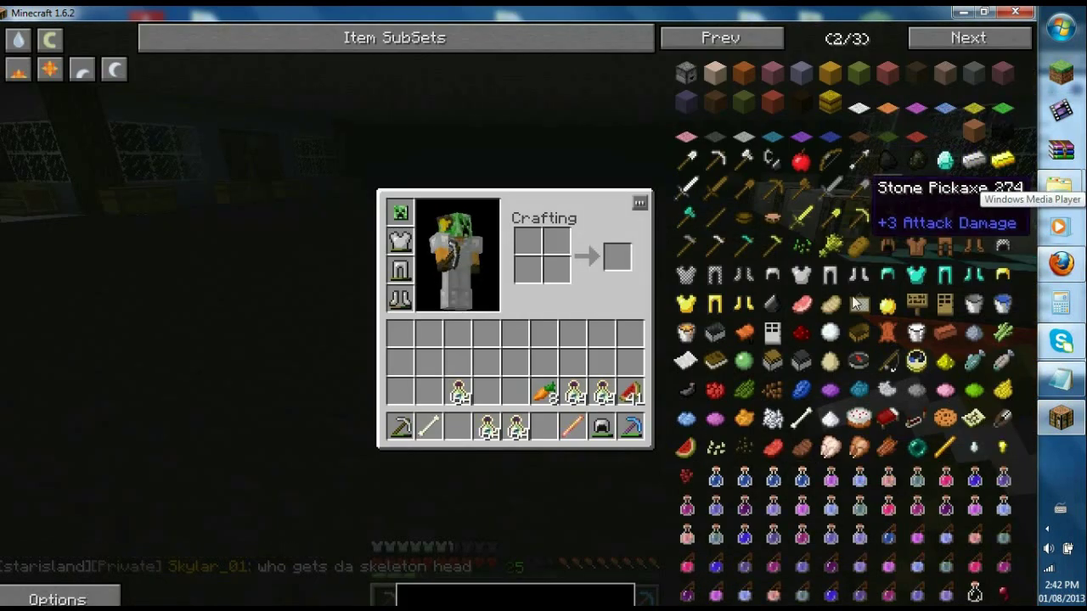
{"action": "scroll", "coordinate": [828, 280], "scroll_direction": "down", "scroll_amount": 1}
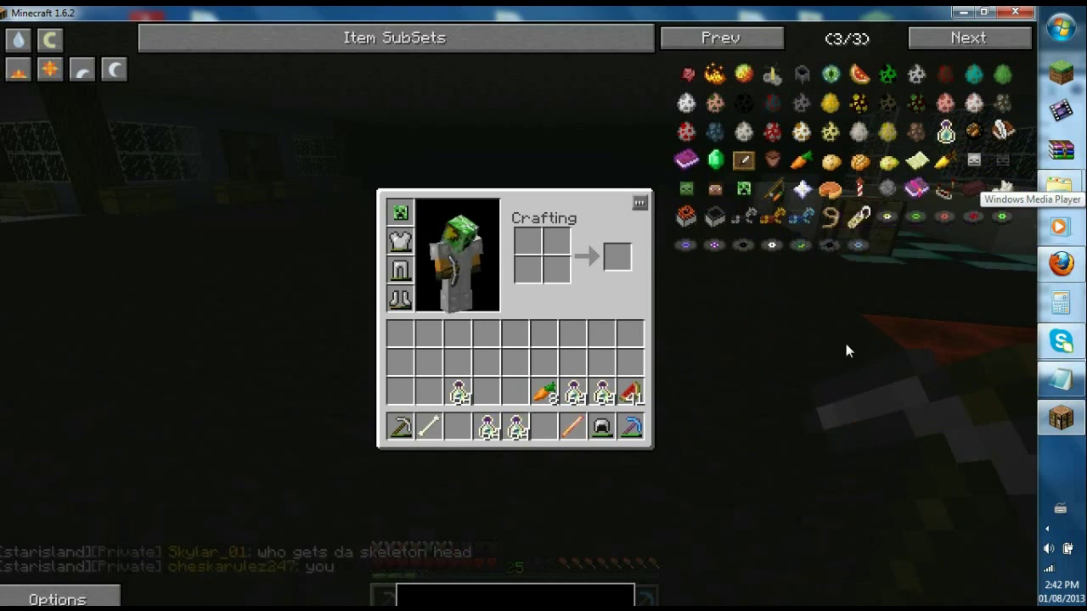
{"action": "scroll", "coordinate": [840, 343], "scroll_direction": "down", "scroll_amount": 1}
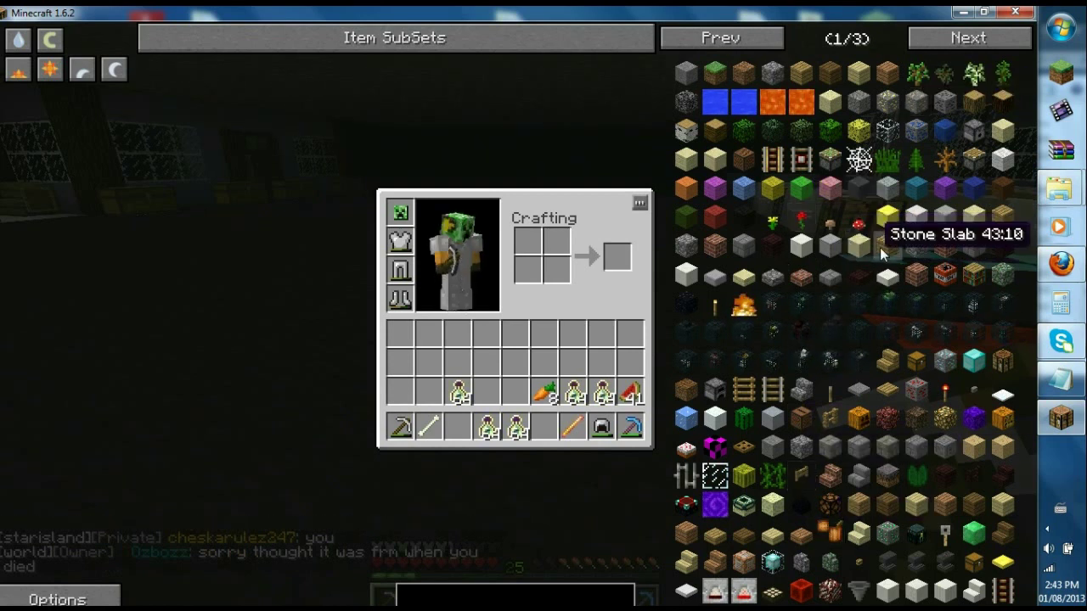
{"action": "scroll", "coordinate": [881, 253], "scroll_direction": "down", "scroll_amount": 1}
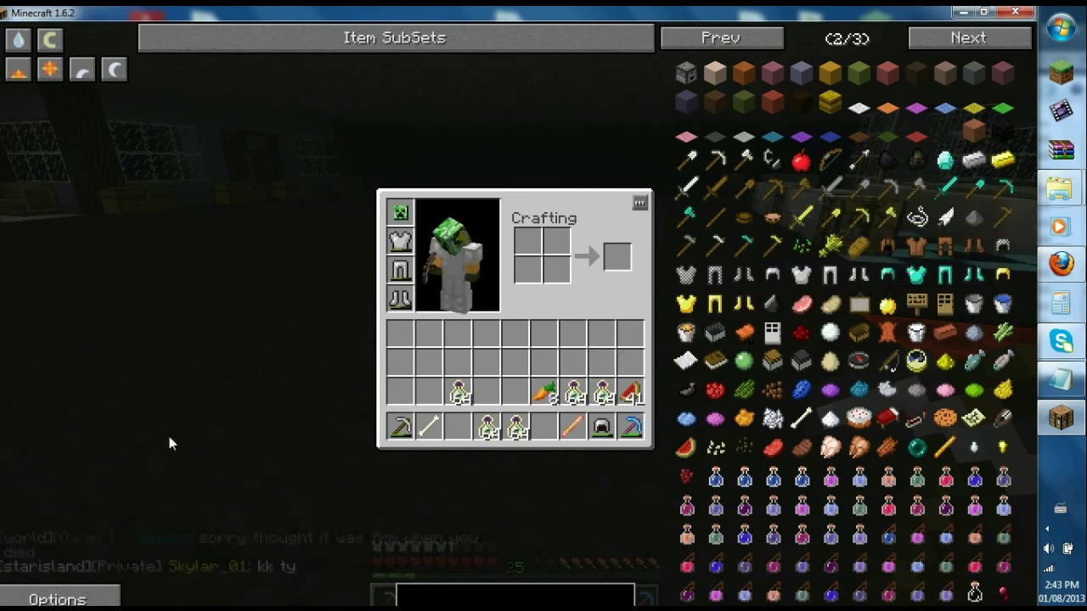
Close the inventory and chat, then walk toward the chests along the left wall
{"action": "key", "text": "e"}
{"action": "key", "text": "t"}
{"action": "key", "text": "Escape"}
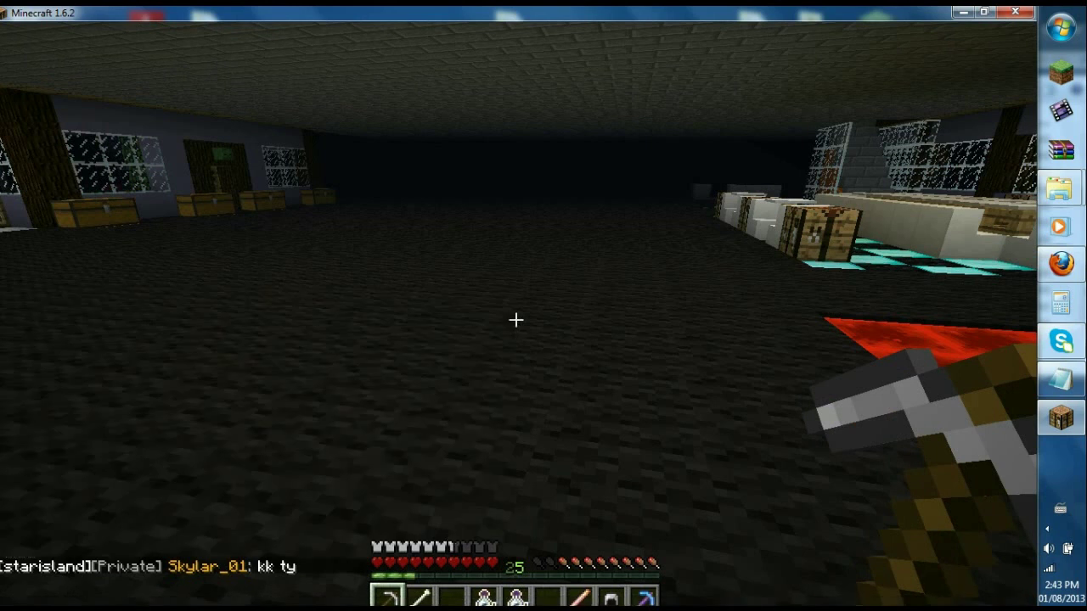
{"action": "key", "text": "w"}
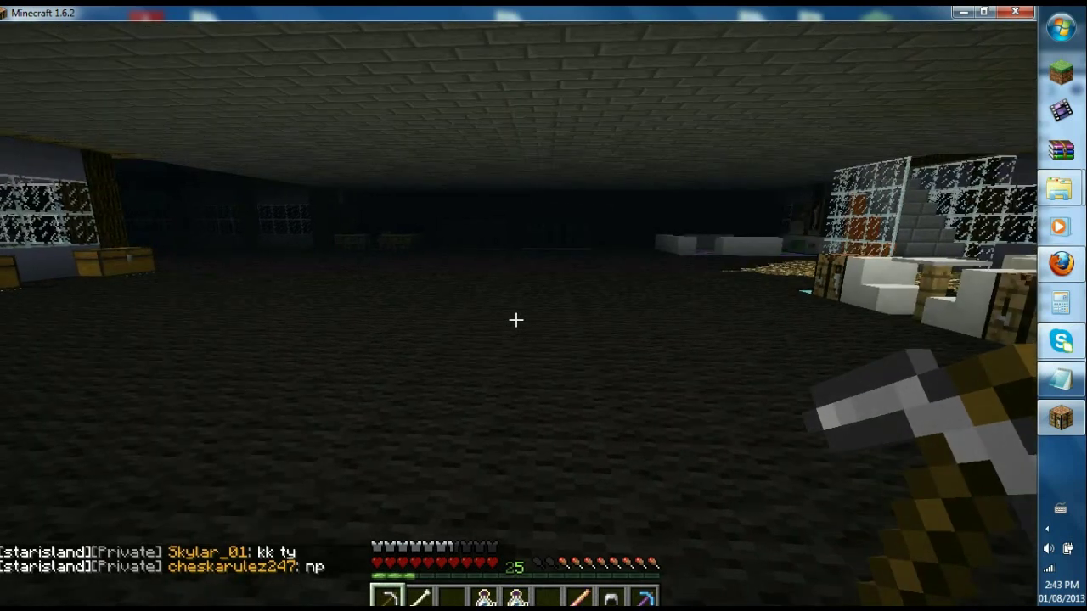
{"action": "key", "text": "Escape"}
{"action": "key", "text": "Escape"}
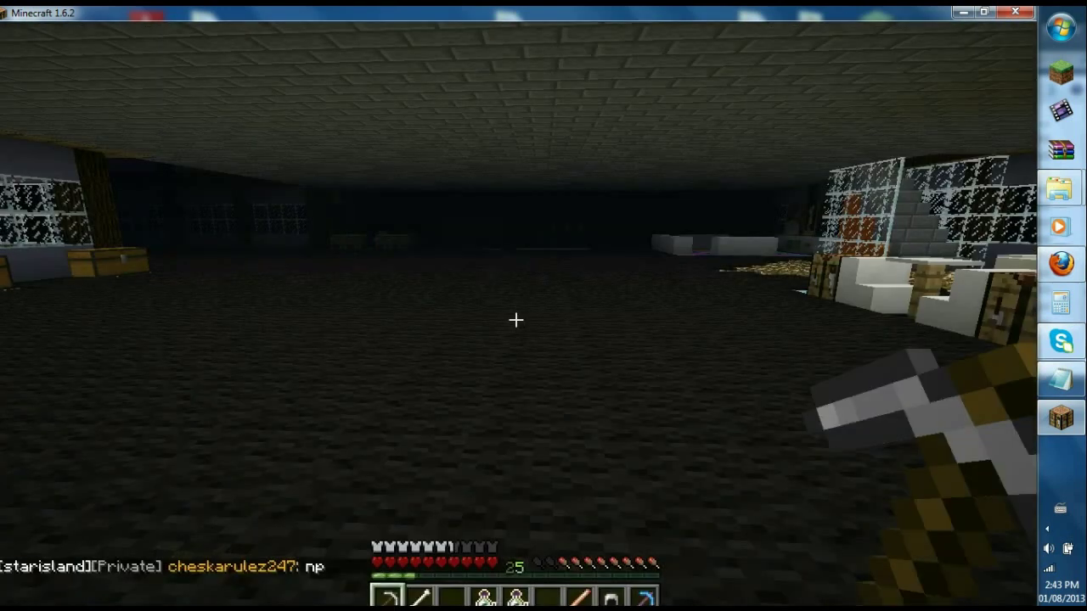
Switch NEI's World > Highlight Tooltips from Hidden to Shown, placed in the top-left corner
{"action": "key", "text": "e"}
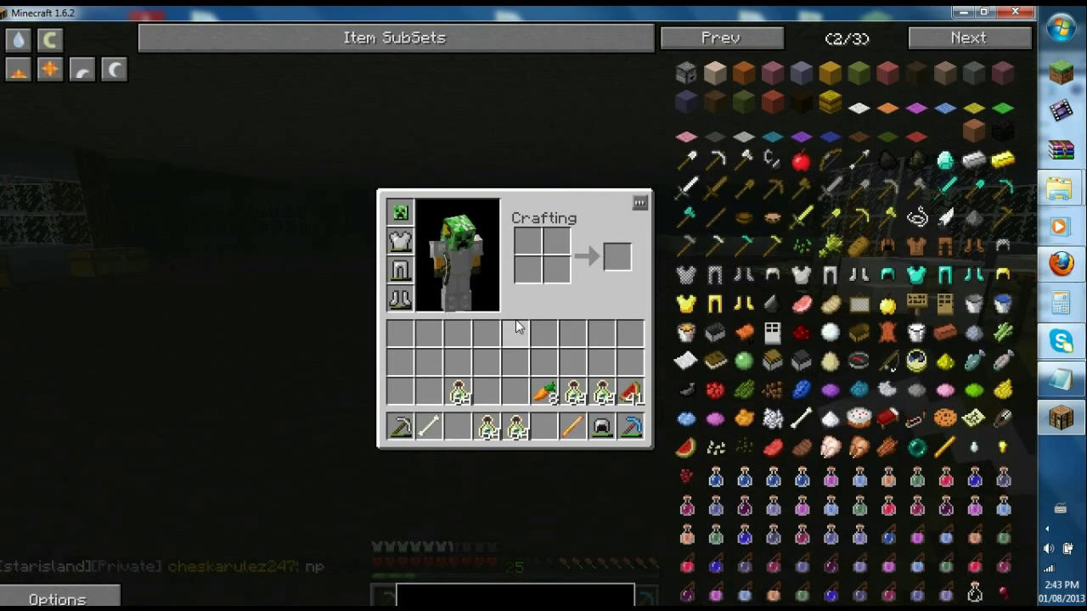
{"action": "left_click", "coordinate": [40, 600]}
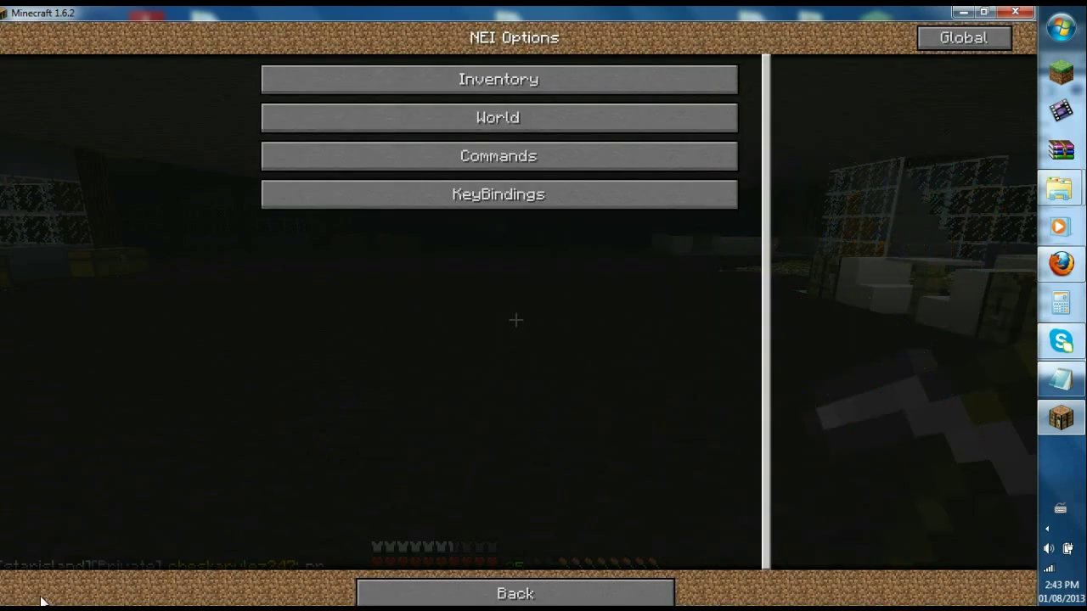
{"action": "left_click", "coordinate": [476, 113]}
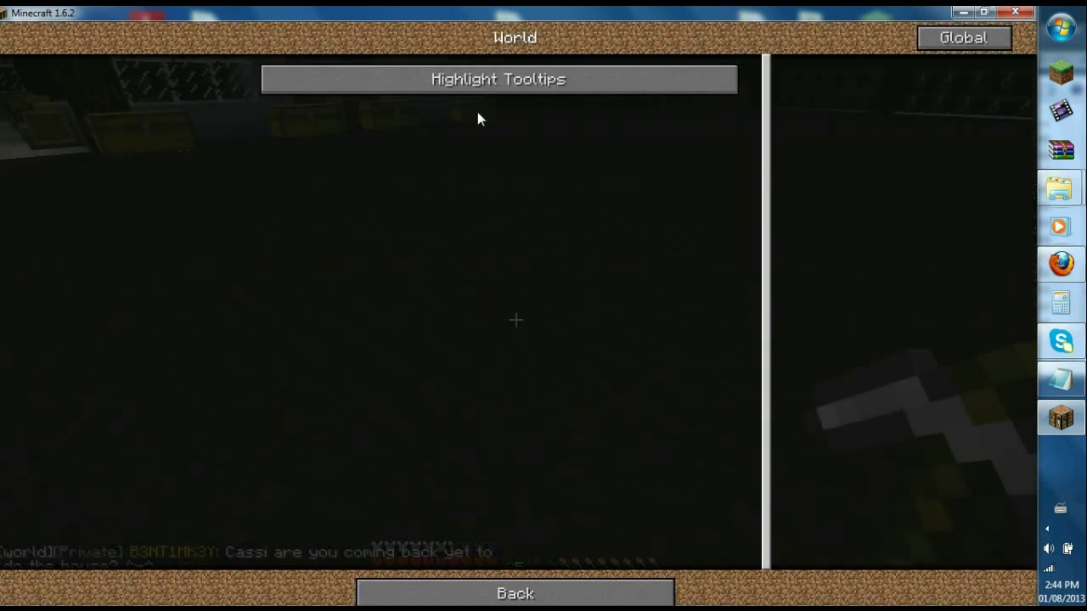
{"action": "left_click", "coordinate": [496, 82]}
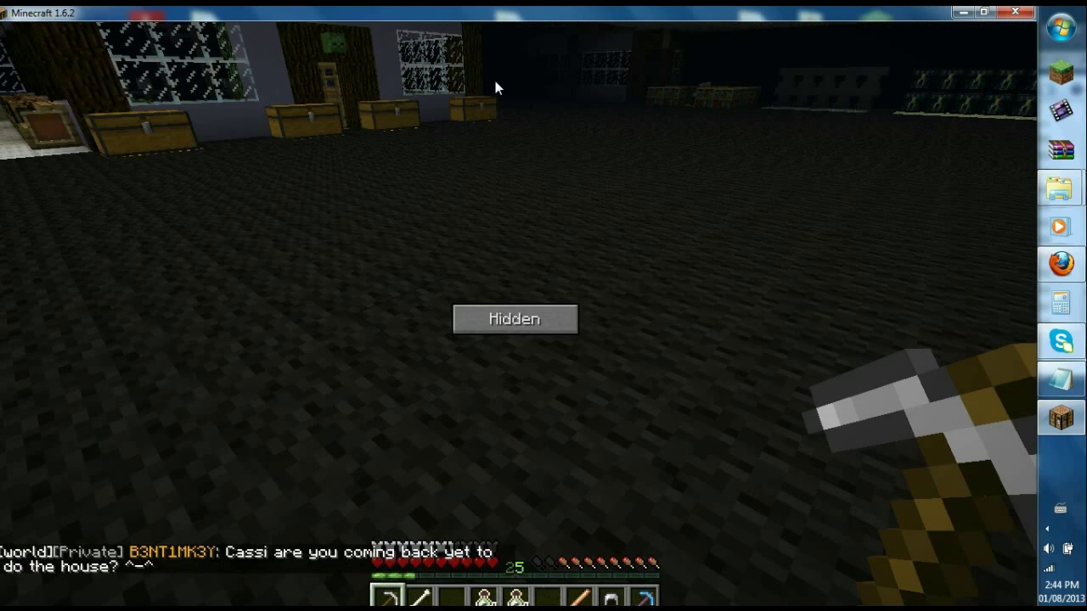
{"action": "left_click", "coordinate": [486, 328]}
{"action": "left_click_drag", "start_coordinate": [510, 52], "coordinate": [23, 42]}
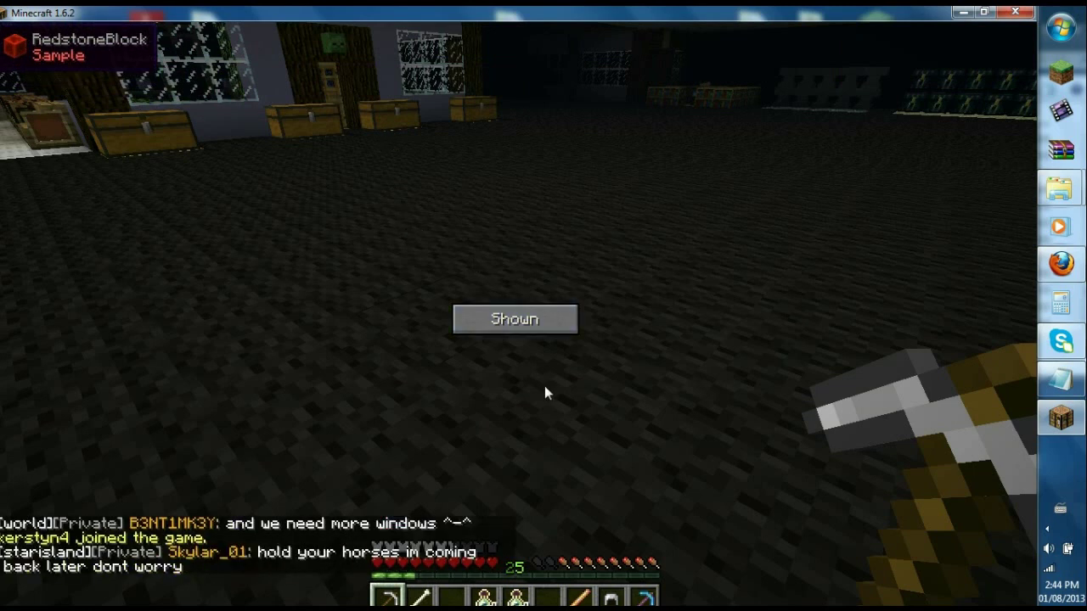
{"action": "key", "text": "Escape"}
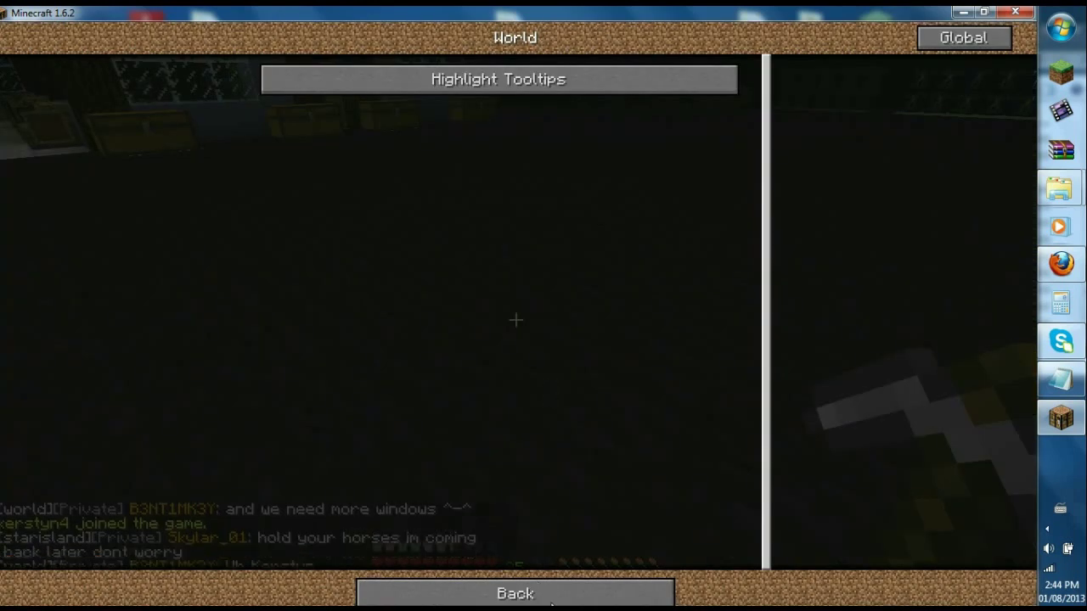
{"action": "left_click", "coordinate": [551, 602]}
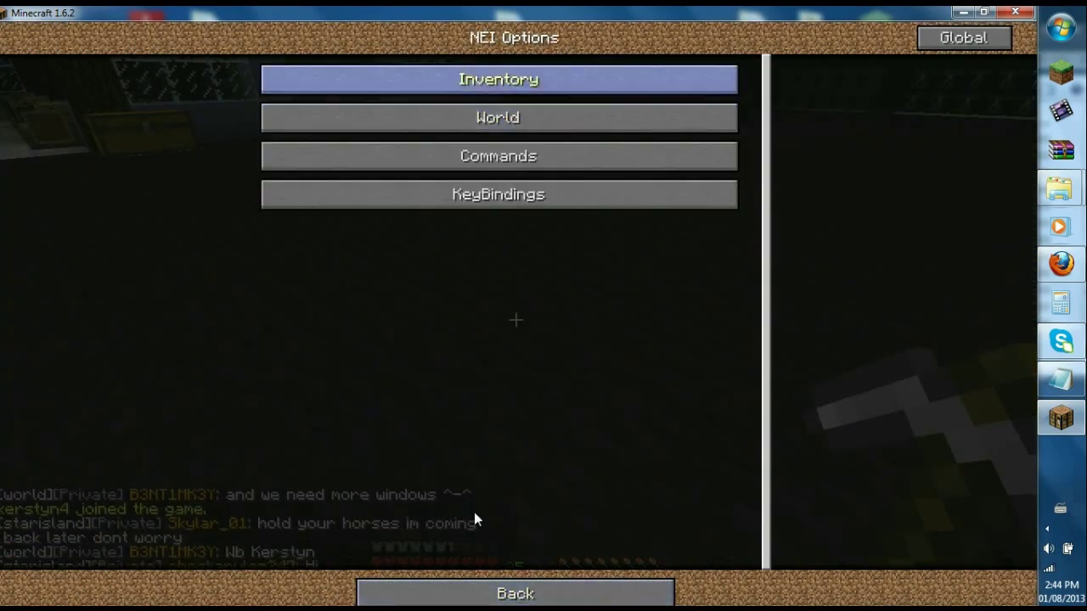
{"action": "left_click", "coordinate": [501, 594]}
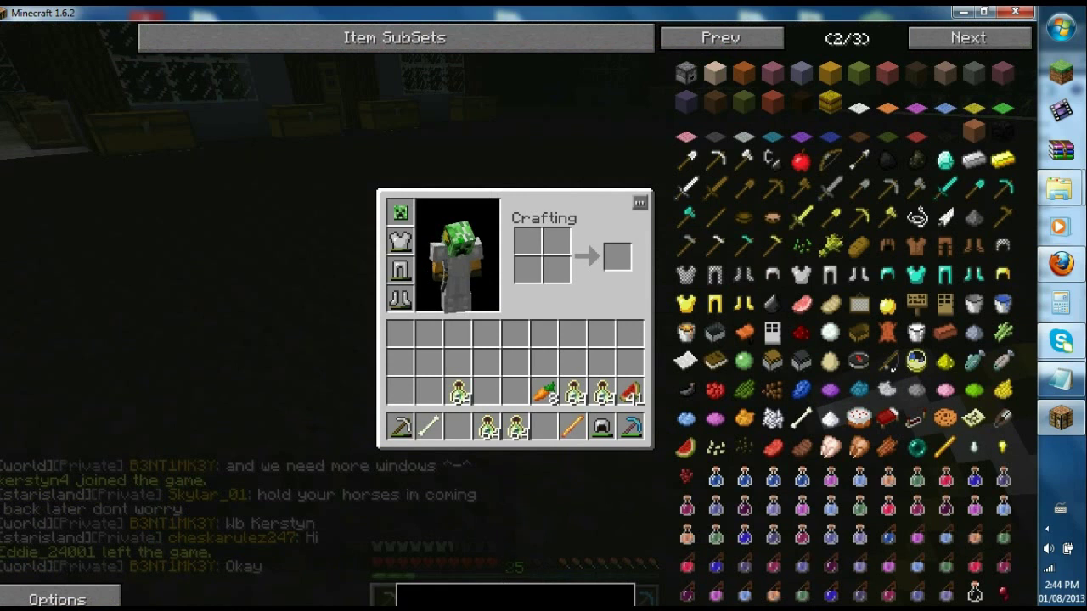
Walk toward the chairs and crafting tables until the tooltip identifies Black Carpet
{"action": "key", "text": "e"}
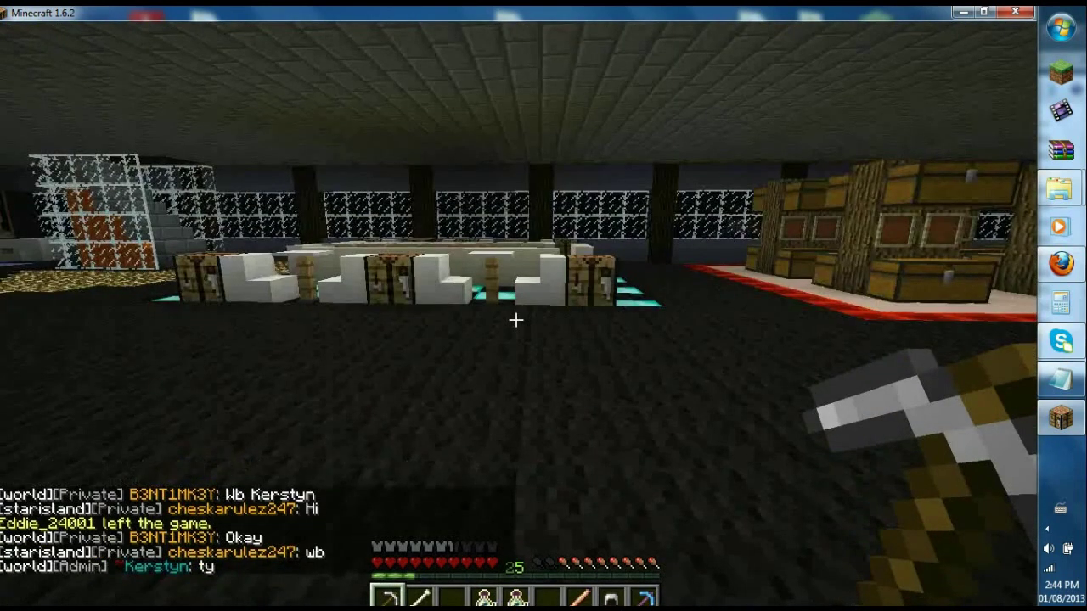
{"action": "key", "text": "w"}
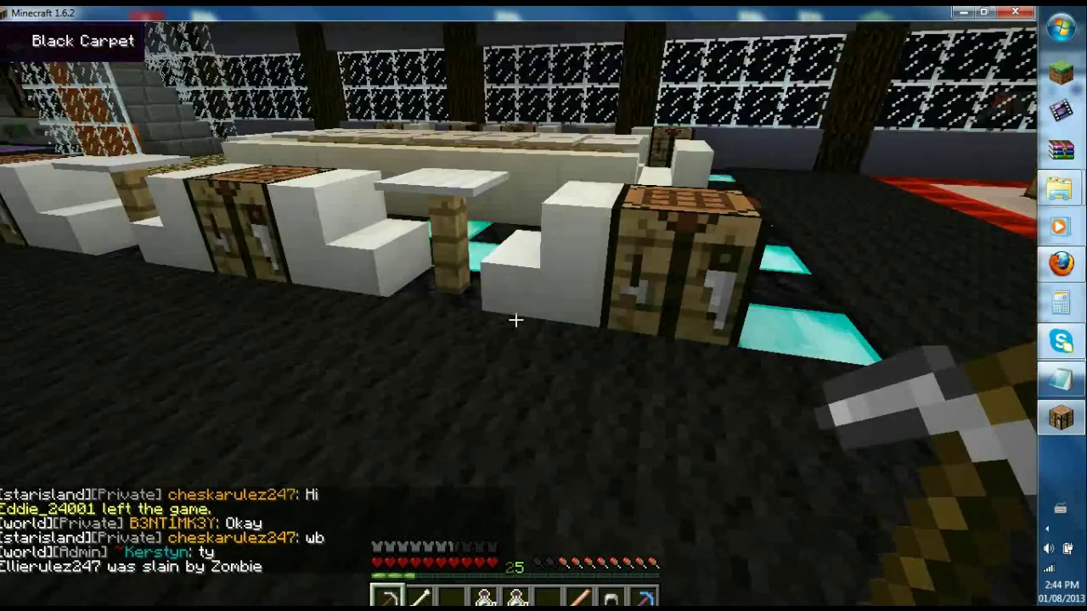